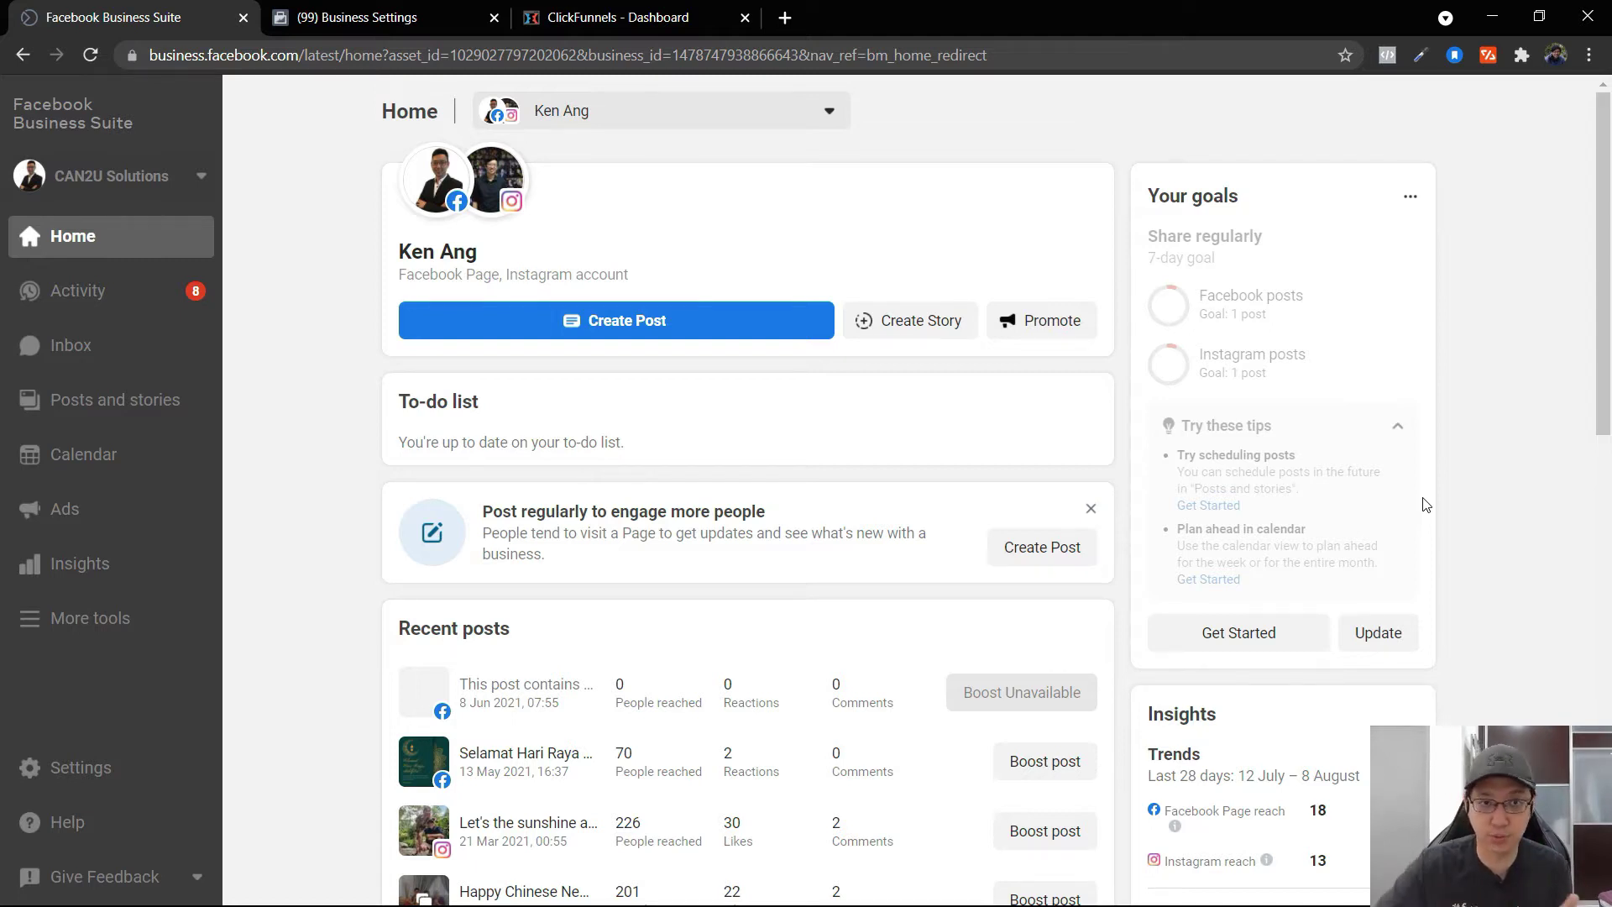
Step: Open Events Manager from the Facebook Business settings tools
{"action": "left_click", "coordinate": [362, 10]}
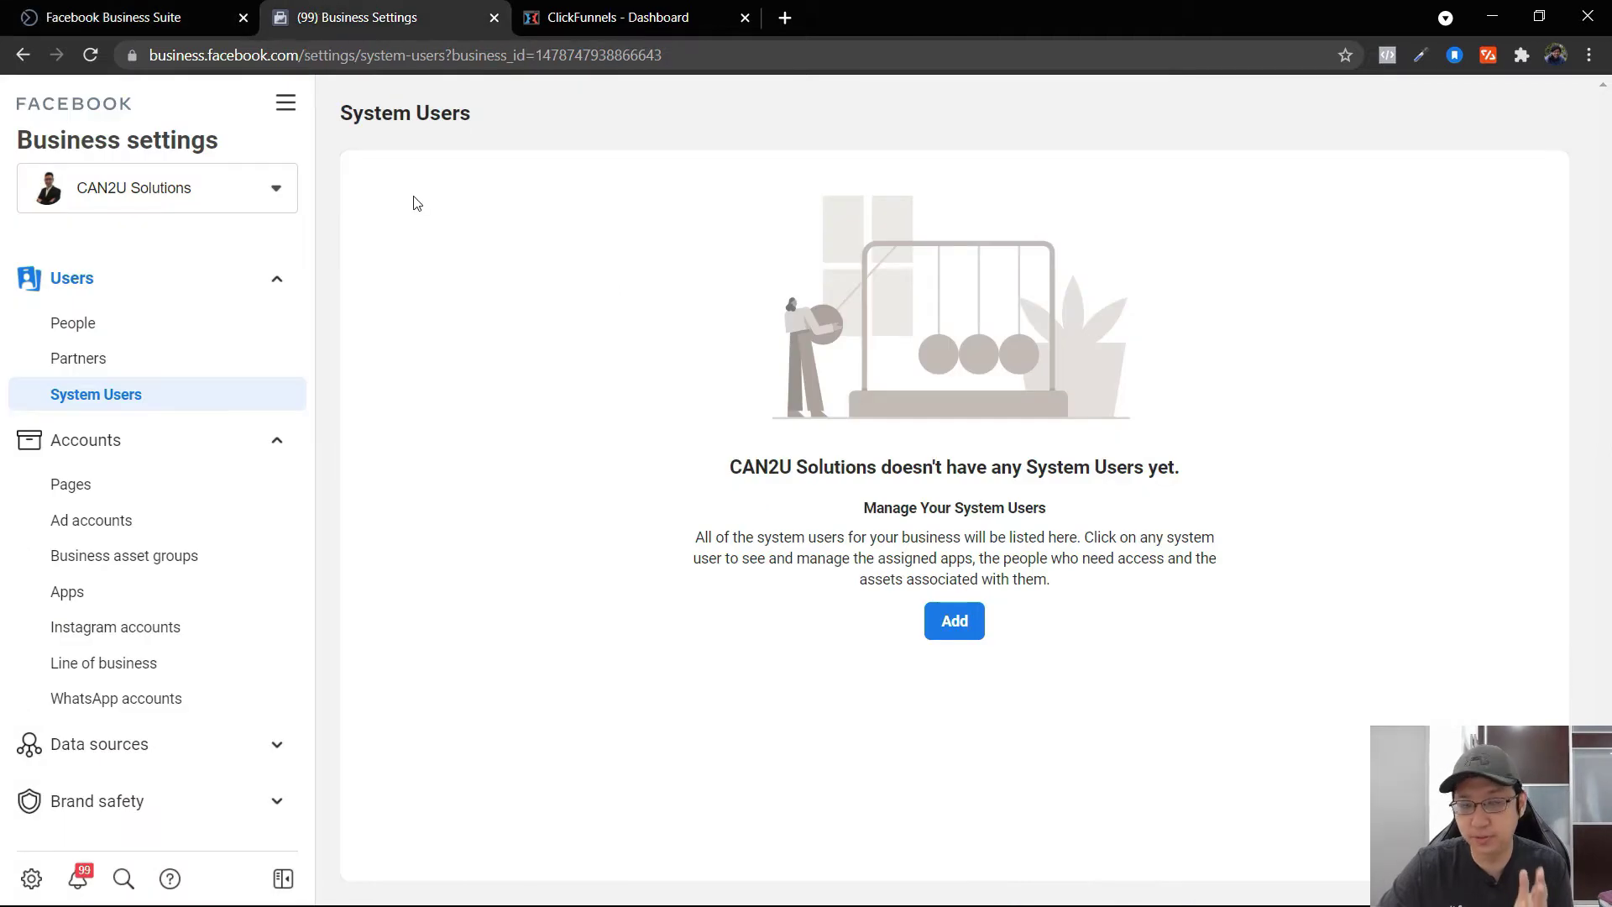
{"action": "left_click", "coordinate": [194, 10]}
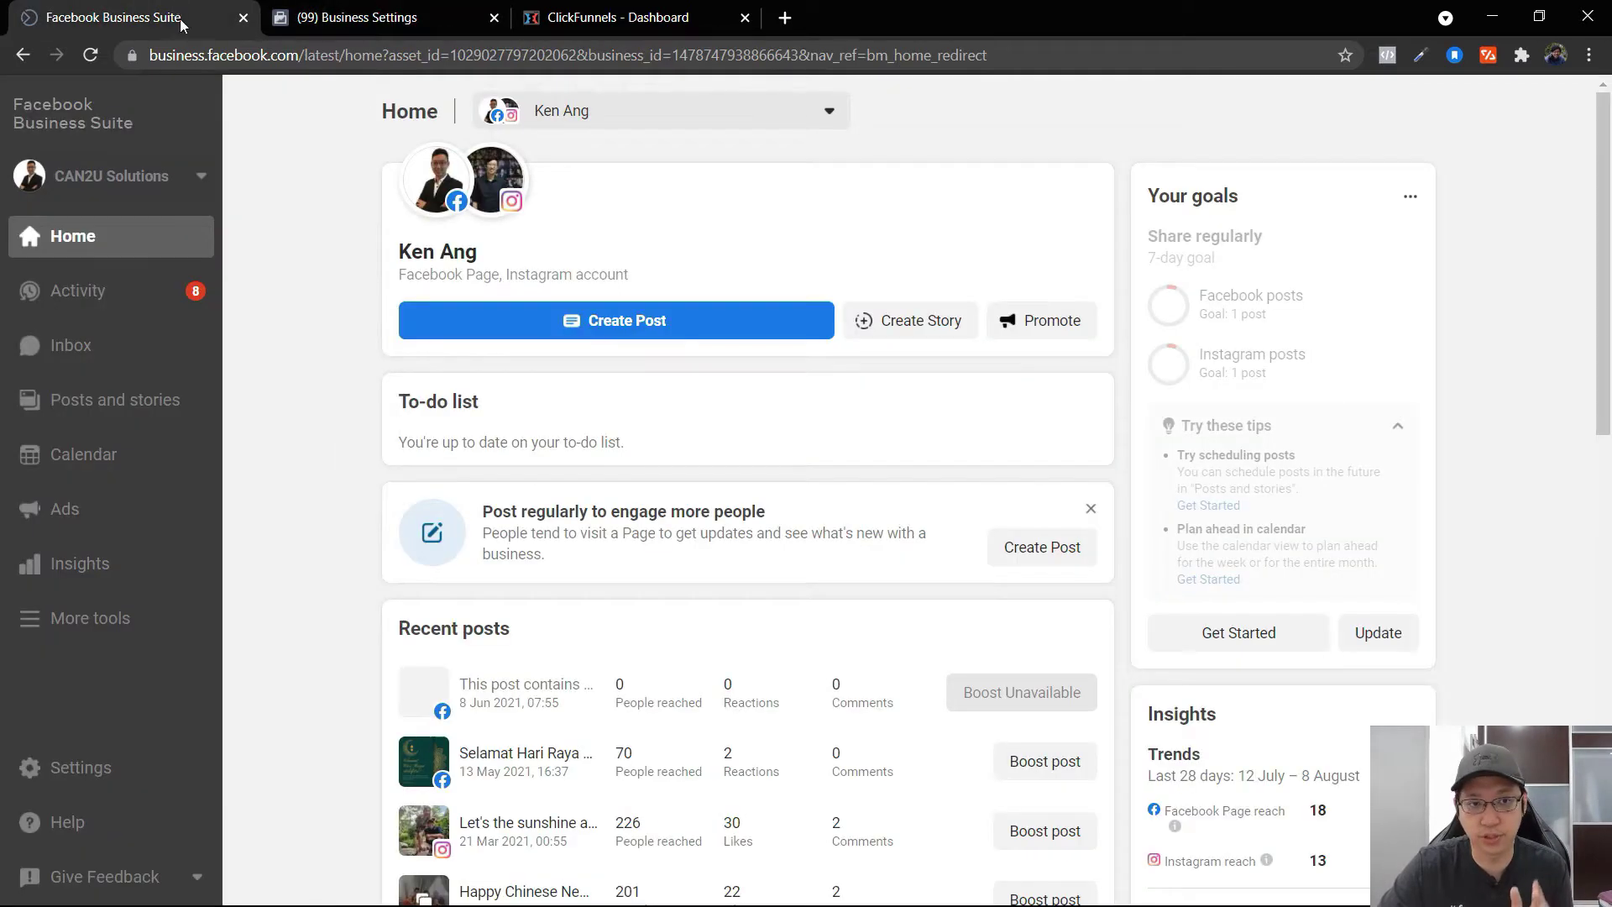
{"action": "left_click", "coordinate": [100, 619]}
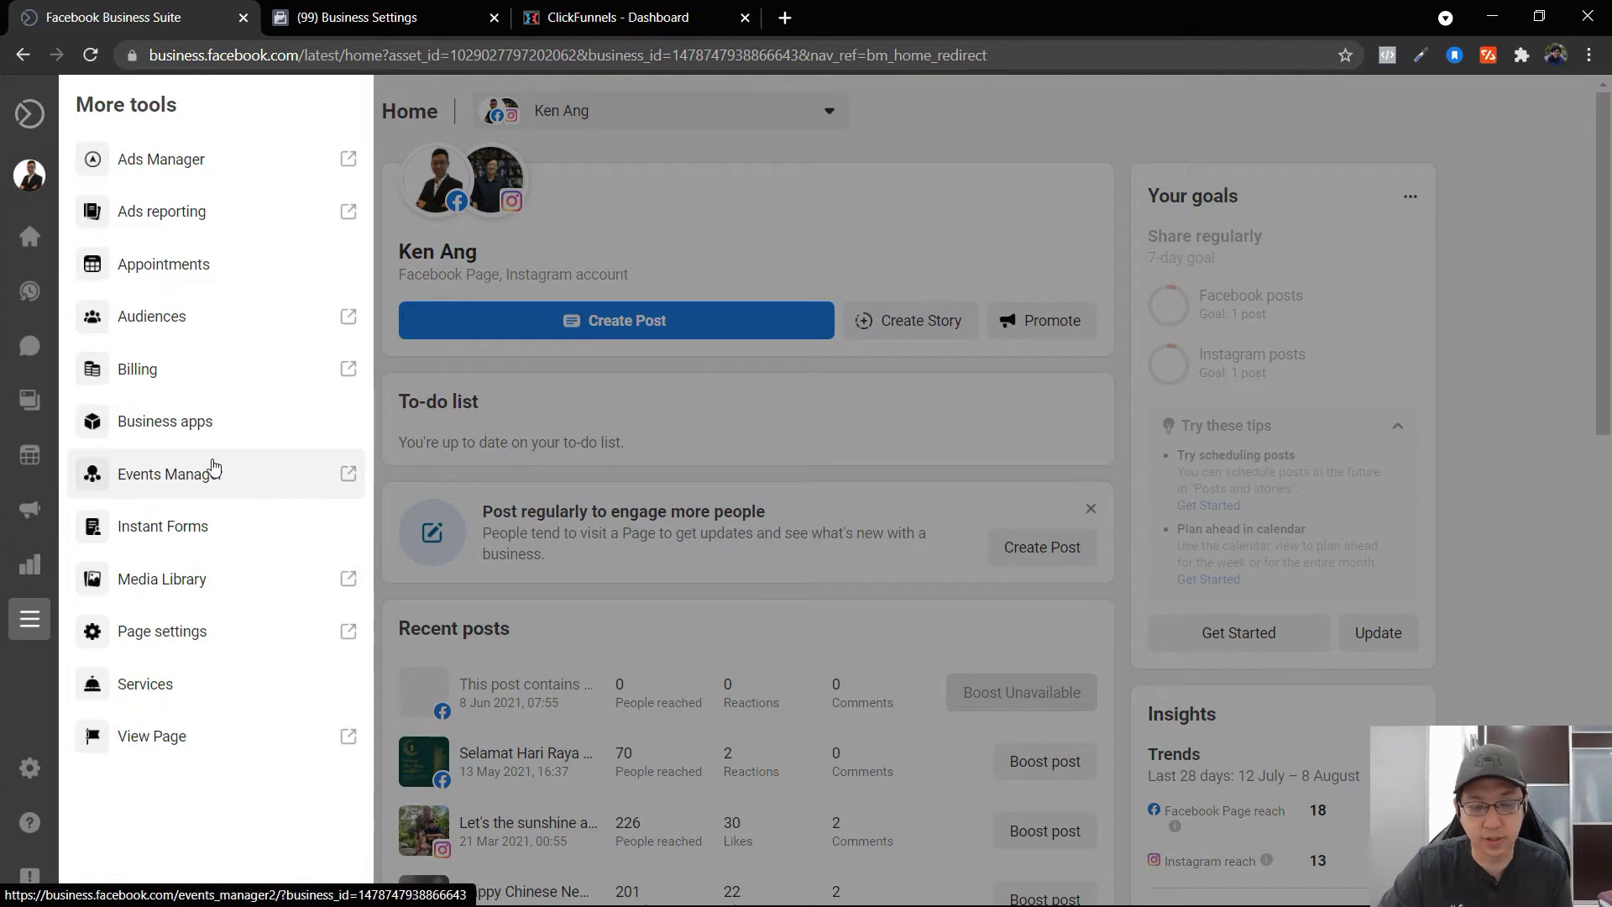
{"action": "left_click", "coordinate": [387, 15]}
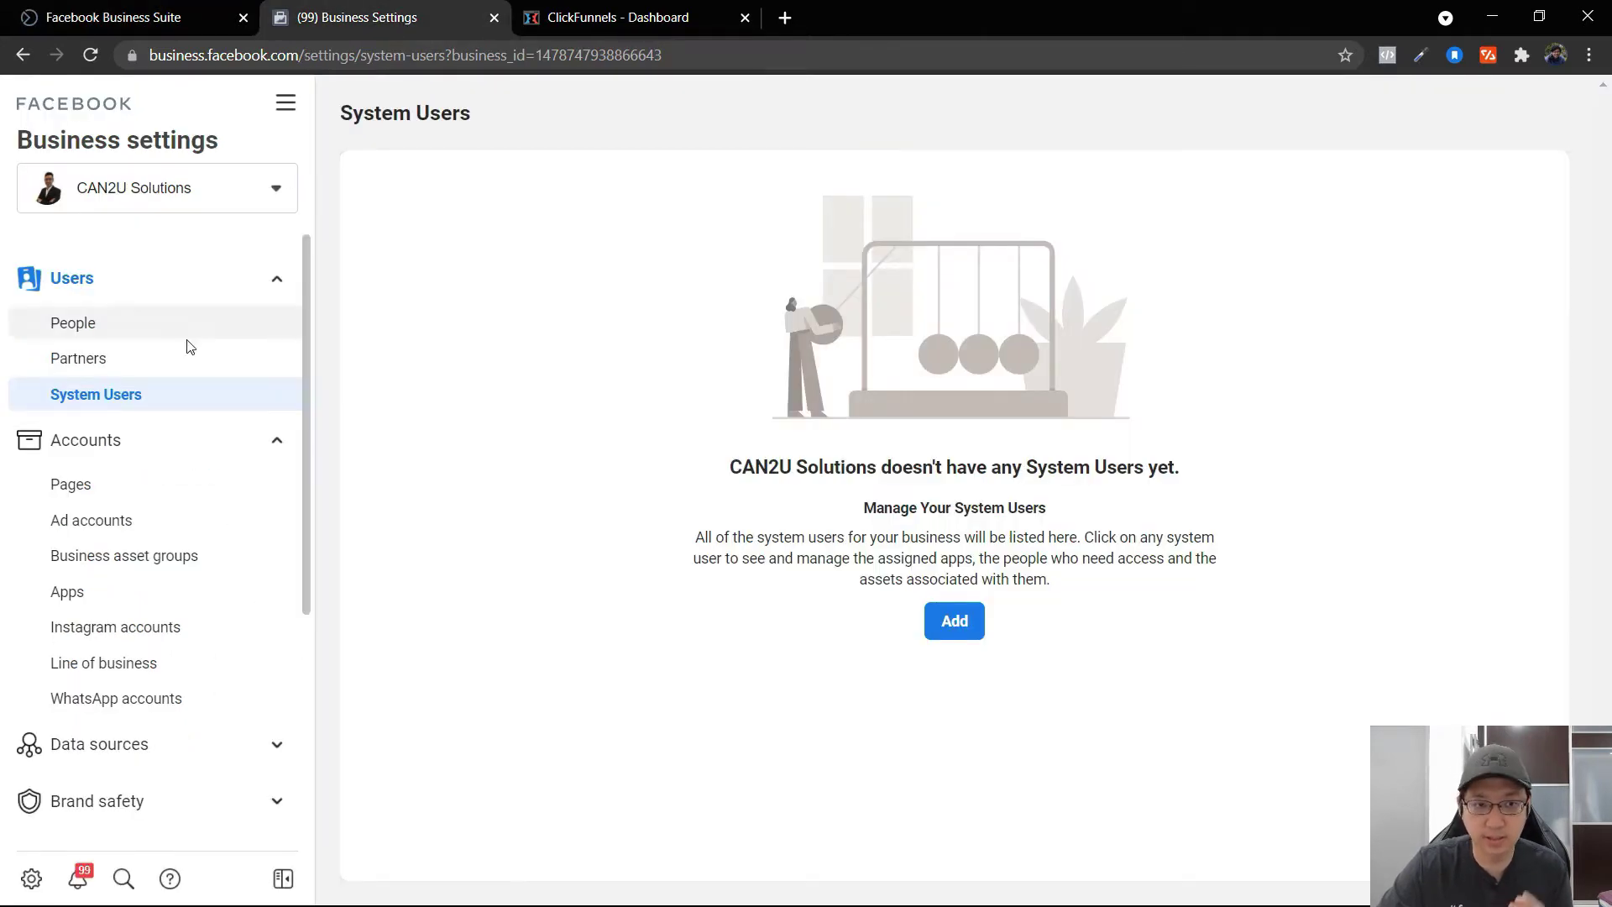
{"action": "left_click", "coordinate": [285, 102]}
{"action": "scroll", "coordinate": [502, 529], "scroll_direction": "down", "scroll_amount": 5}
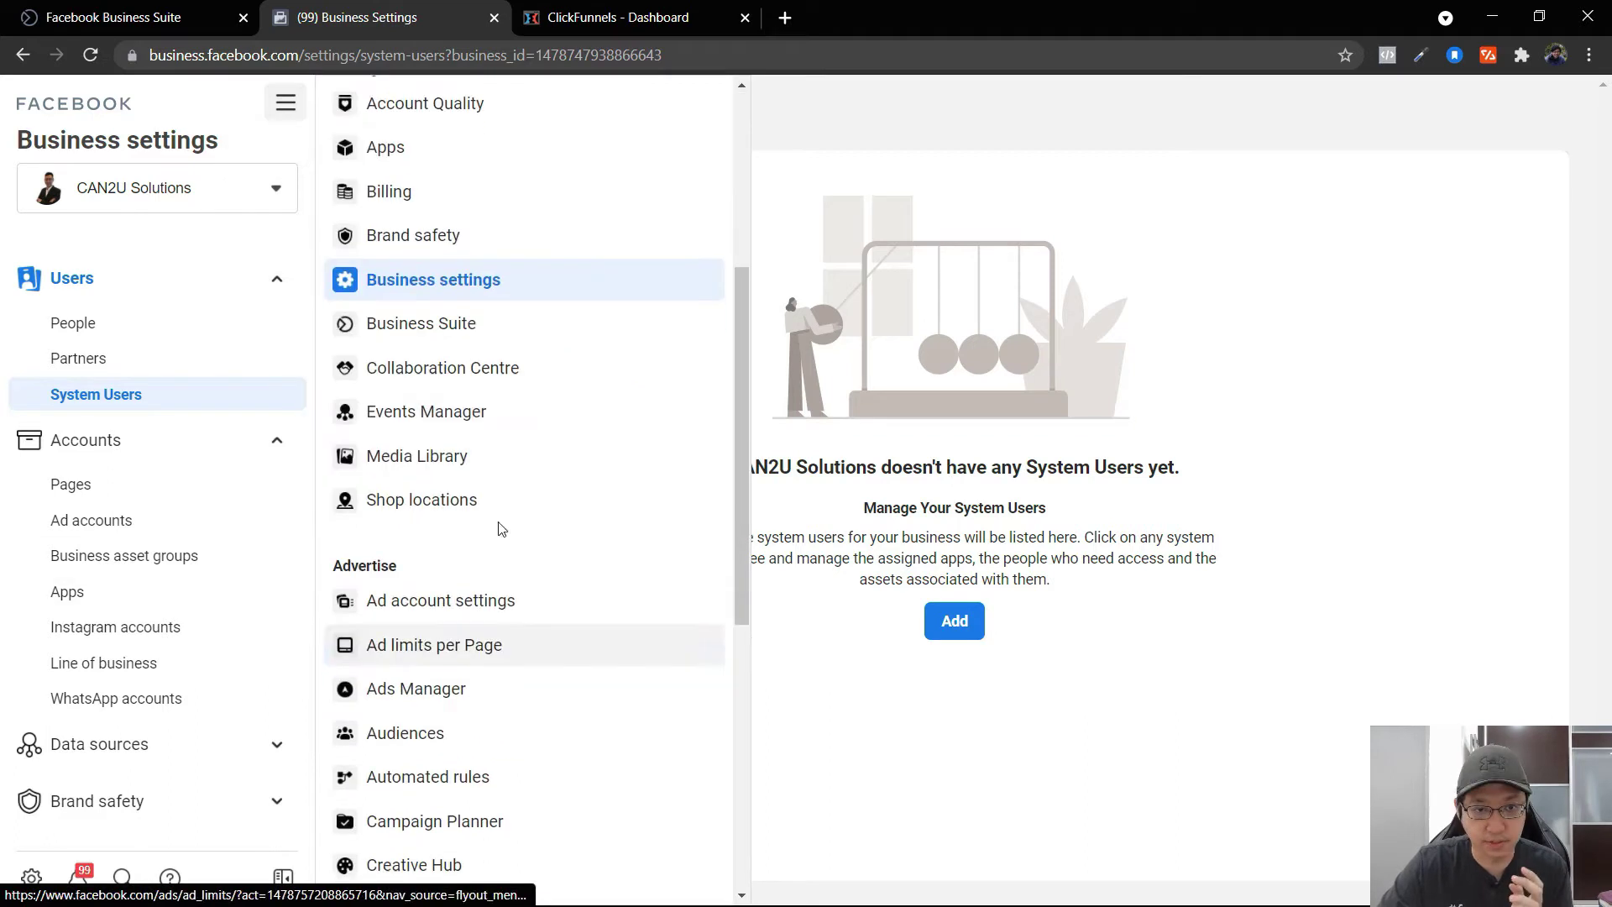
{"action": "left_click", "coordinate": [504, 396]}
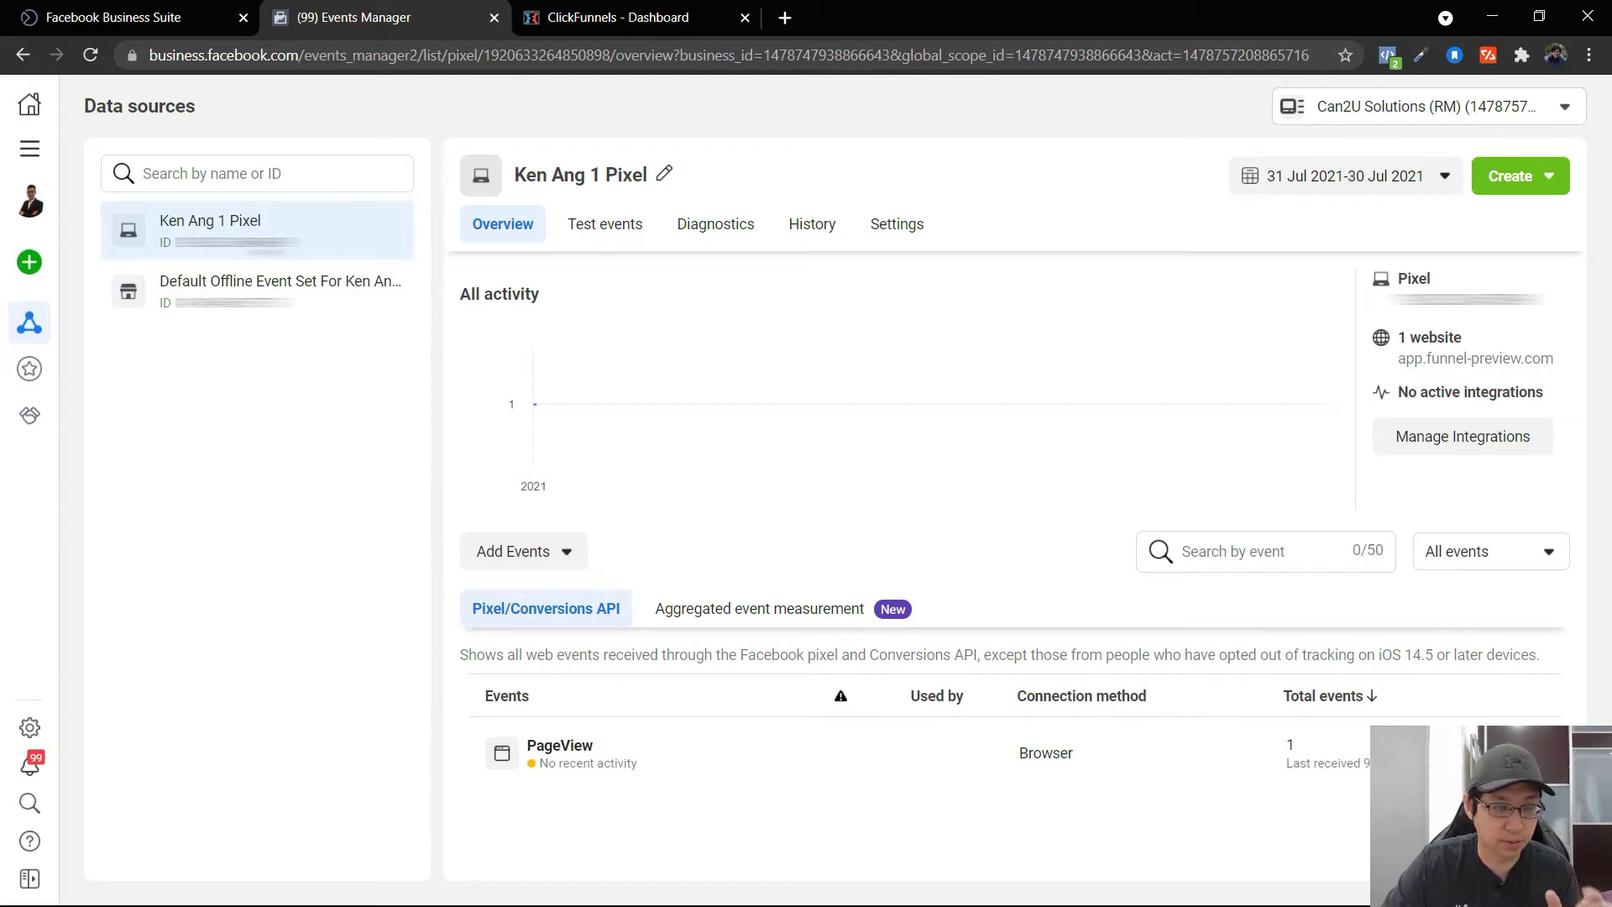
Step: Generate a Conversions API access token in the selected pixel's settings and copy it
{"action": "left_click", "coordinate": [880, 236]}
{"action": "scroll", "coordinate": [1276, 505], "scroll_direction": "down", "scroll_amount": 10}
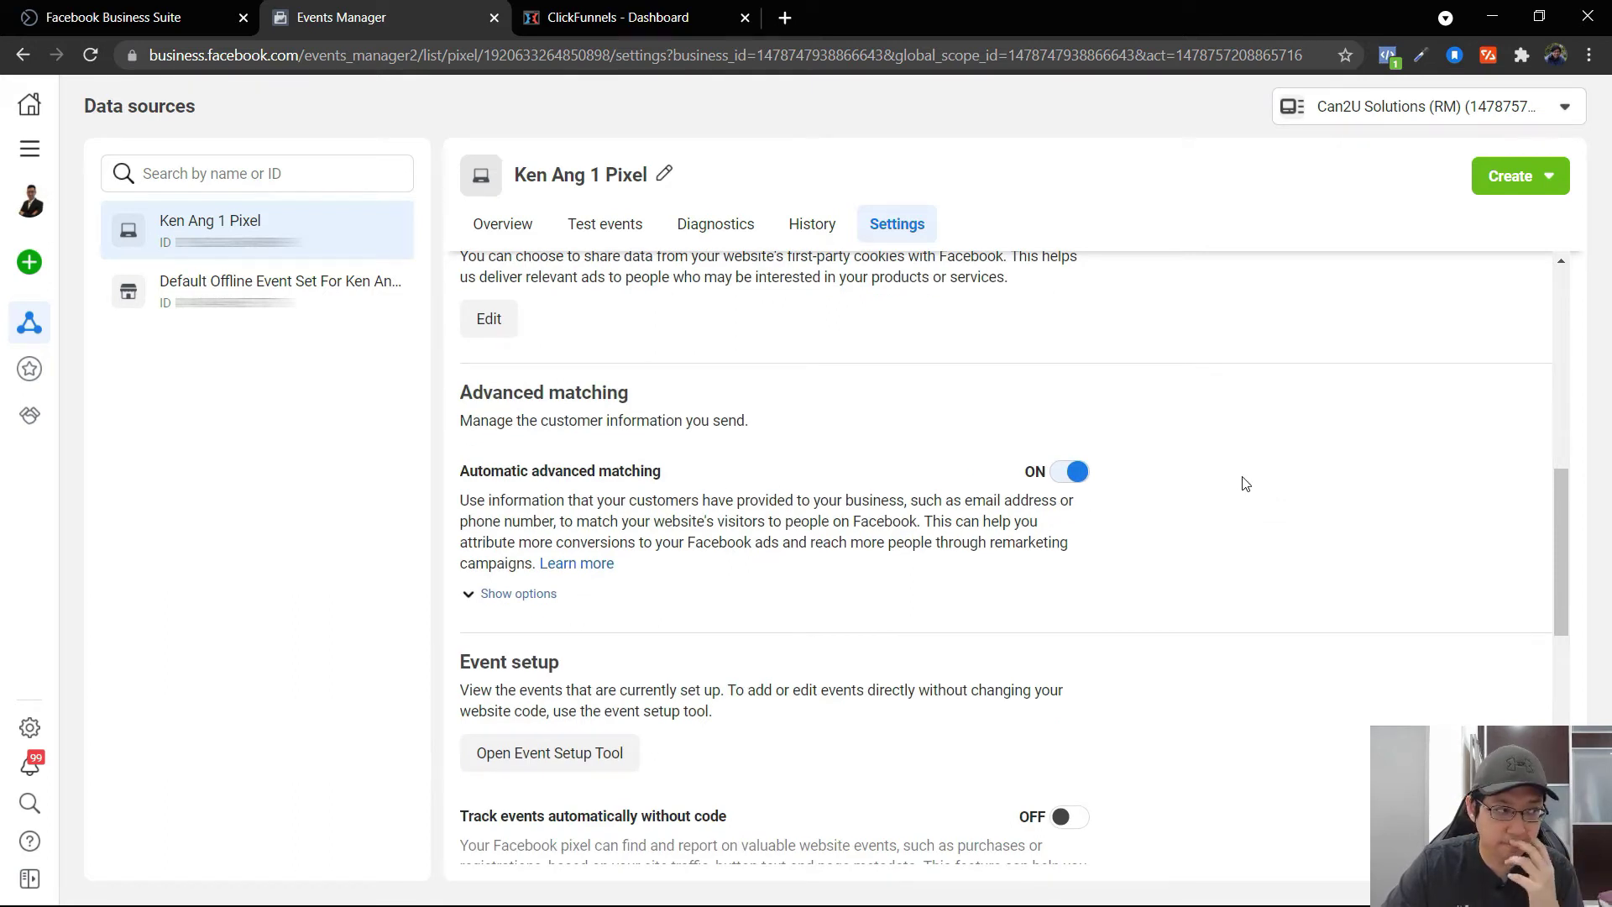
{"action": "scroll", "coordinate": [1177, 541], "scroll_direction": "down", "scroll_amount": 3}
{"action": "scroll", "coordinate": [1248, 490], "scroll_direction": "down", "scroll_amount": 6}
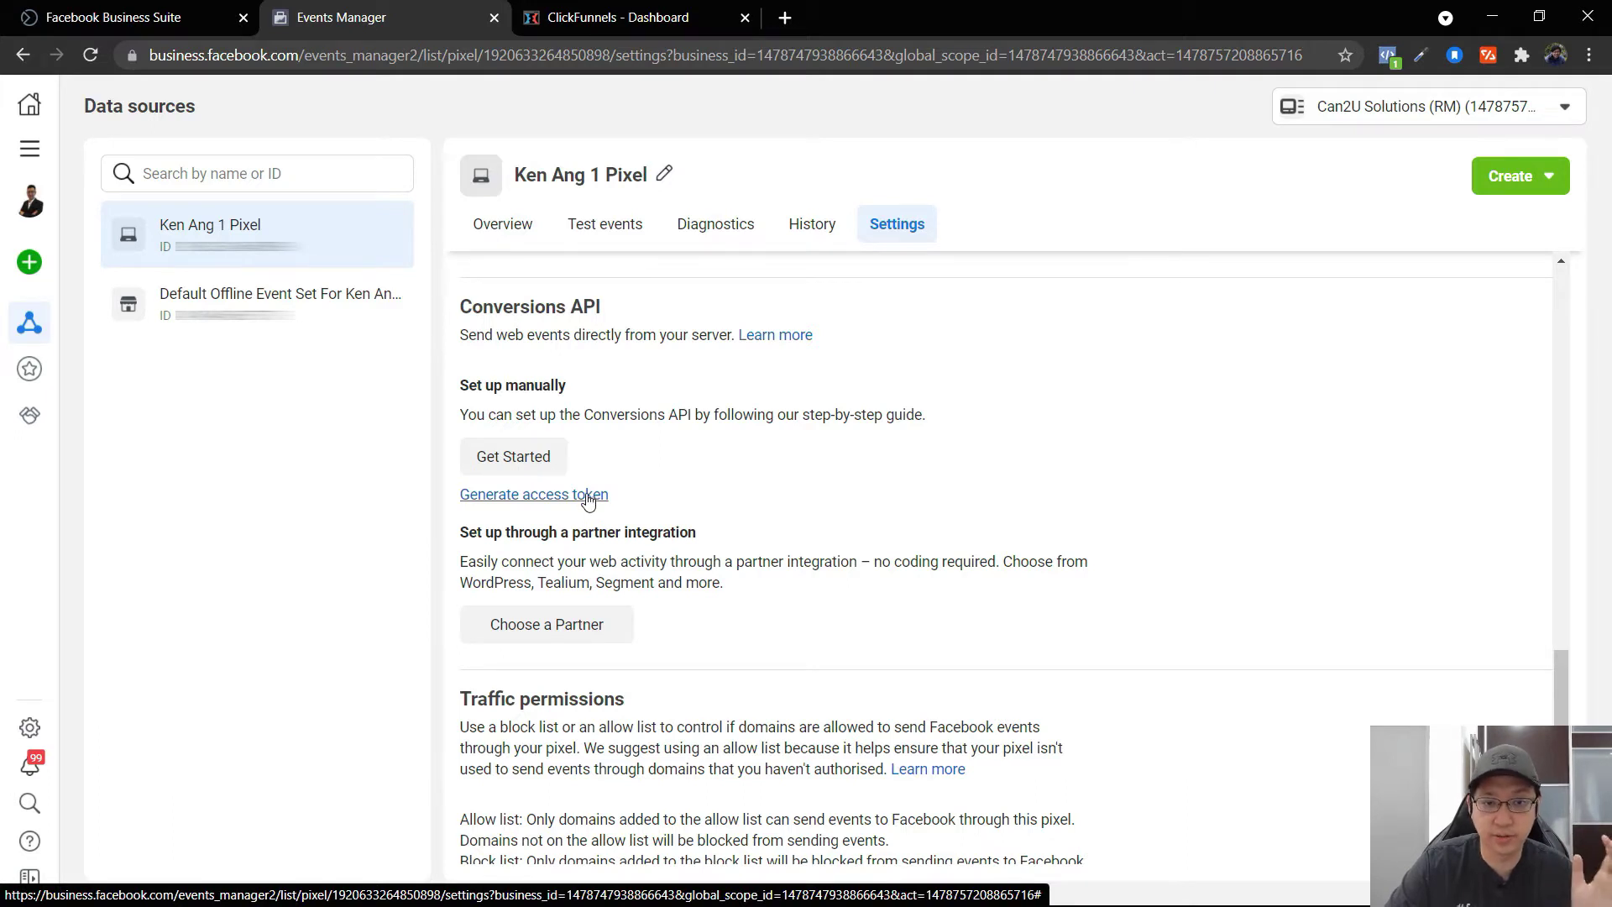
{"action": "left_click", "coordinate": [589, 496]}
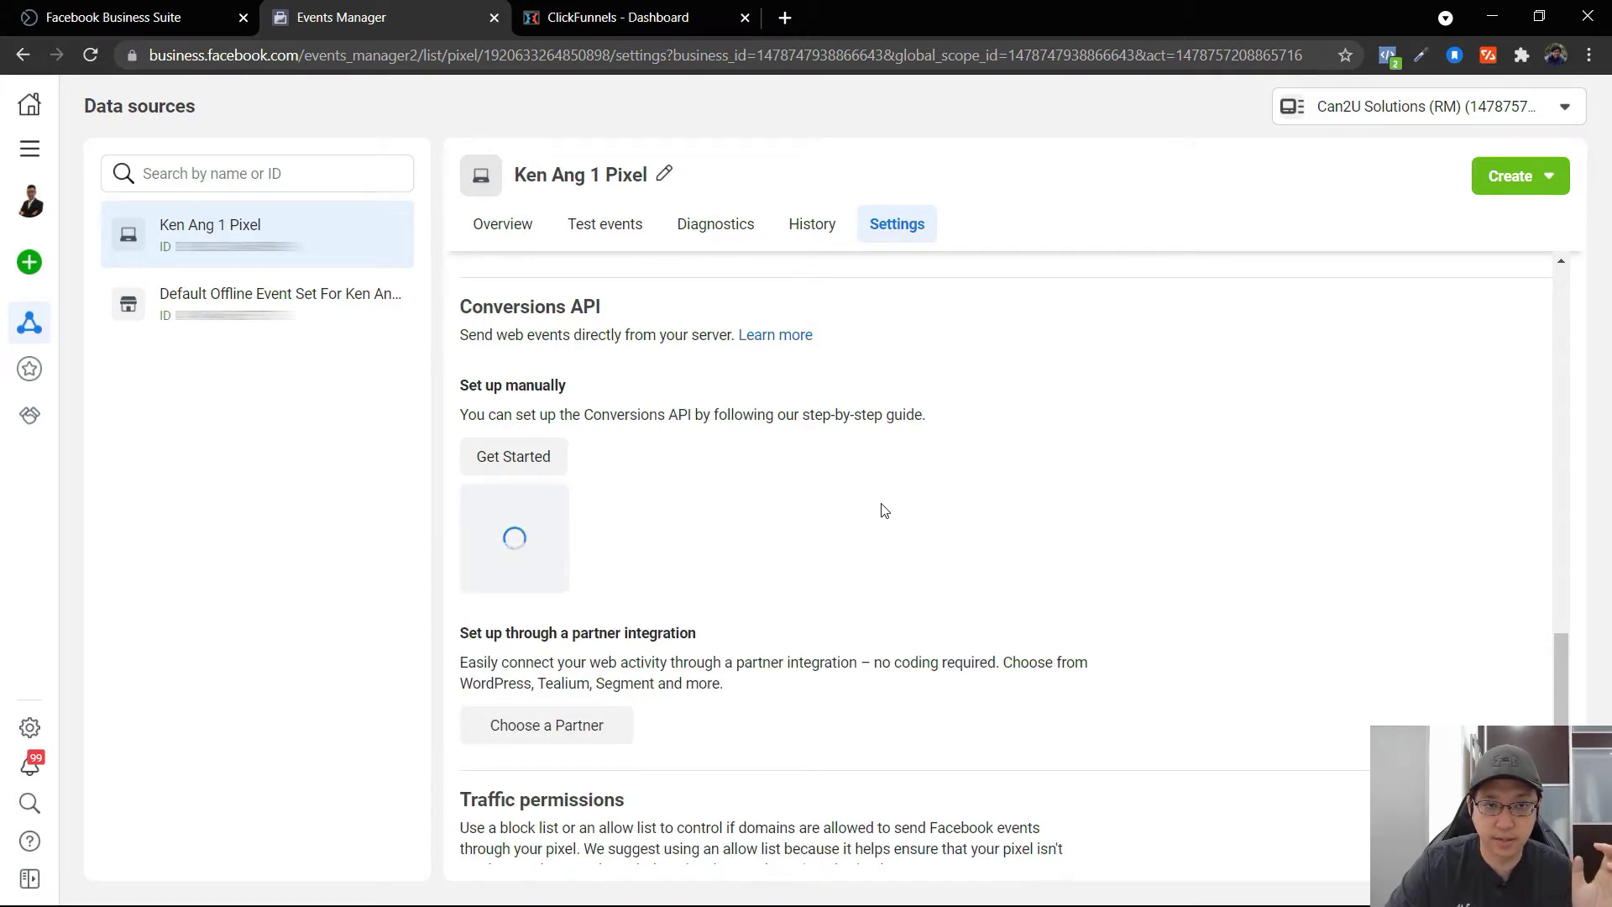
{"action": "left_click", "coordinate": [670, 584]}
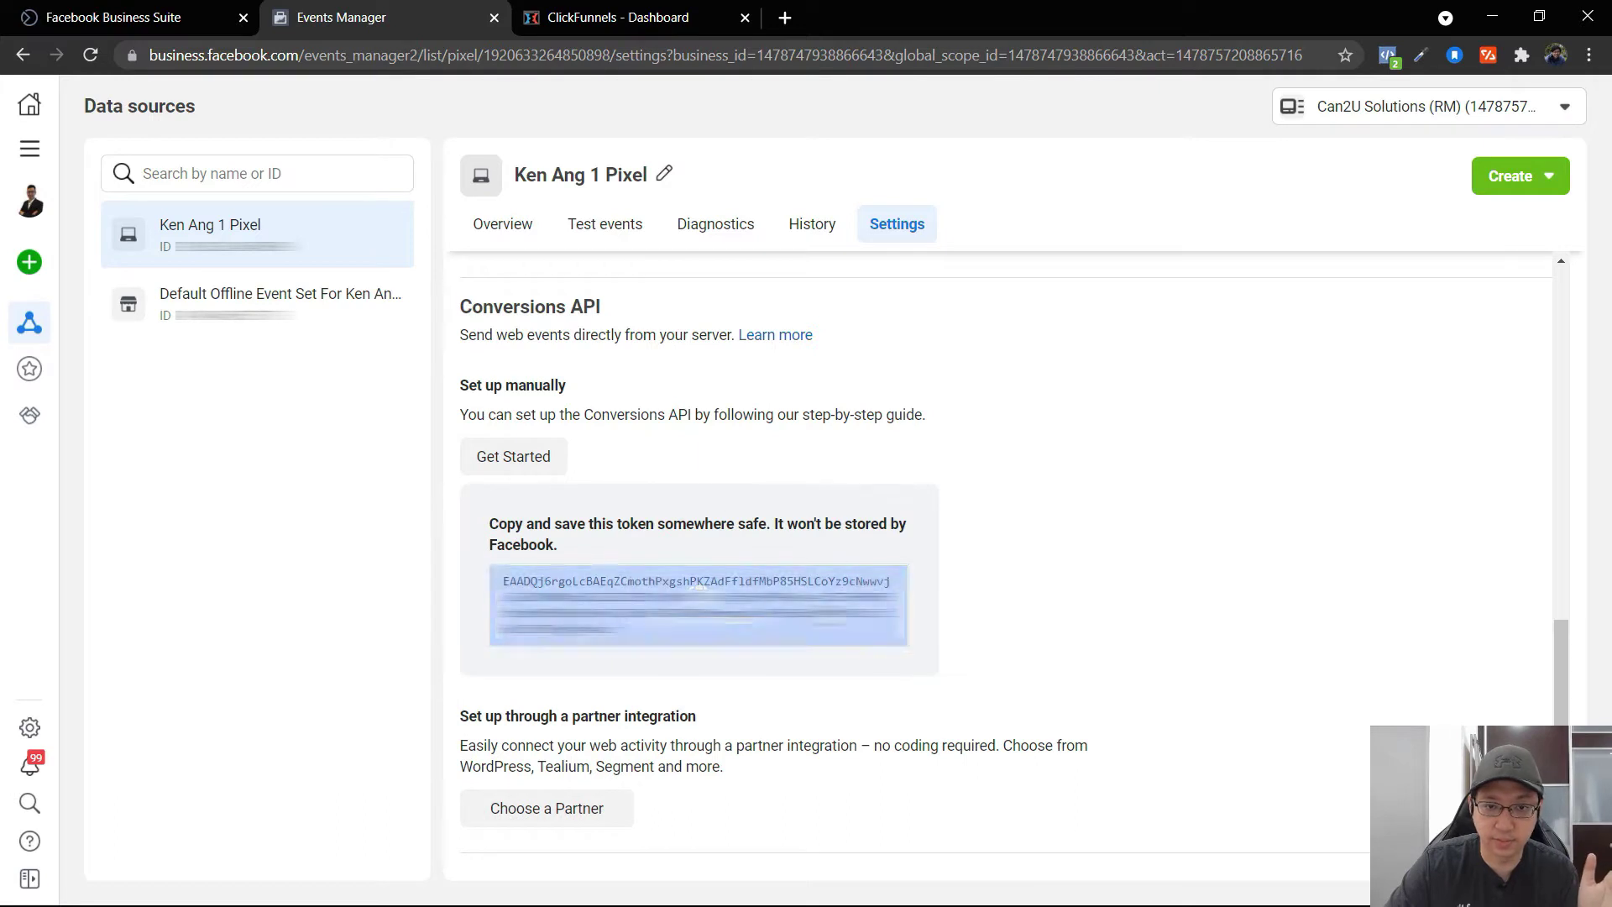
{"action": "left_click", "coordinate": [725, 461]}
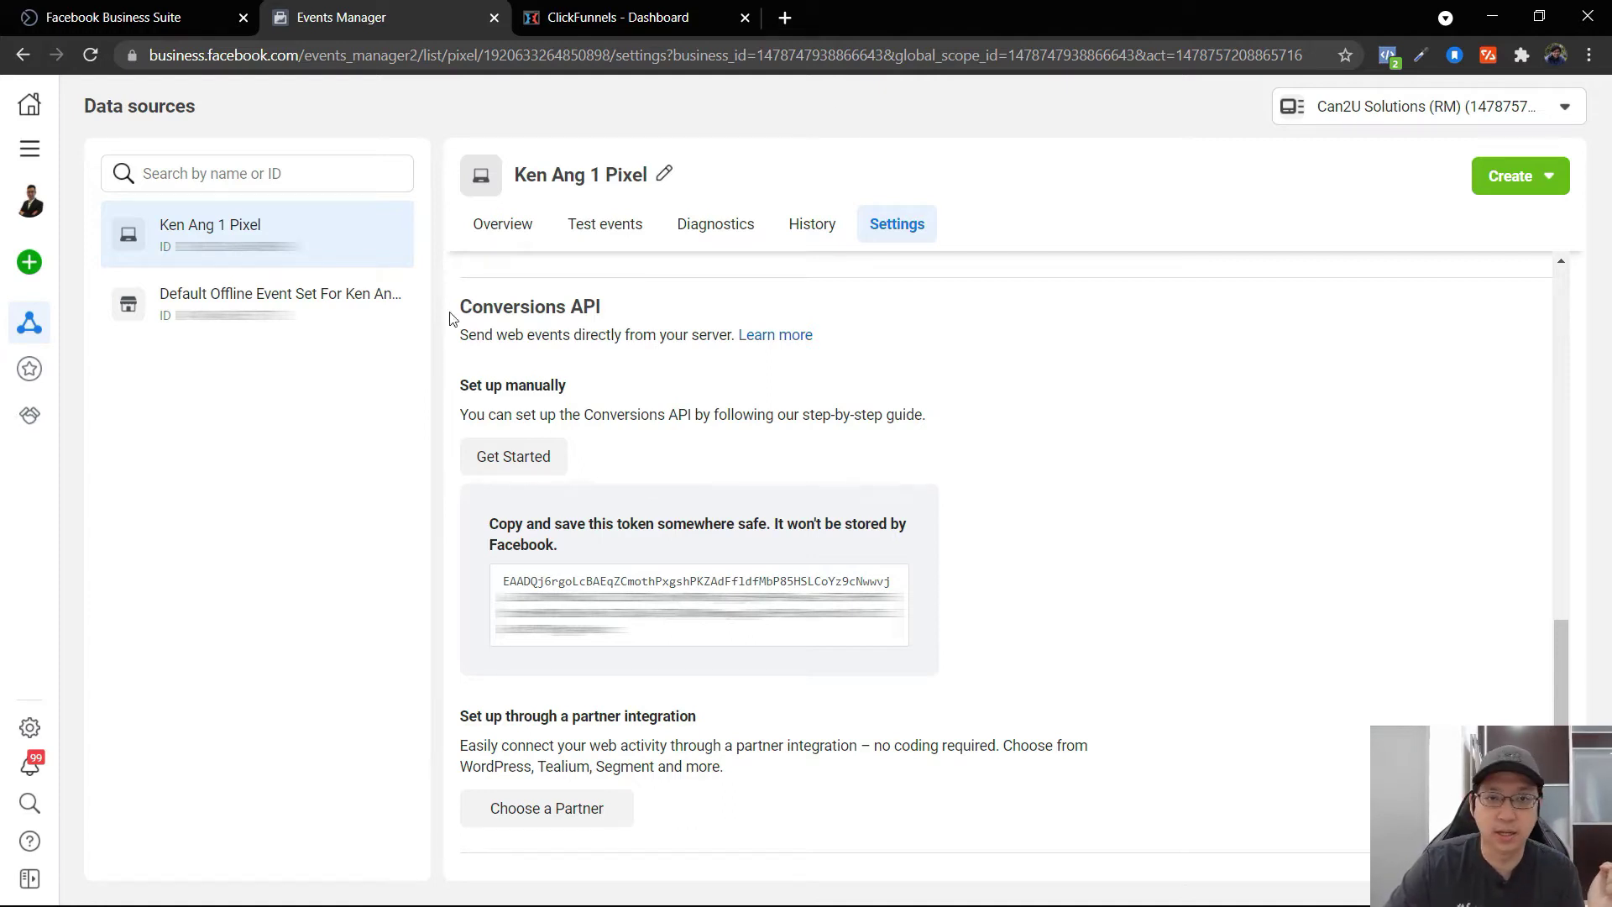
Step: Switch to ClickFunnels and open the Integrations page in the account settings
{"action": "left_click", "coordinate": [684, 16]}
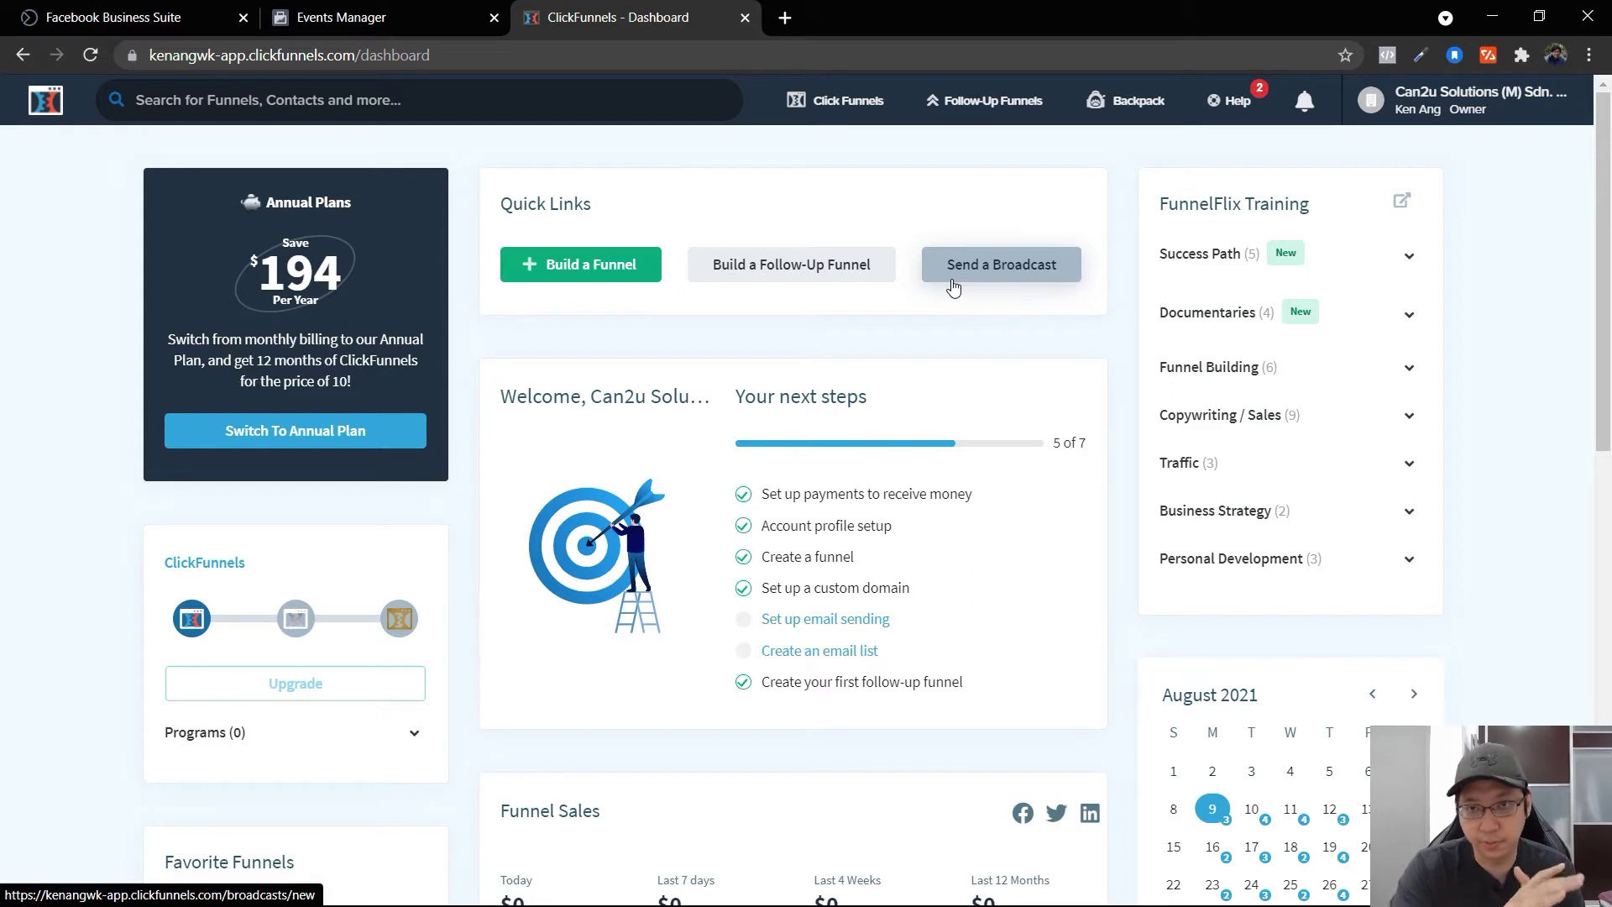
{"action": "mouse_move", "coordinate": [1471, 111]}
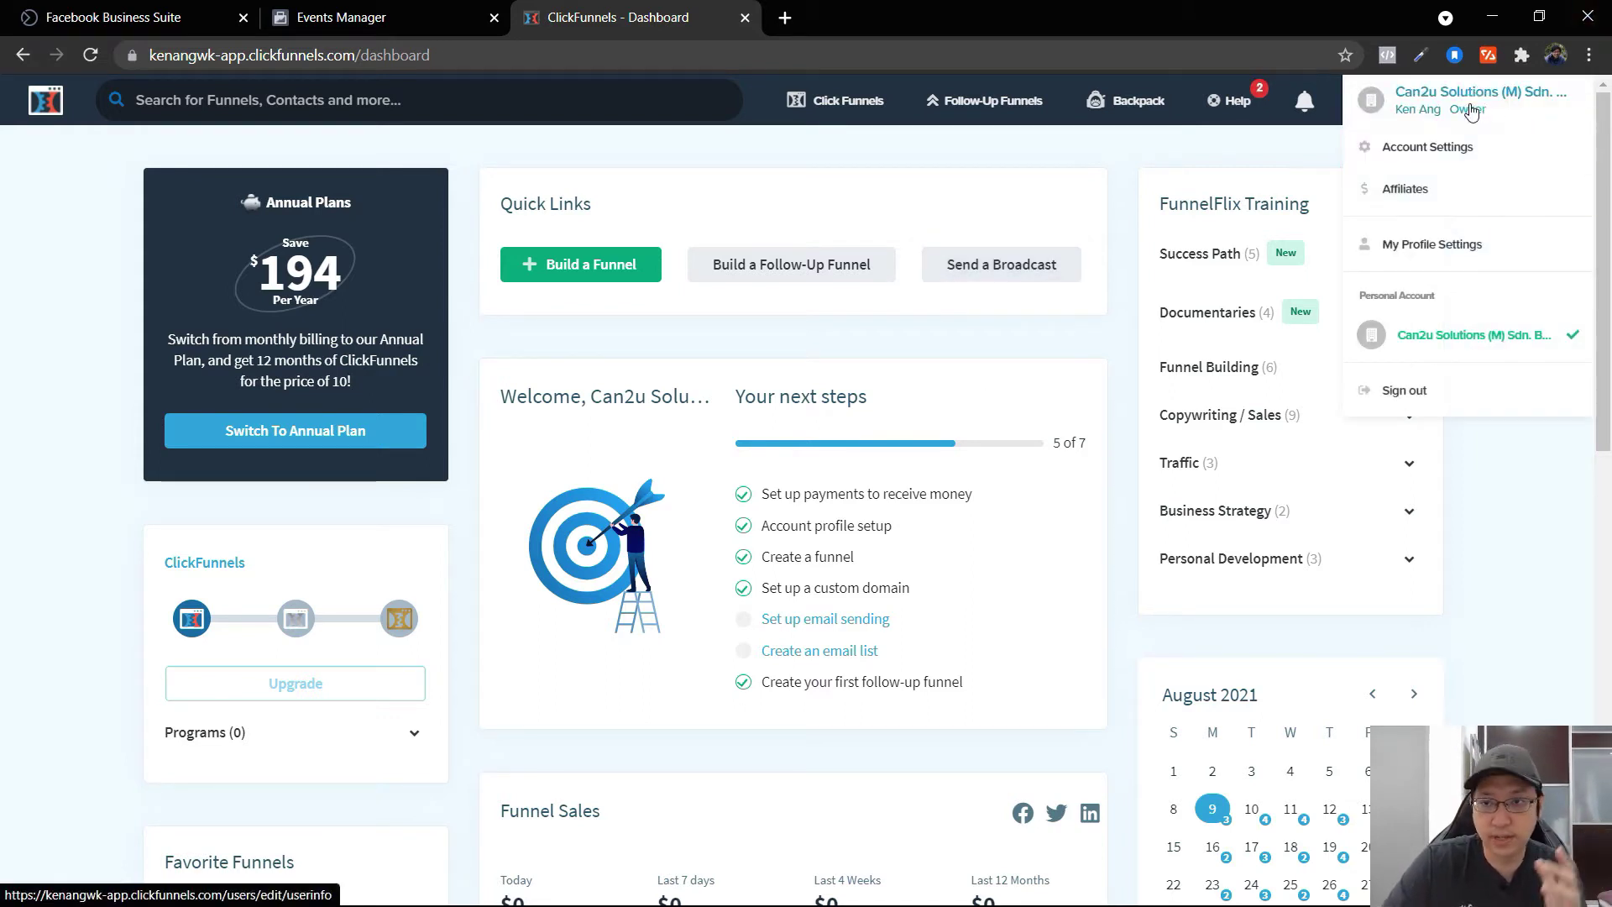
{"action": "left_click", "coordinate": [1441, 150]}
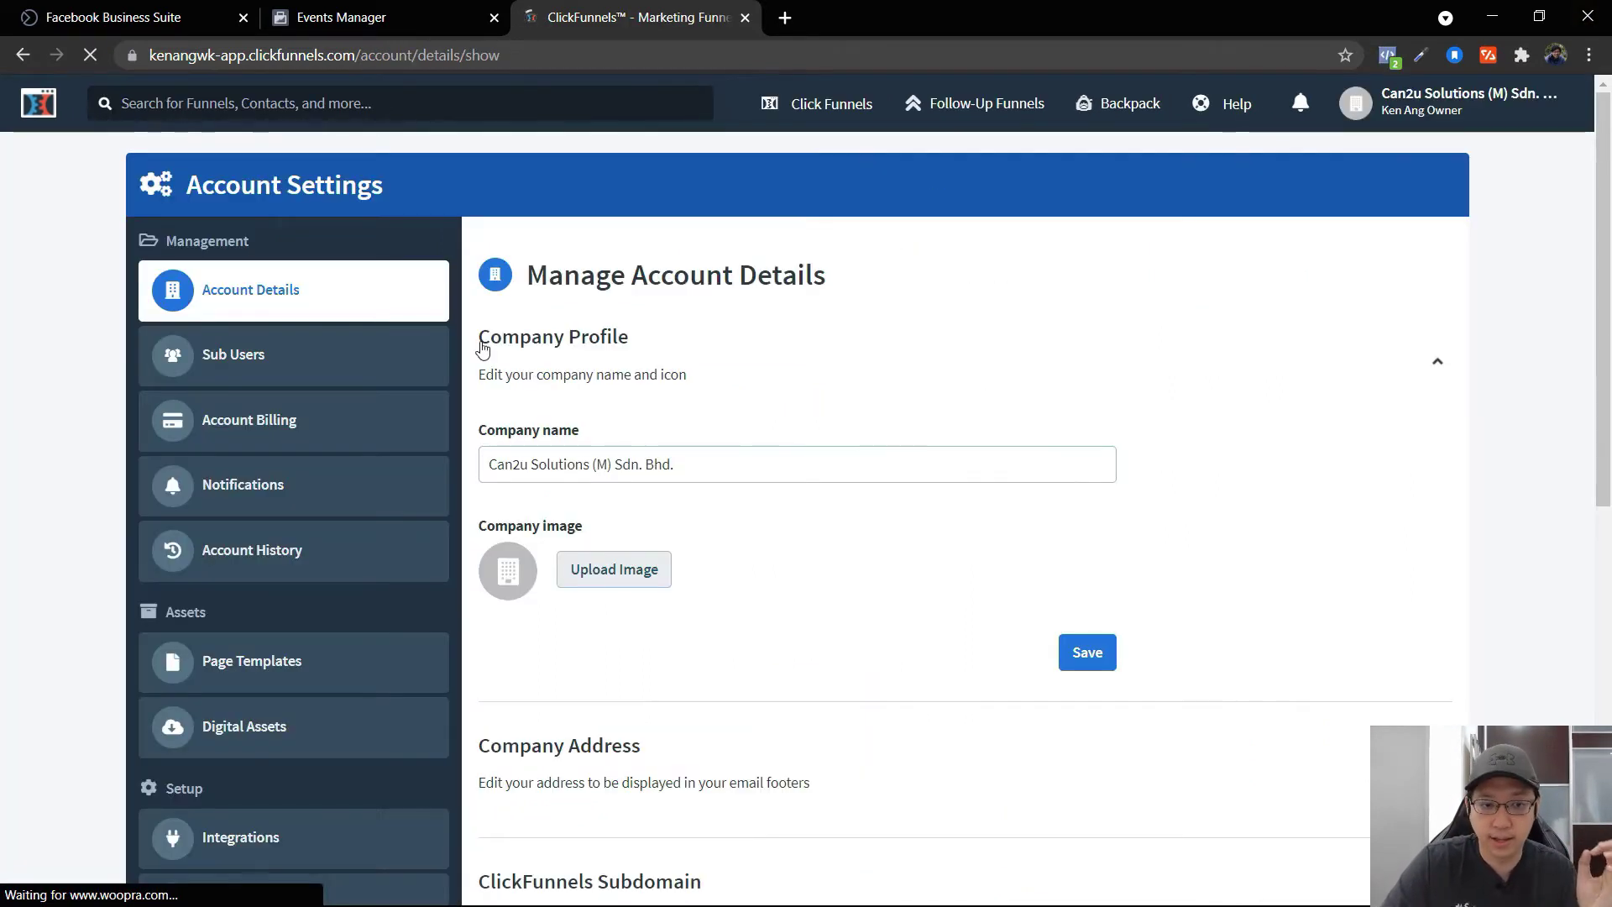
{"action": "scroll", "coordinate": [328, 546], "scroll_direction": "down", "scroll_amount": 3}
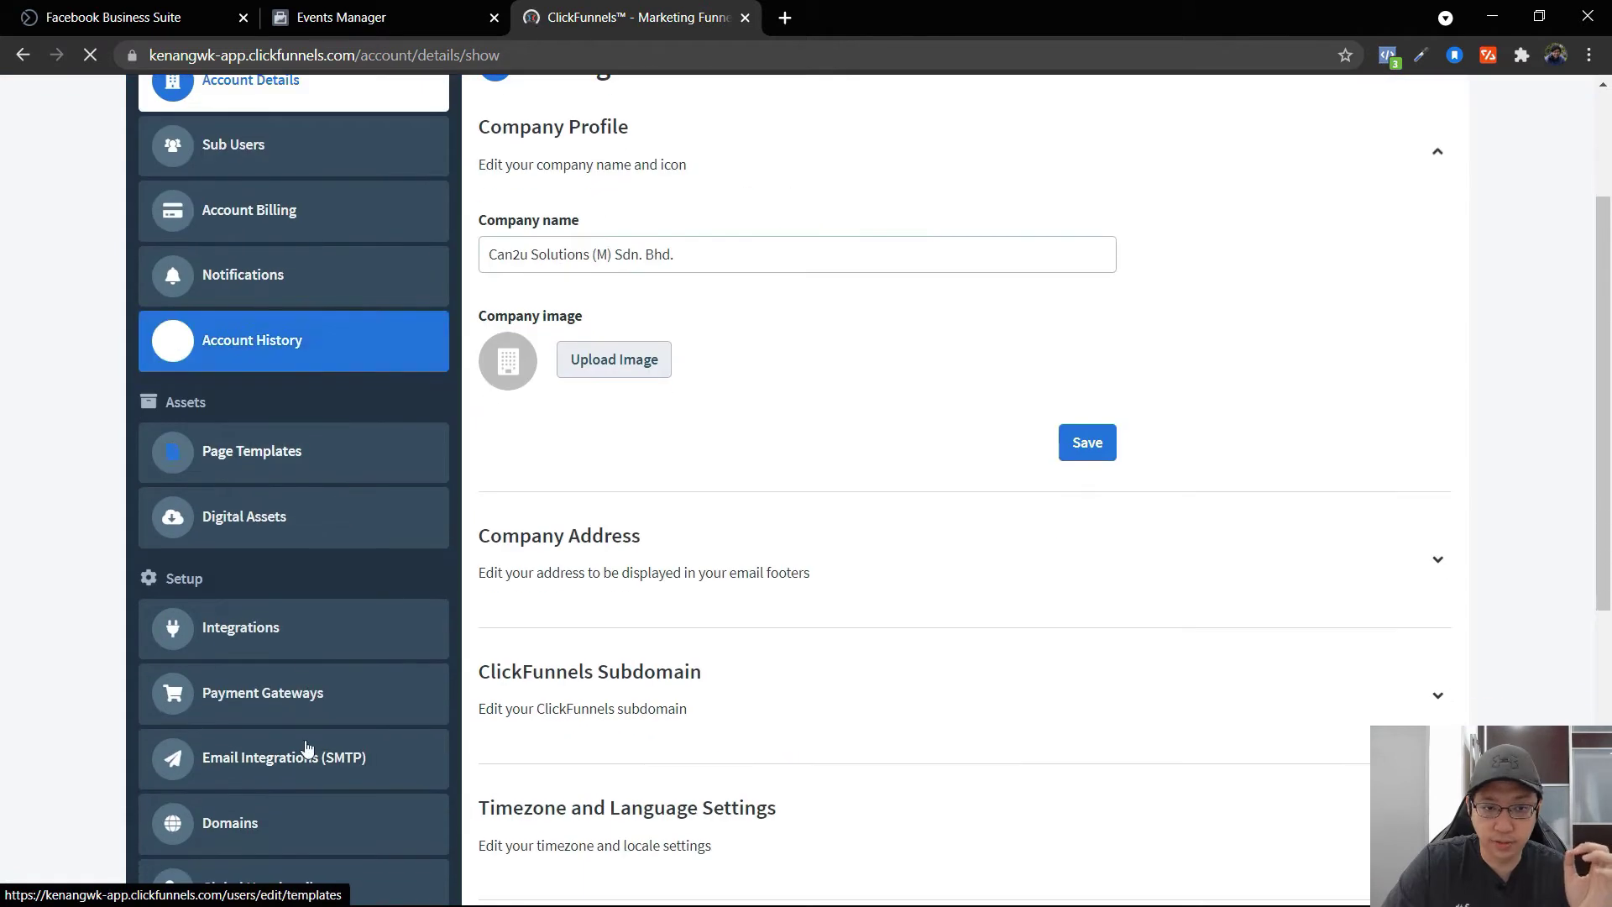
{"action": "left_click", "coordinate": [288, 645]}
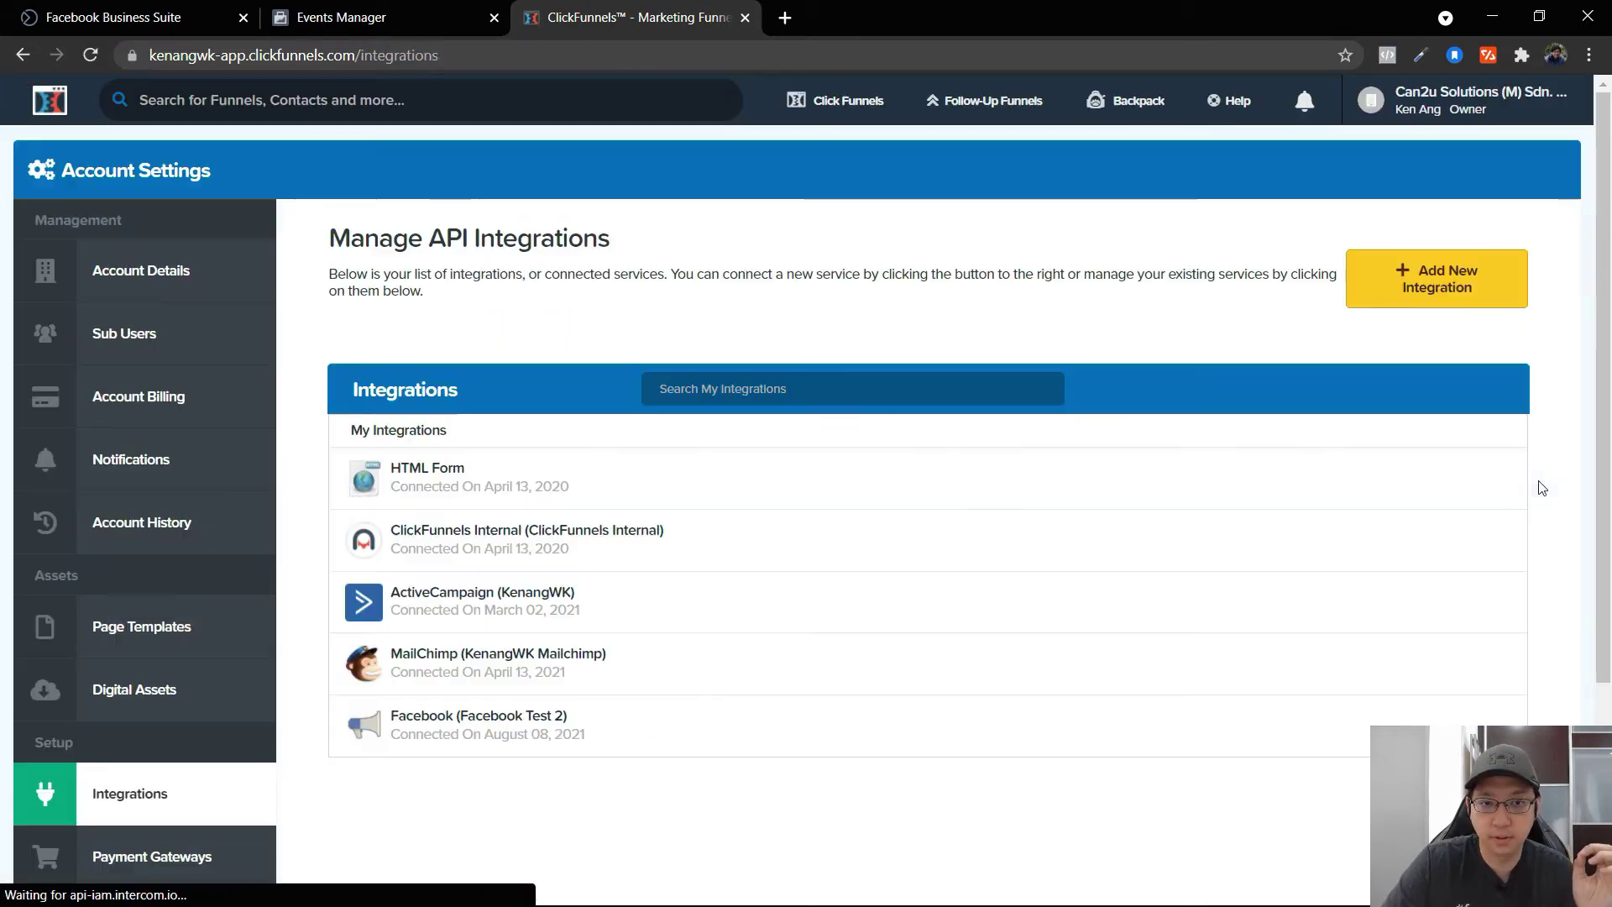
Step: Add a Facebook integration nicknamed Facebook Can, authorise it with the previously linked account, and return to the integrations list
{"action": "left_click", "coordinate": [1455, 290]}
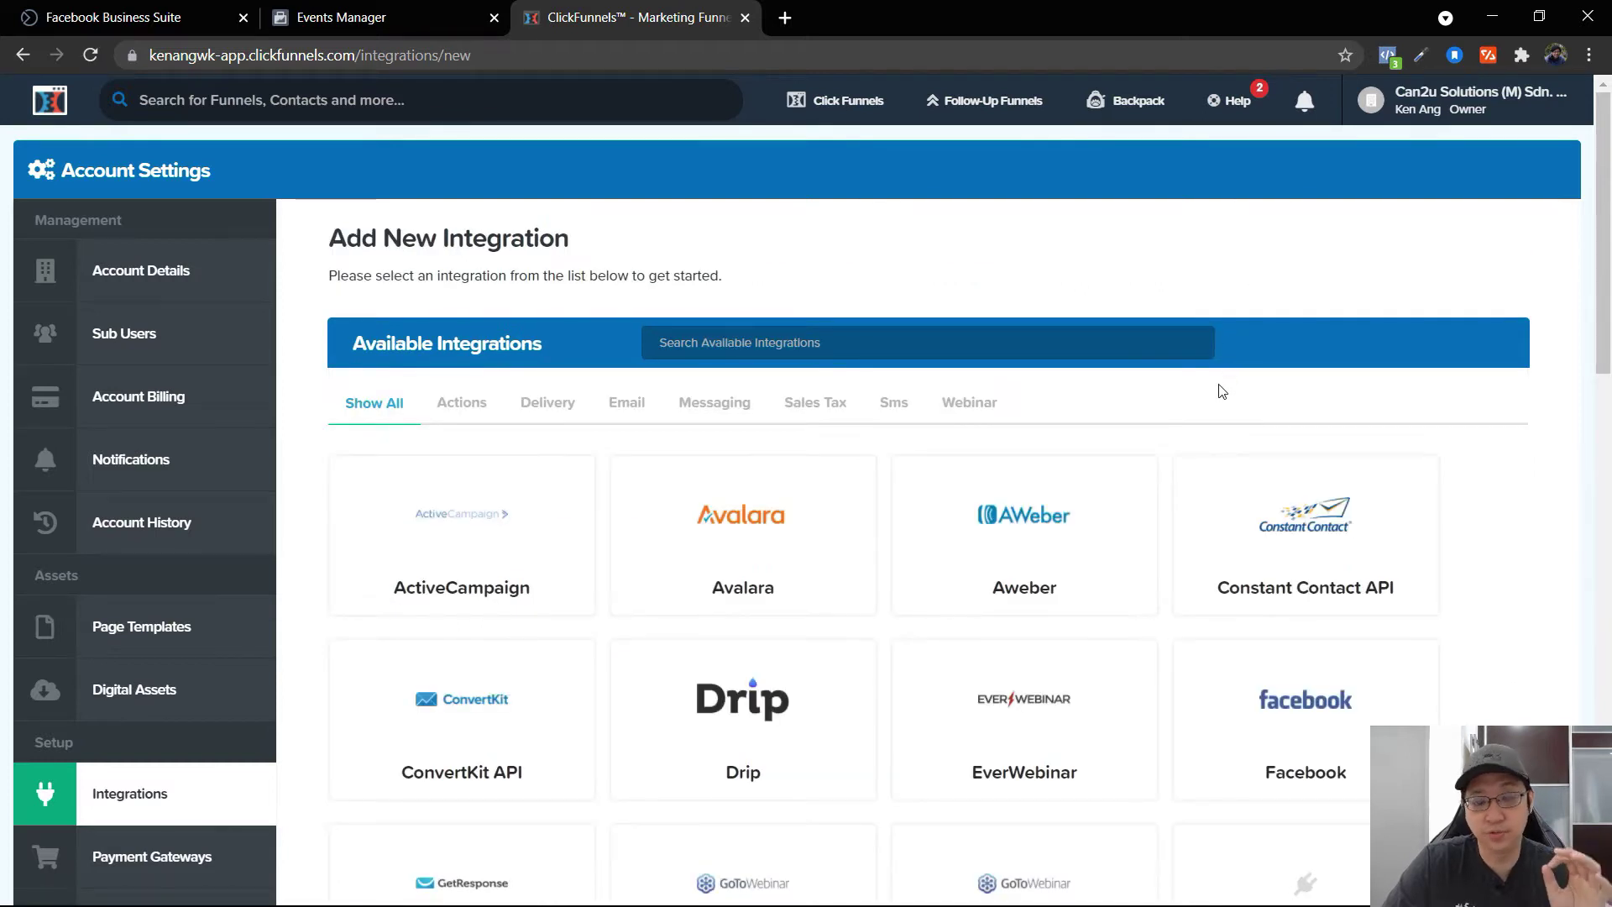
{"action": "left_click", "coordinate": [1310, 713]}
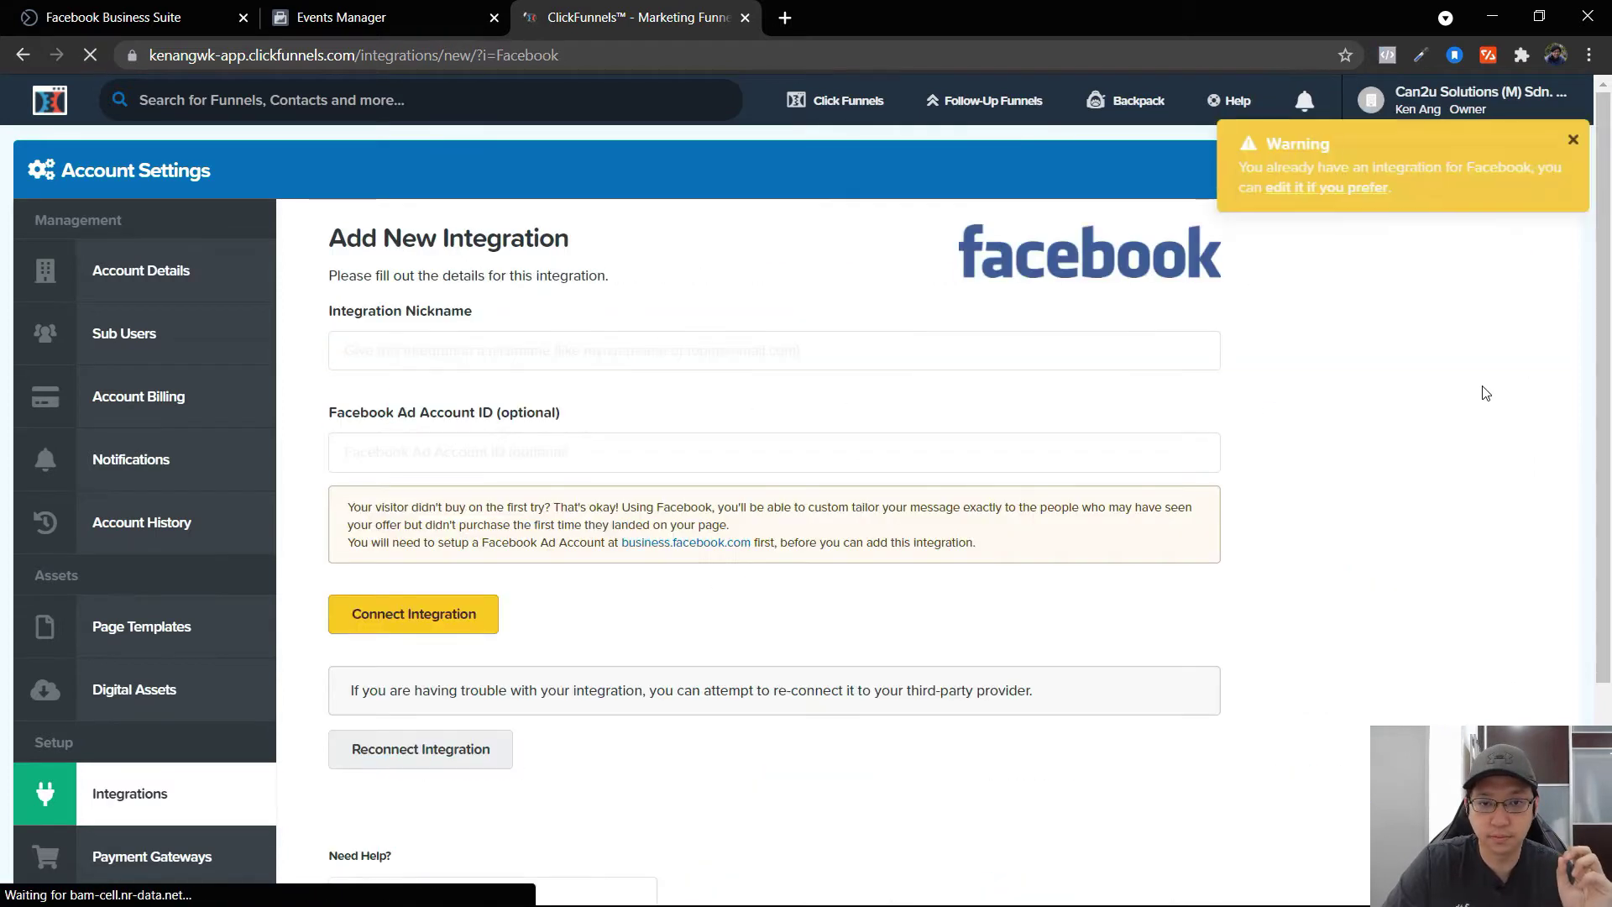
{"action": "left_click", "coordinate": [622, 357]}
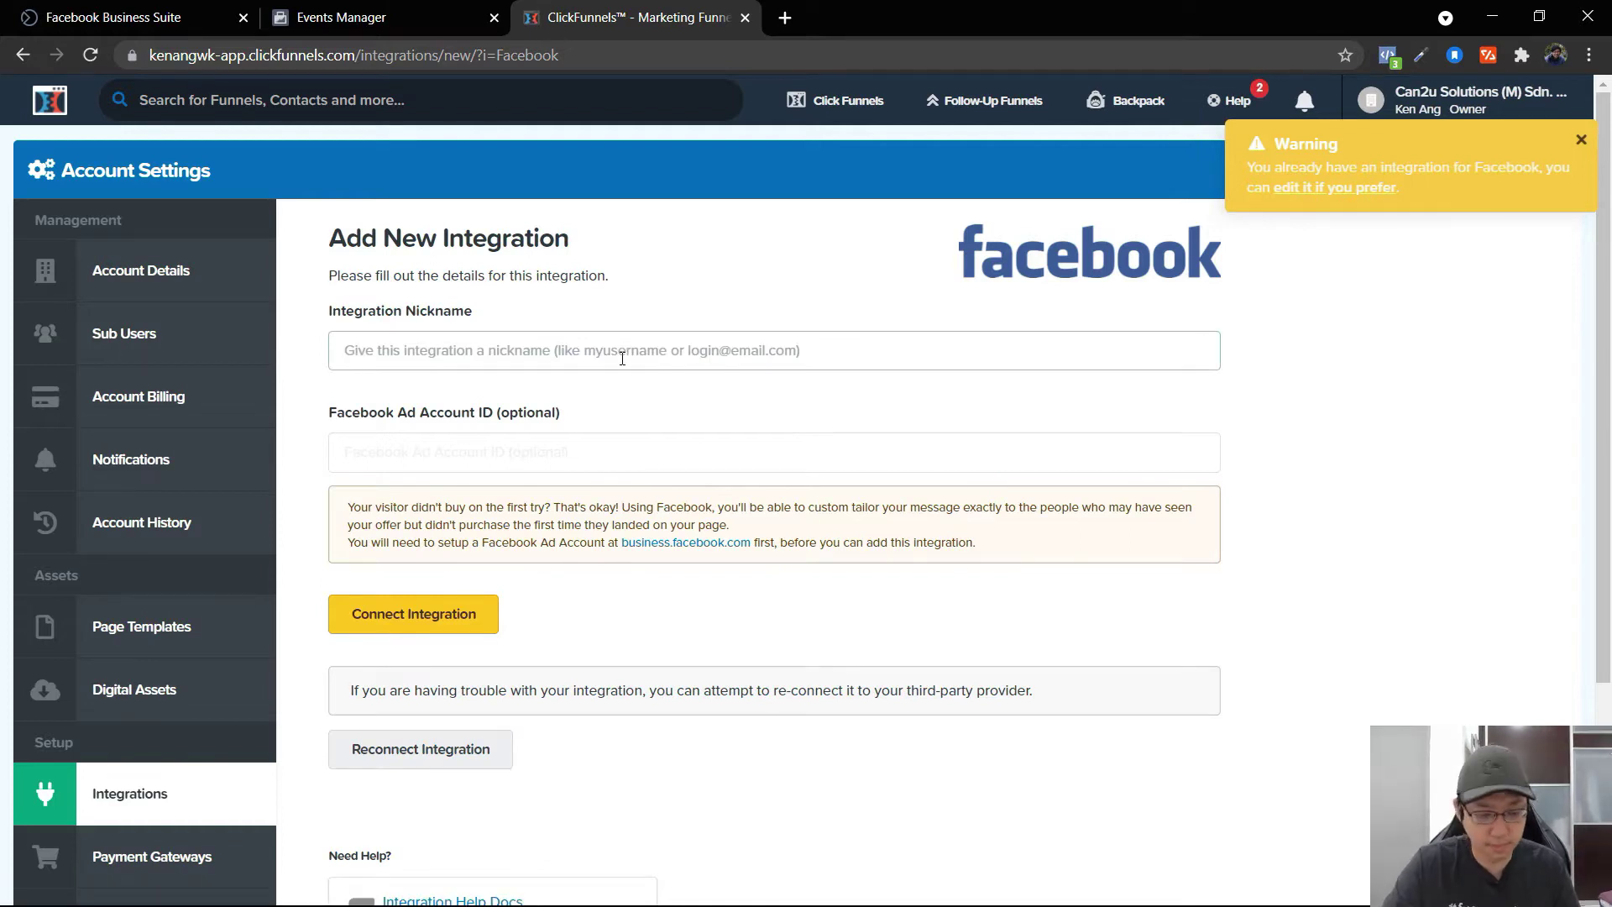
{"action": "type", "text": "Facebook Can"}
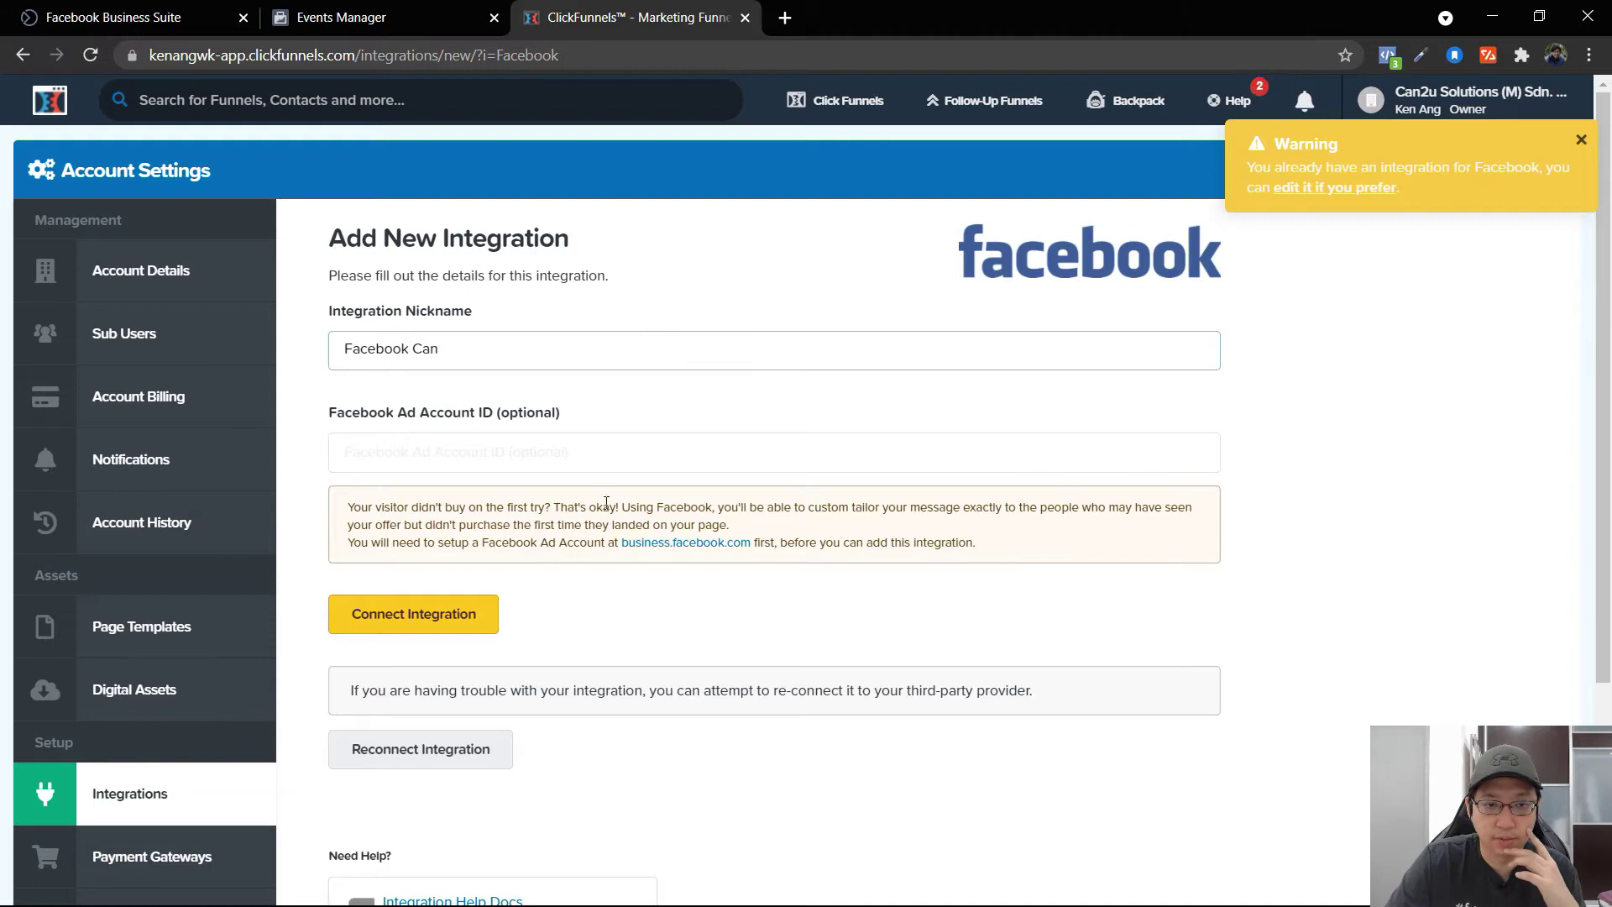
{"action": "left_click", "coordinate": [464, 614]}
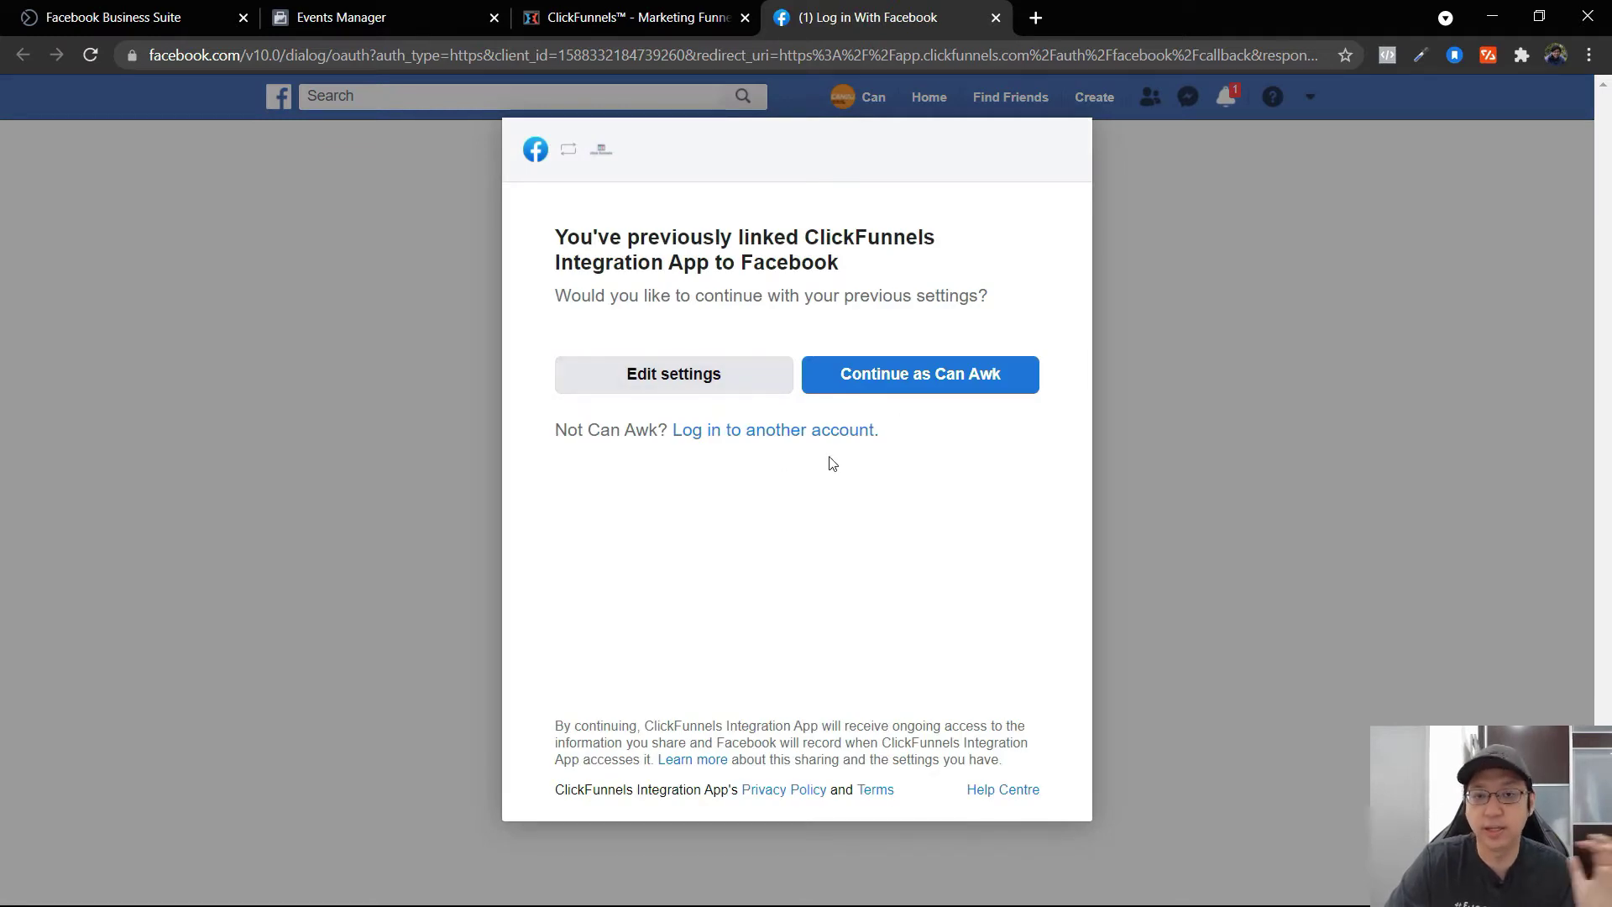
{"action": "left_click", "coordinate": [970, 378]}
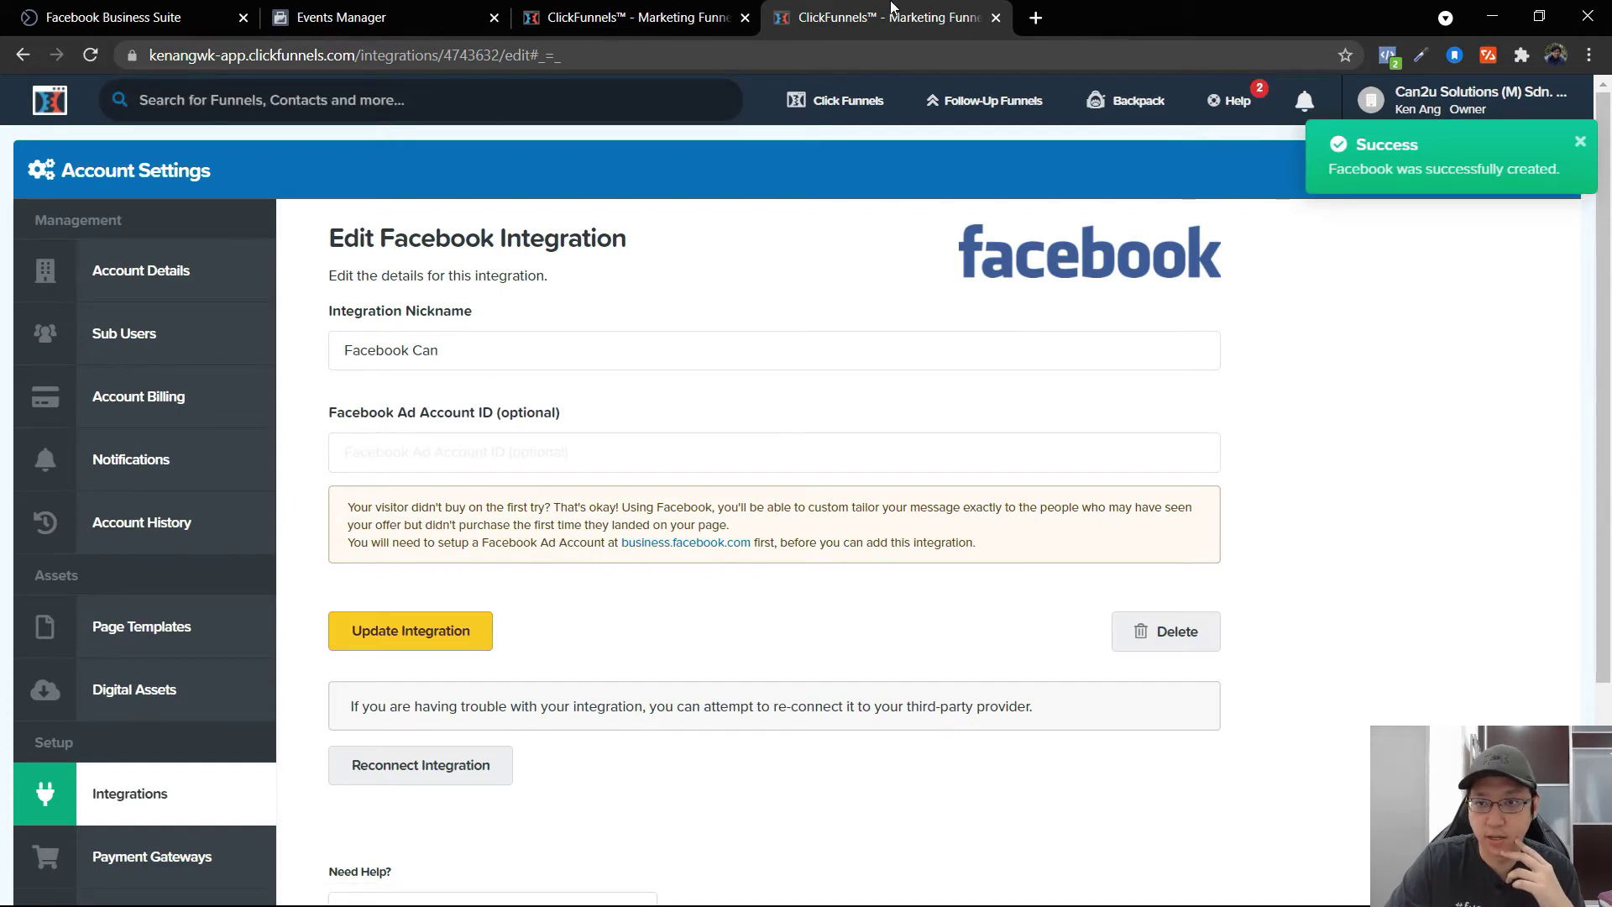
{"action": "scroll", "coordinate": [630, 587], "scroll_direction": "down", "scroll_amount": 1}
{"action": "left_click", "coordinate": [140, 701]}
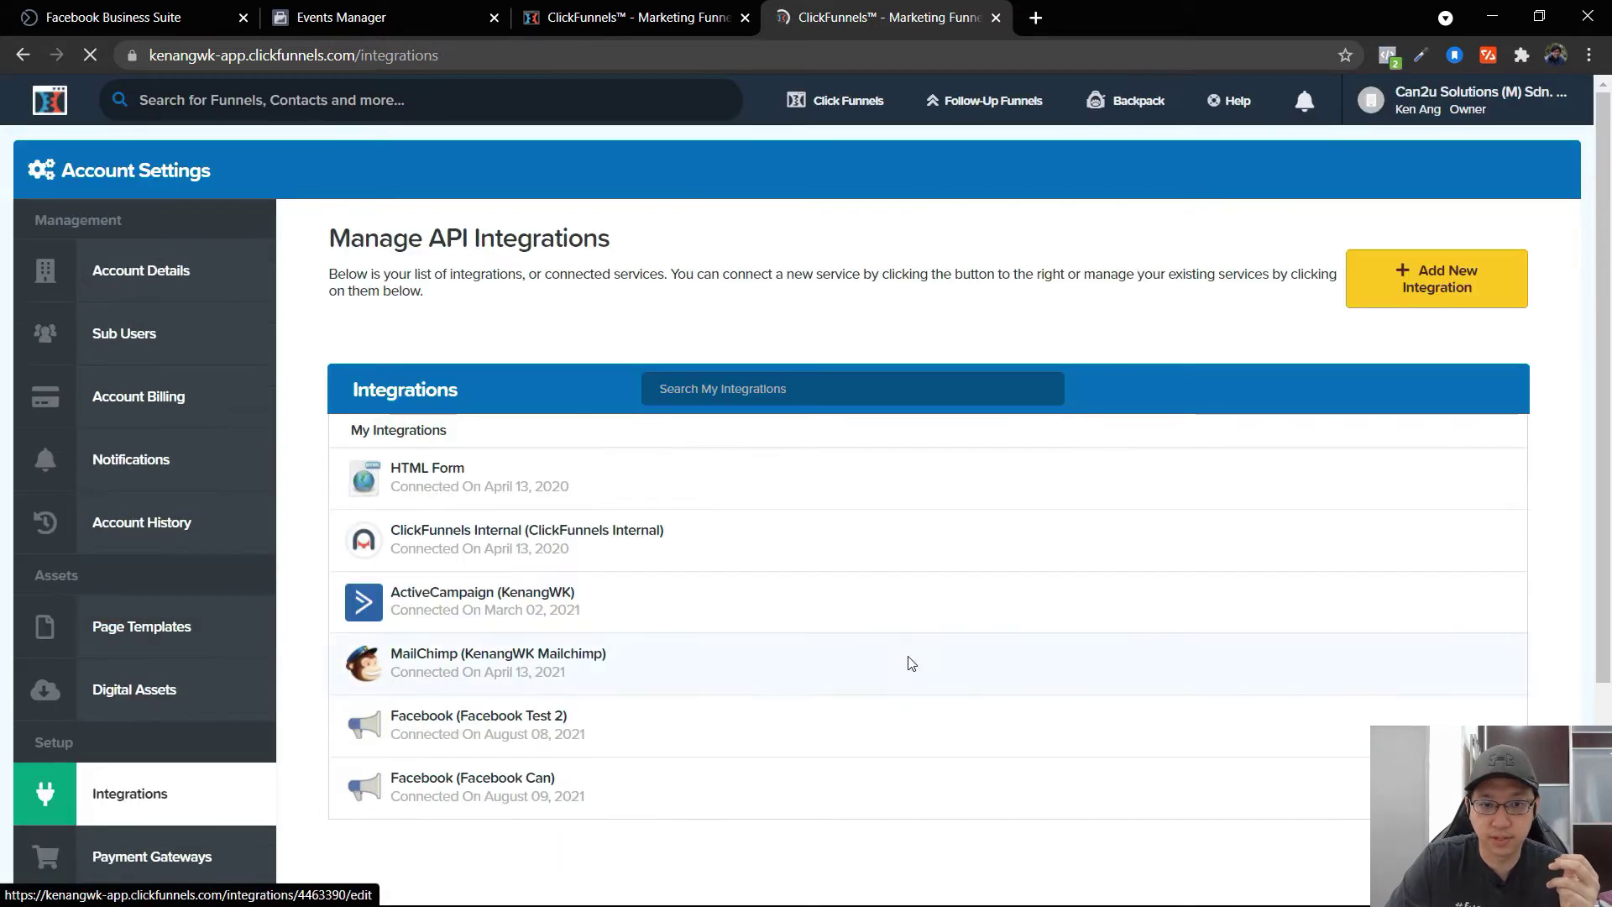
{"action": "scroll", "coordinate": [576, 753], "scroll_direction": "down", "scroll_amount": 2}
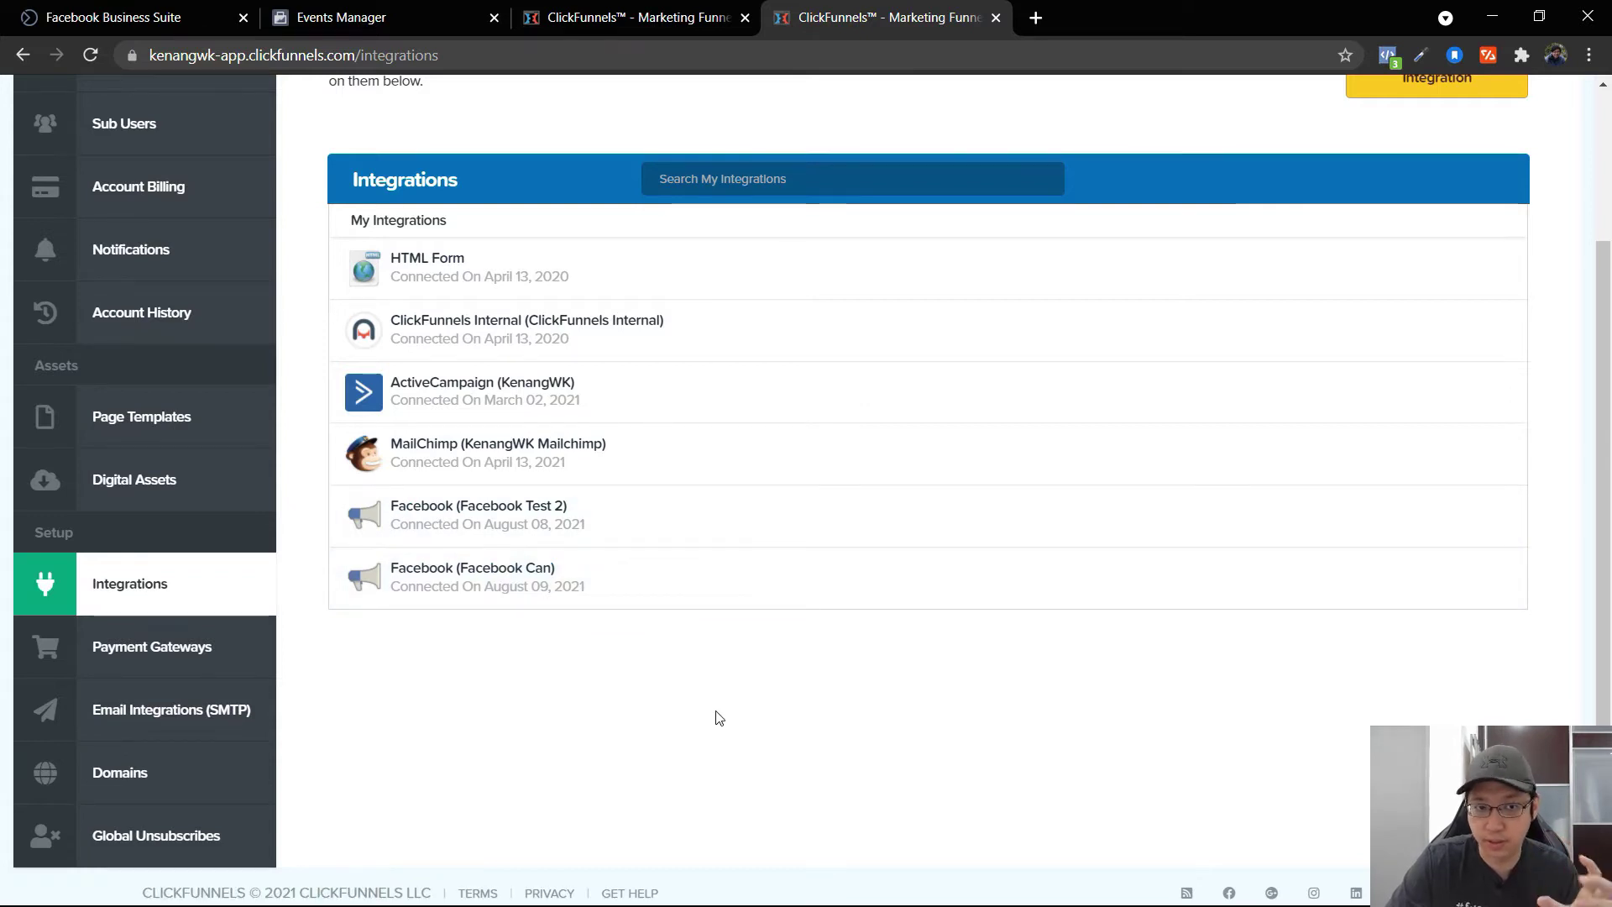
{"action": "left_click", "coordinate": [122, 770]}
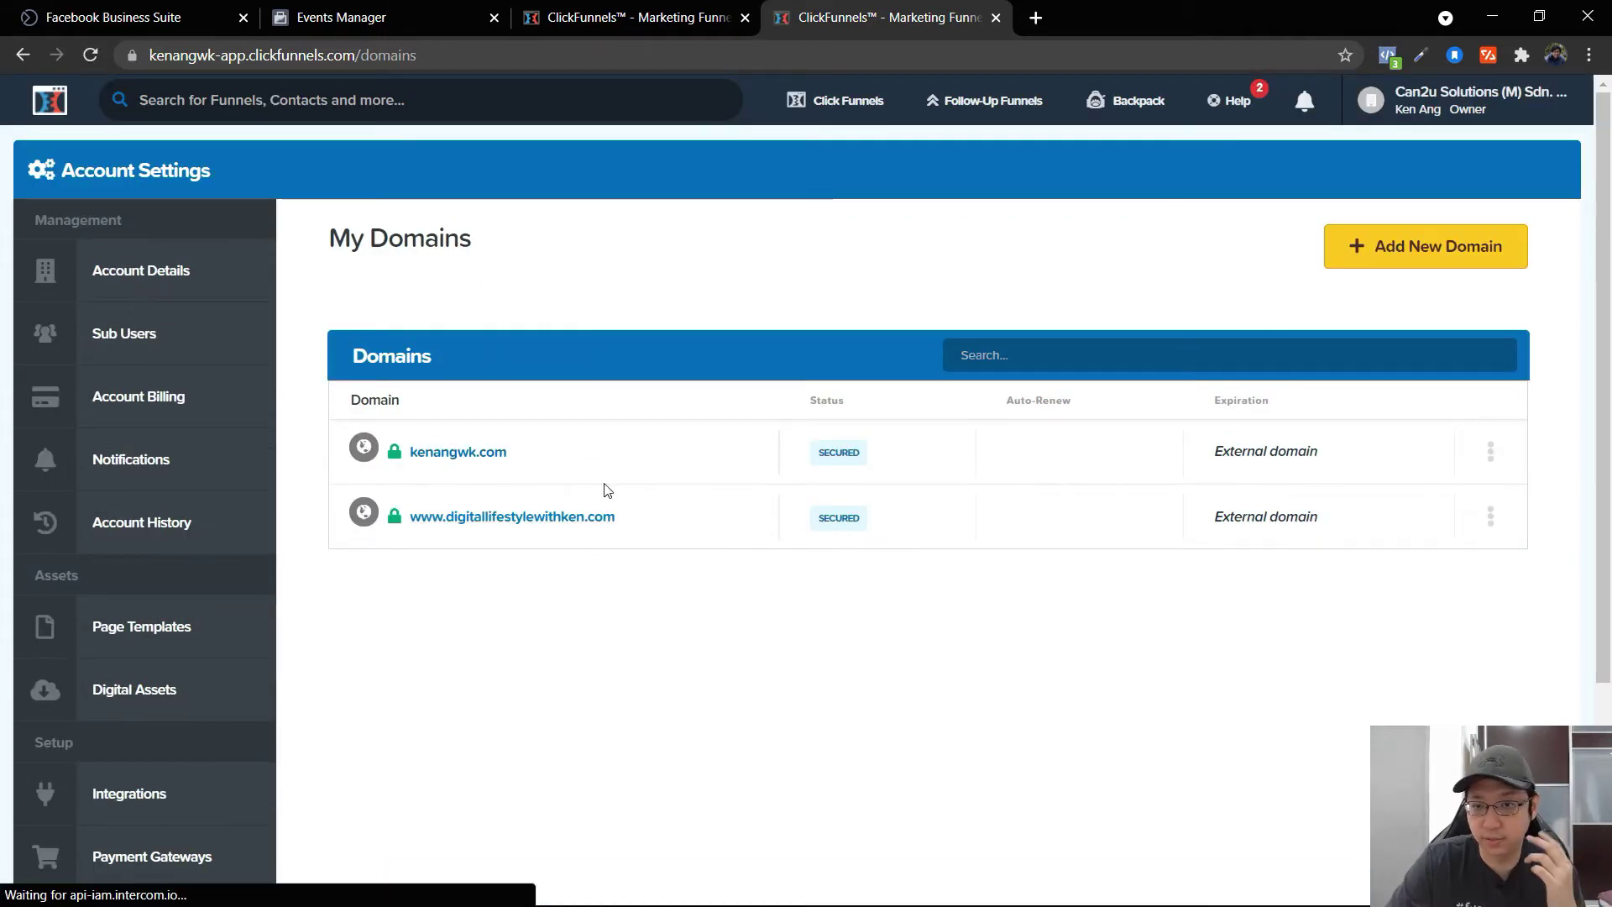
{"action": "left_click", "coordinate": [1490, 527]}
{"action": "left_click", "coordinate": [1465, 545]}
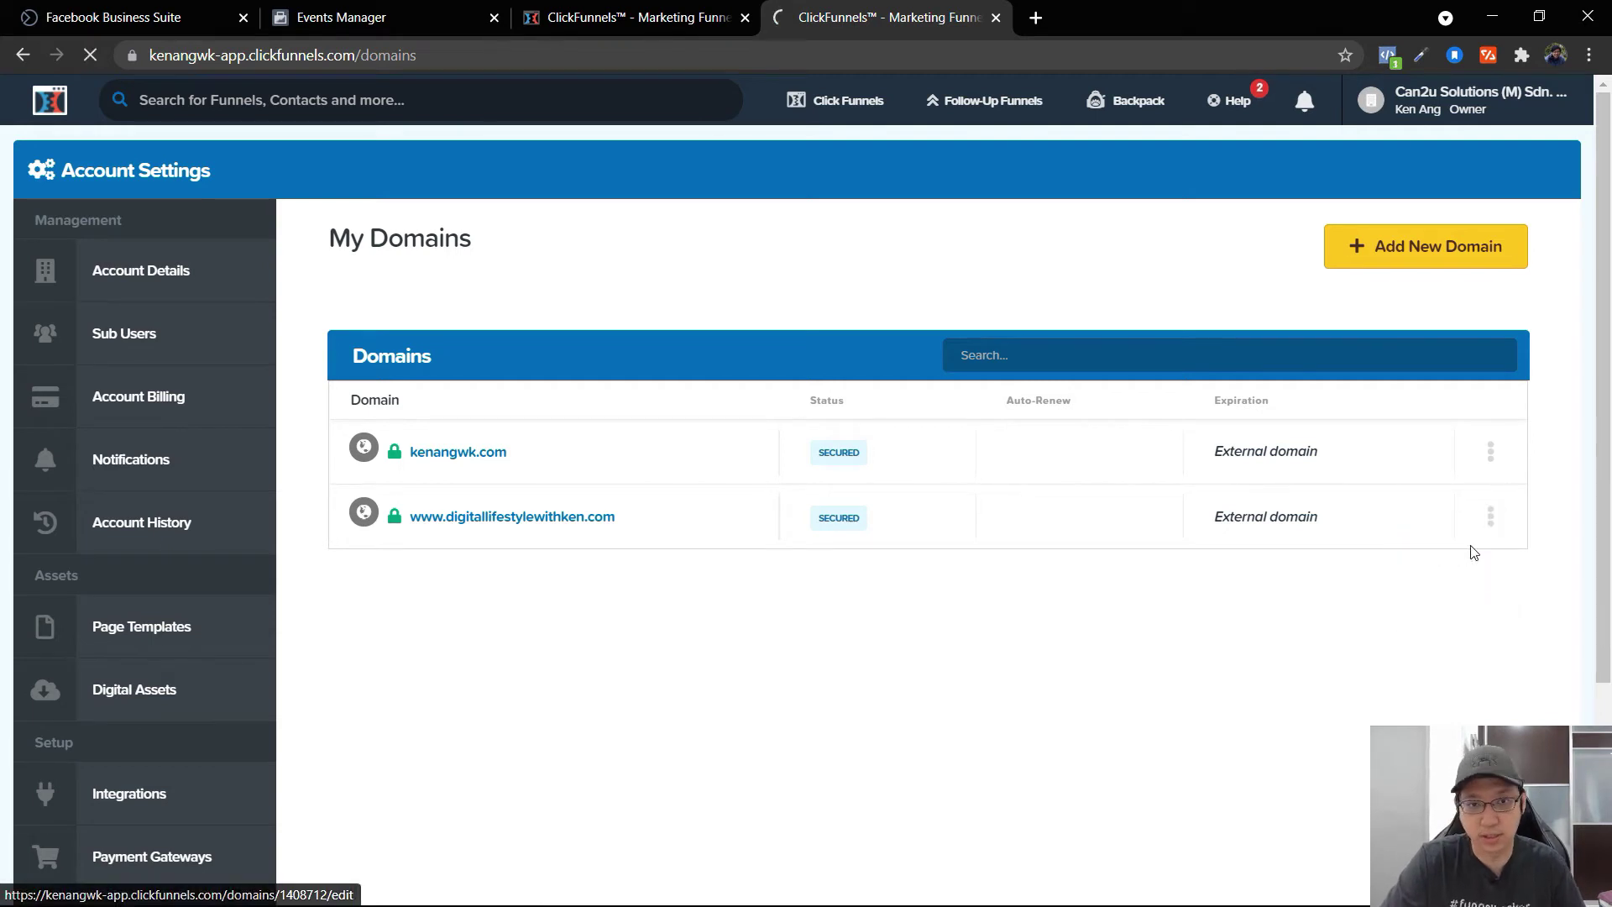
{"action": "scroll", "coordinate": [576, 479], "scroll_direction": "down", "scroll_amount": 1}
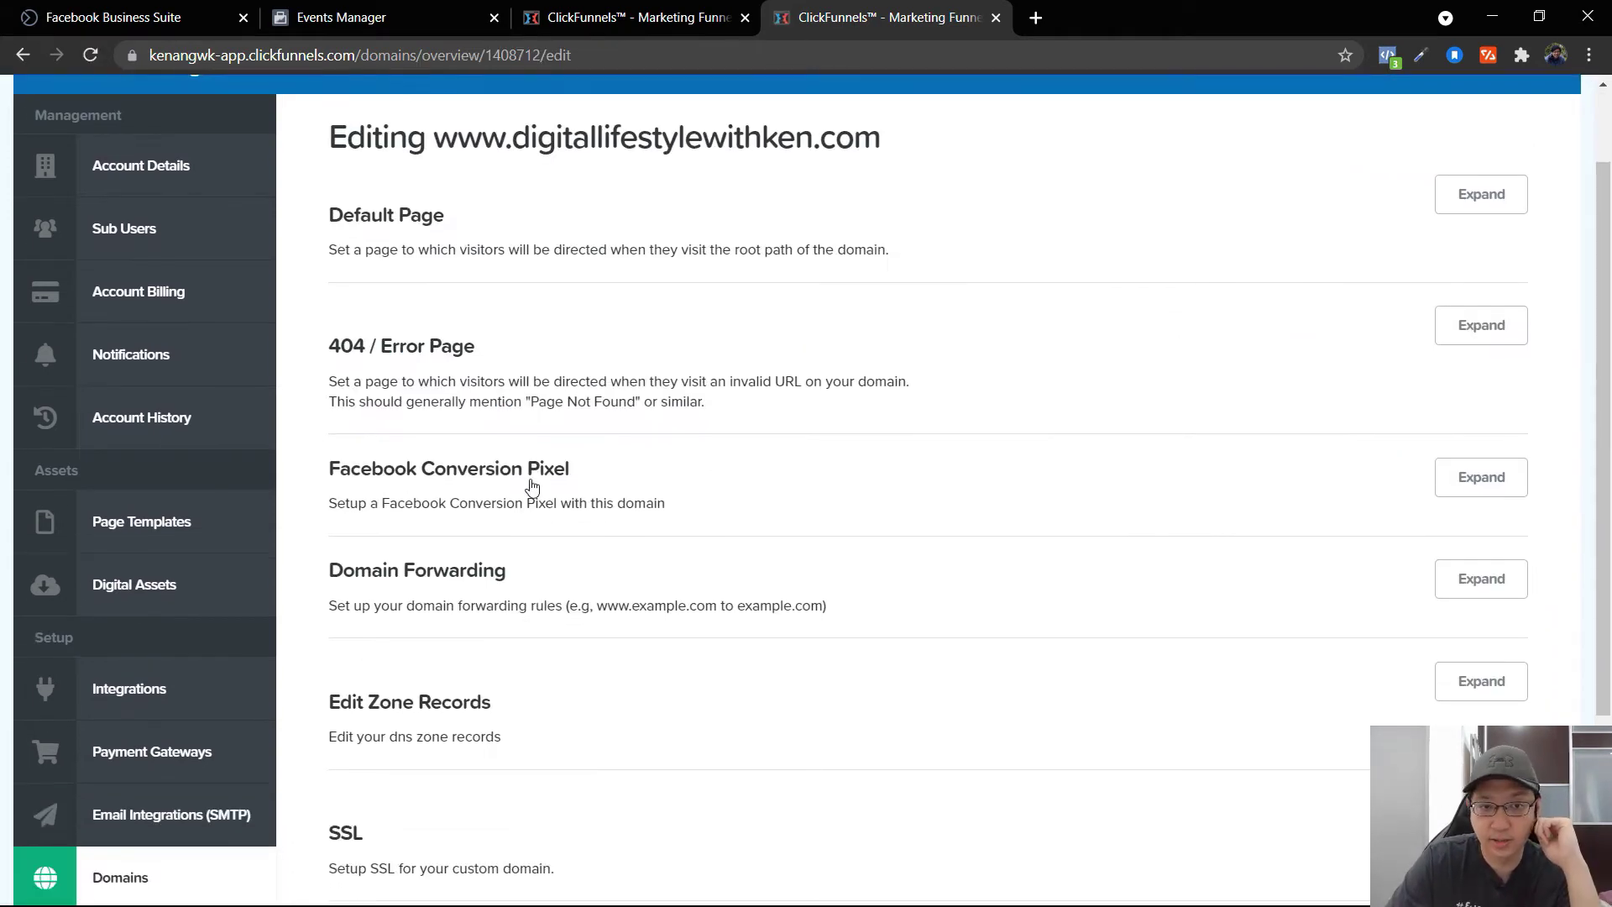
Step: Start adding a Facebook Conversion Pixel to the domain
{"action": "left_click_drag", "start_coordinate": [339, 468], "coordinate": [649, 492]}
{"action": "left_click", "coordinate": [647, 492]}
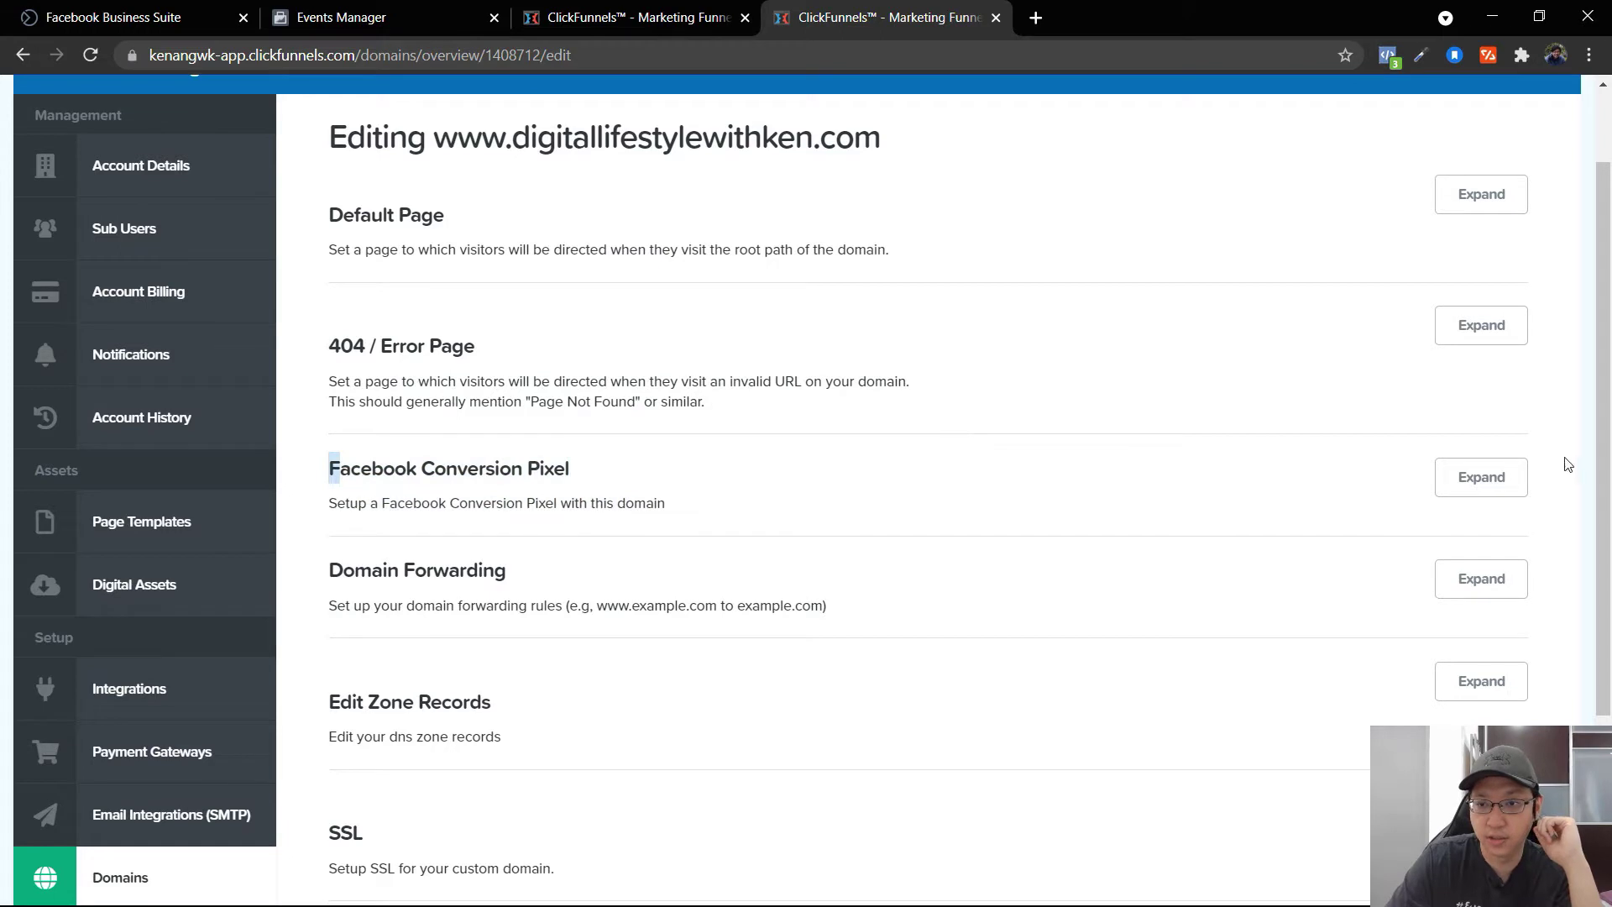
{"action": "left_click", "coordinate": [1477, 488]}
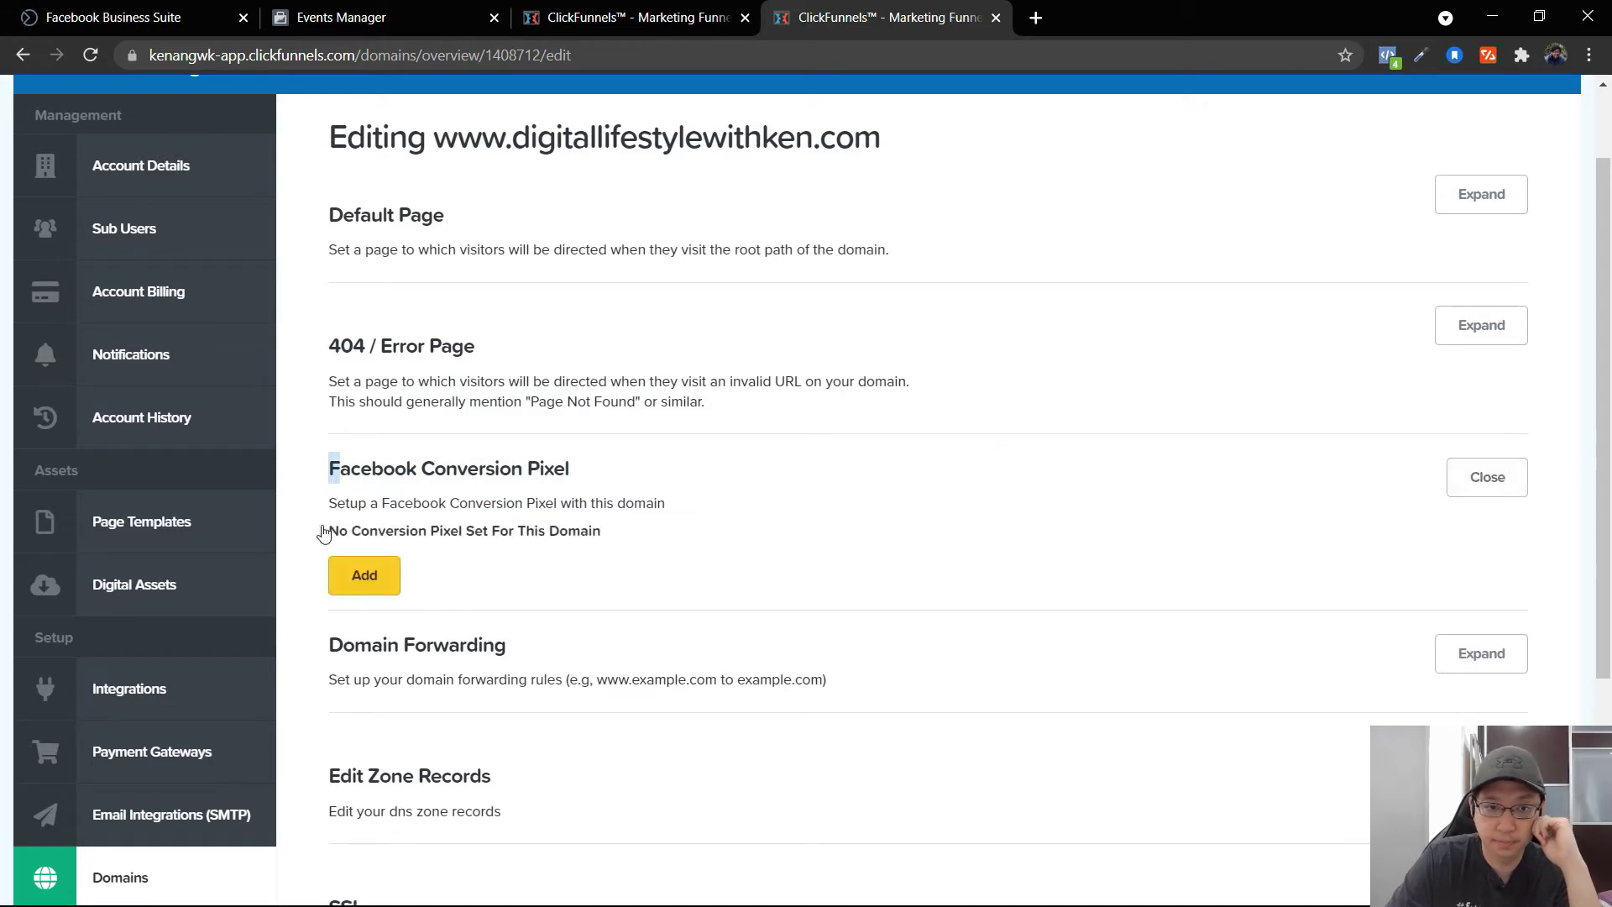
{"action": "left_click", "coordinate": [365, 575]}
{"action": "scroll", "coordinate": [592, 487], "scroll_direction": "down", "scroll_amount": 3}
Step: Set the conversion pixel's integration to Facebook Can and look through the pixels it offers
{"action": "left_click", "coordinate": [461, 370]}
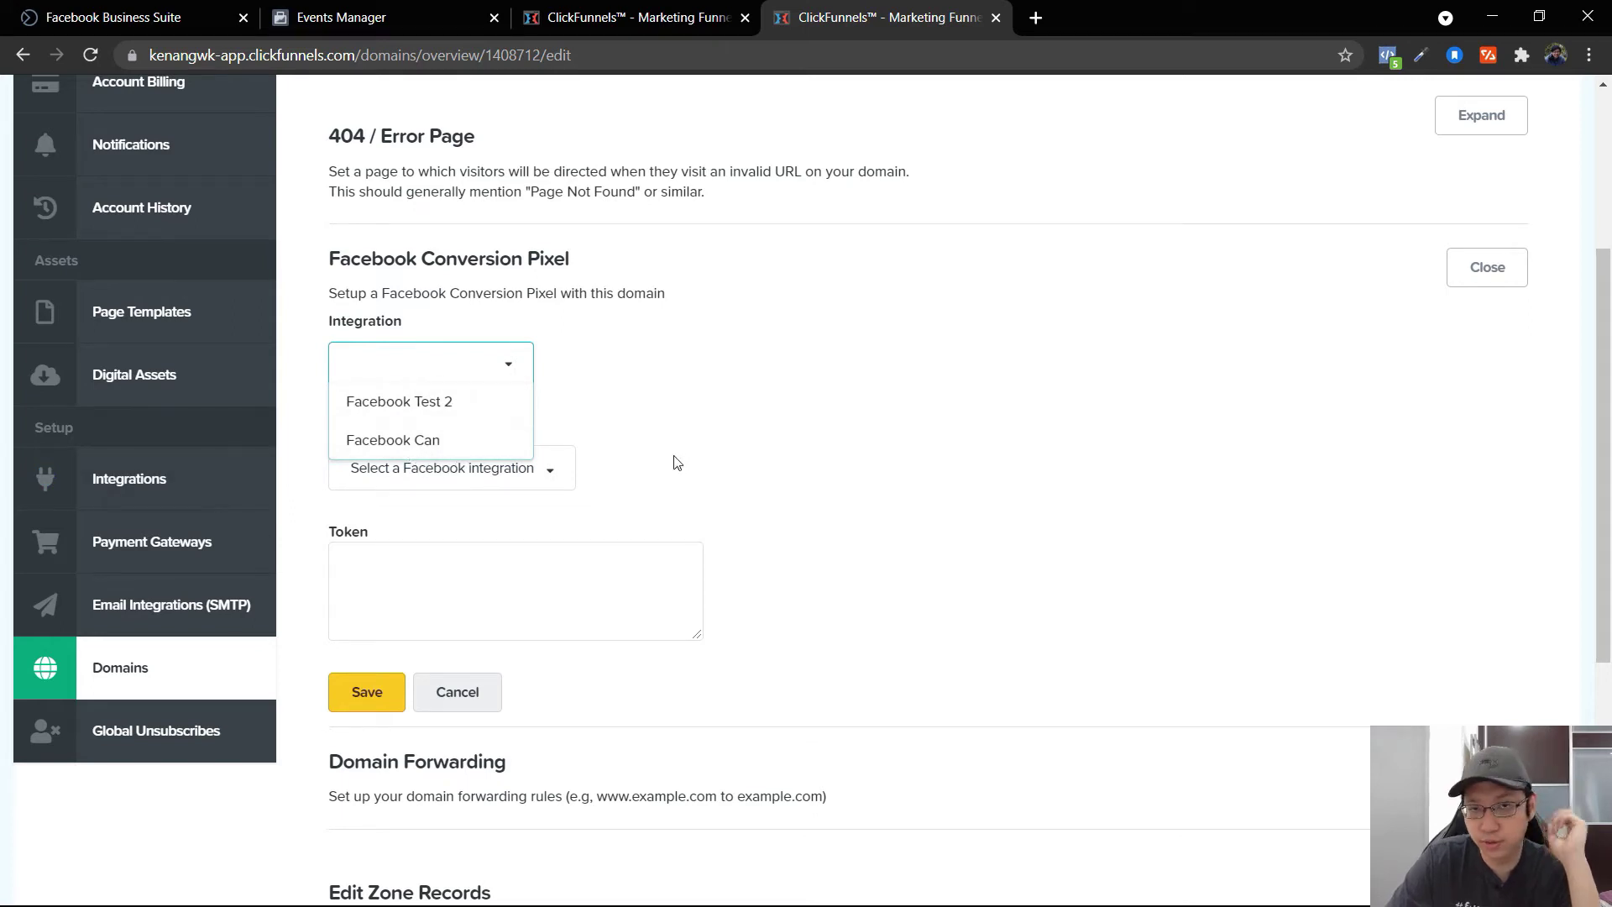
{"action": "left_click", "coordinate": [726, 403]}
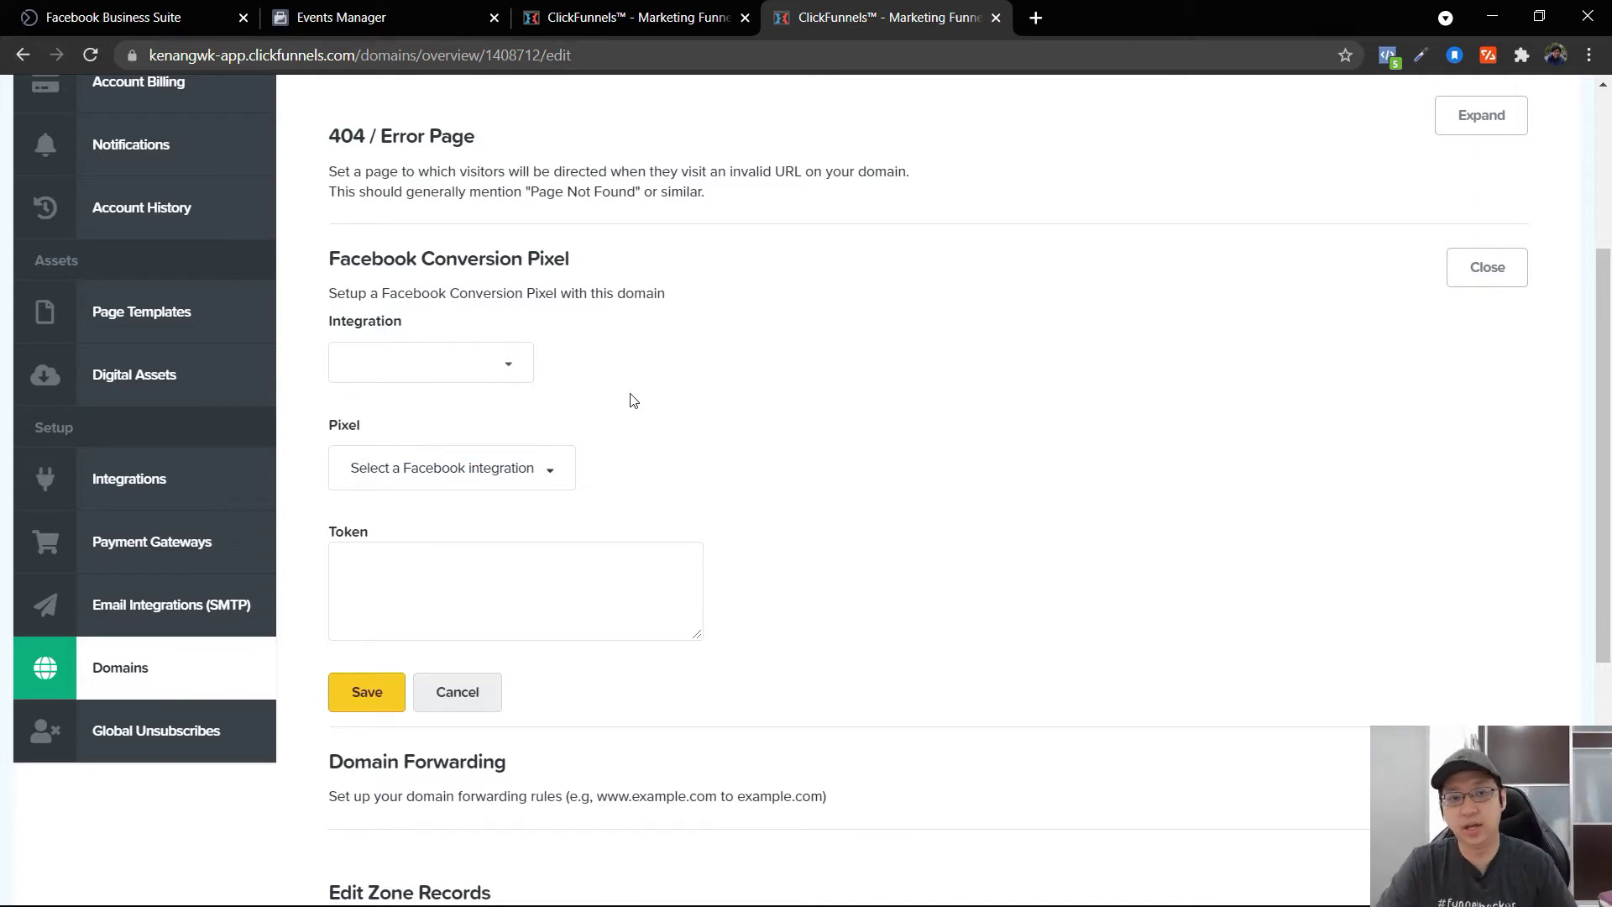
{"action": "left_click", "coordinate": [456, 363]}
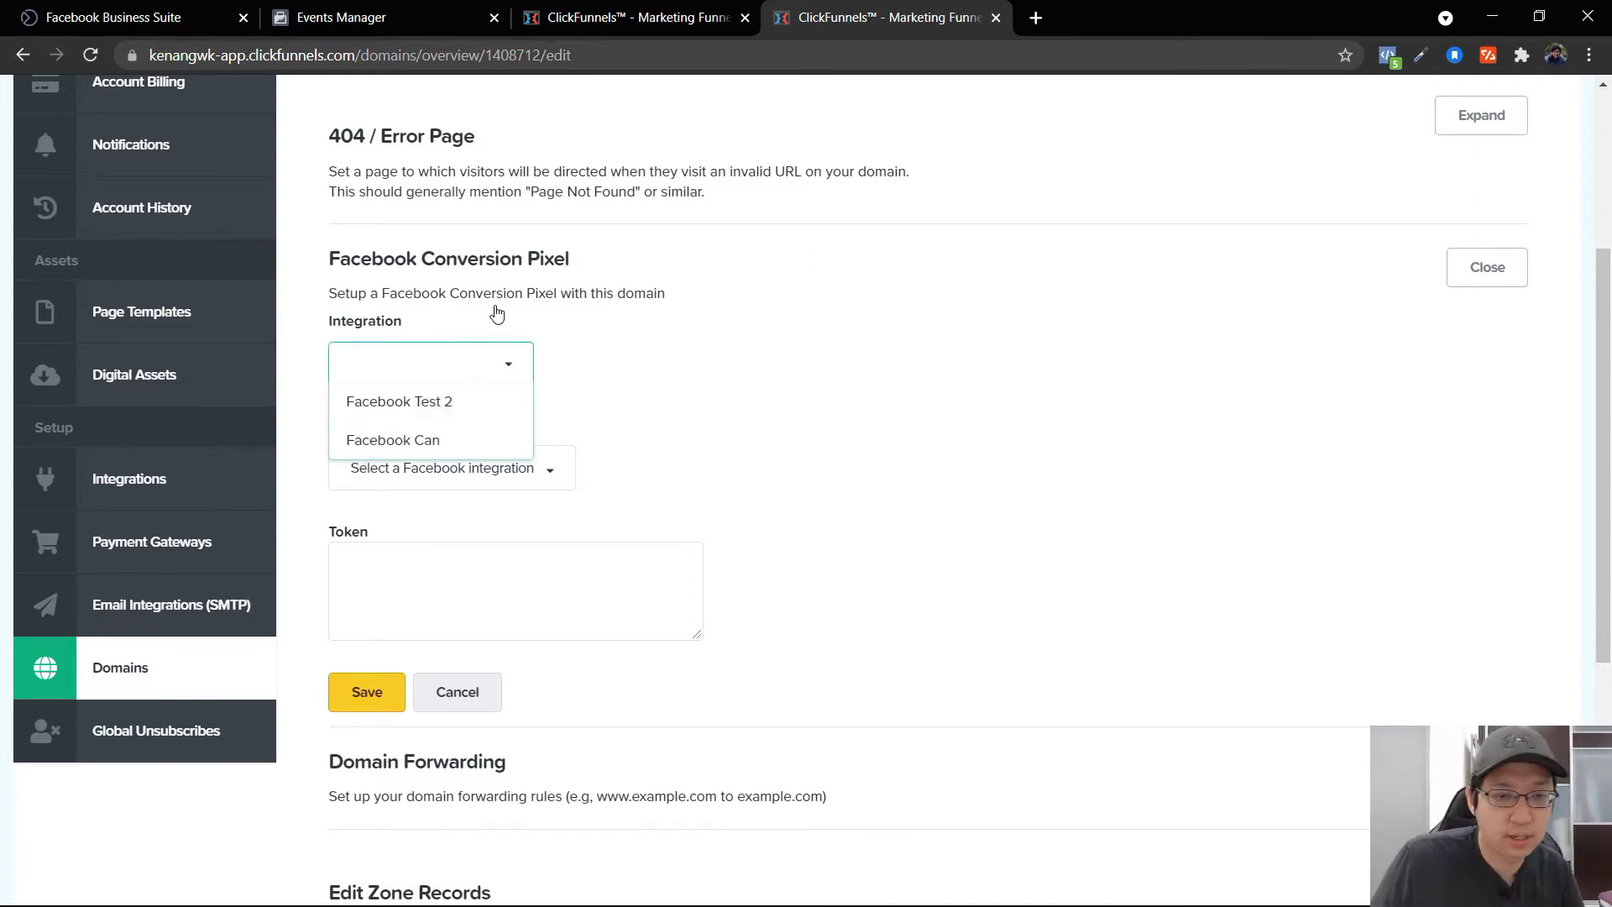
{"action": "left_click", "coordinate": [442, 439]}
{"action": "left_click", "coordinate": [445, 458]}
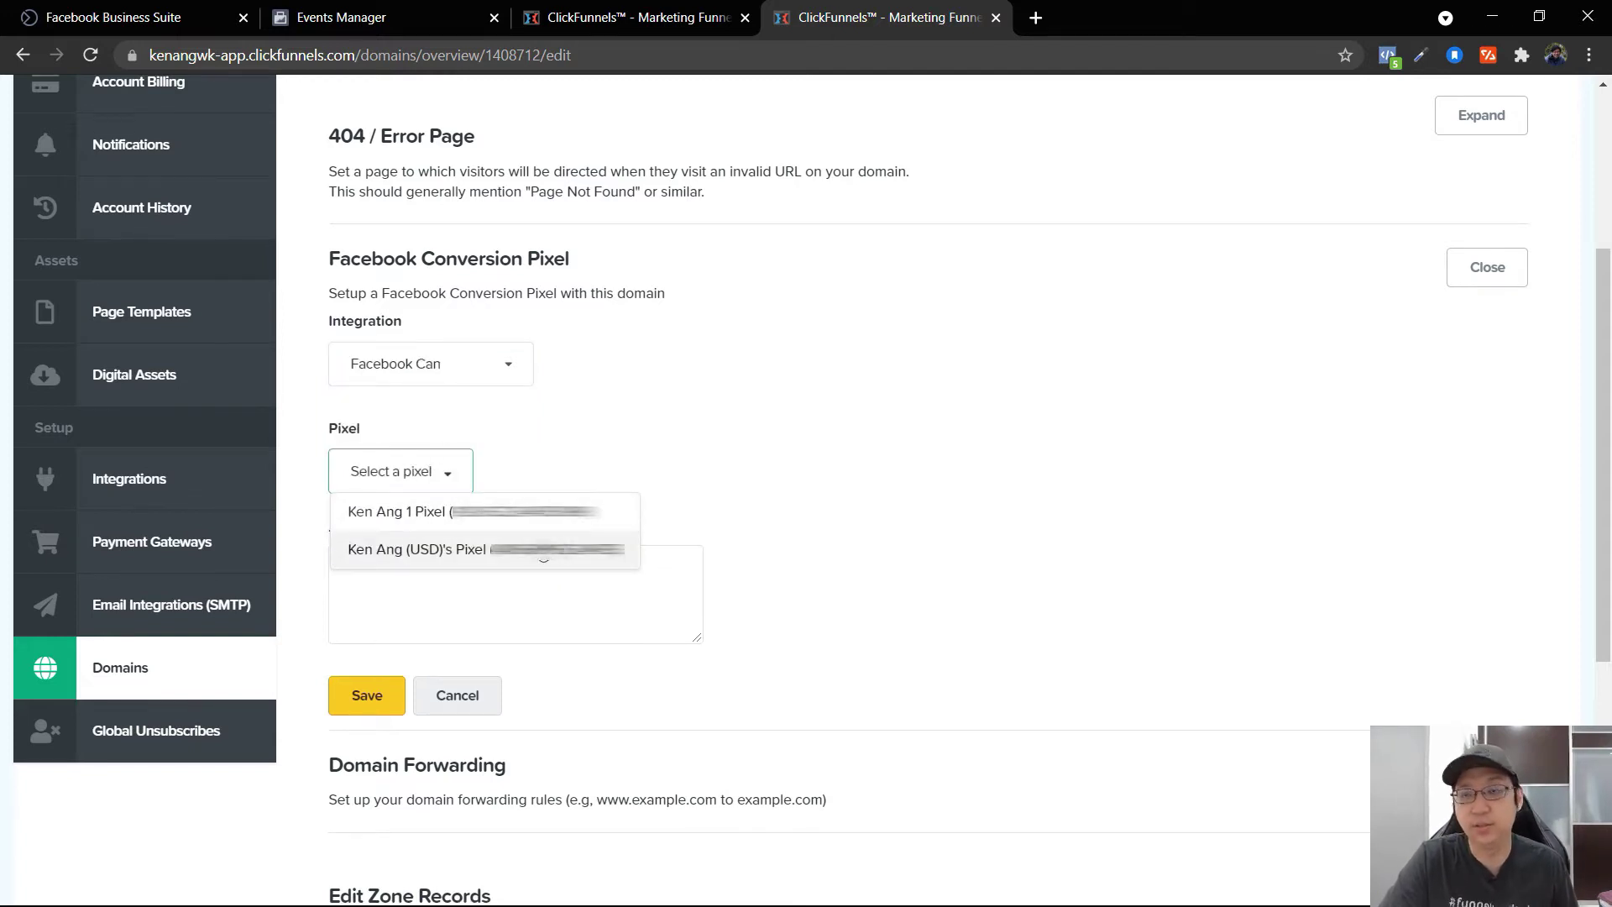
{"action": "left_click", "coordinate": [799, 443]}
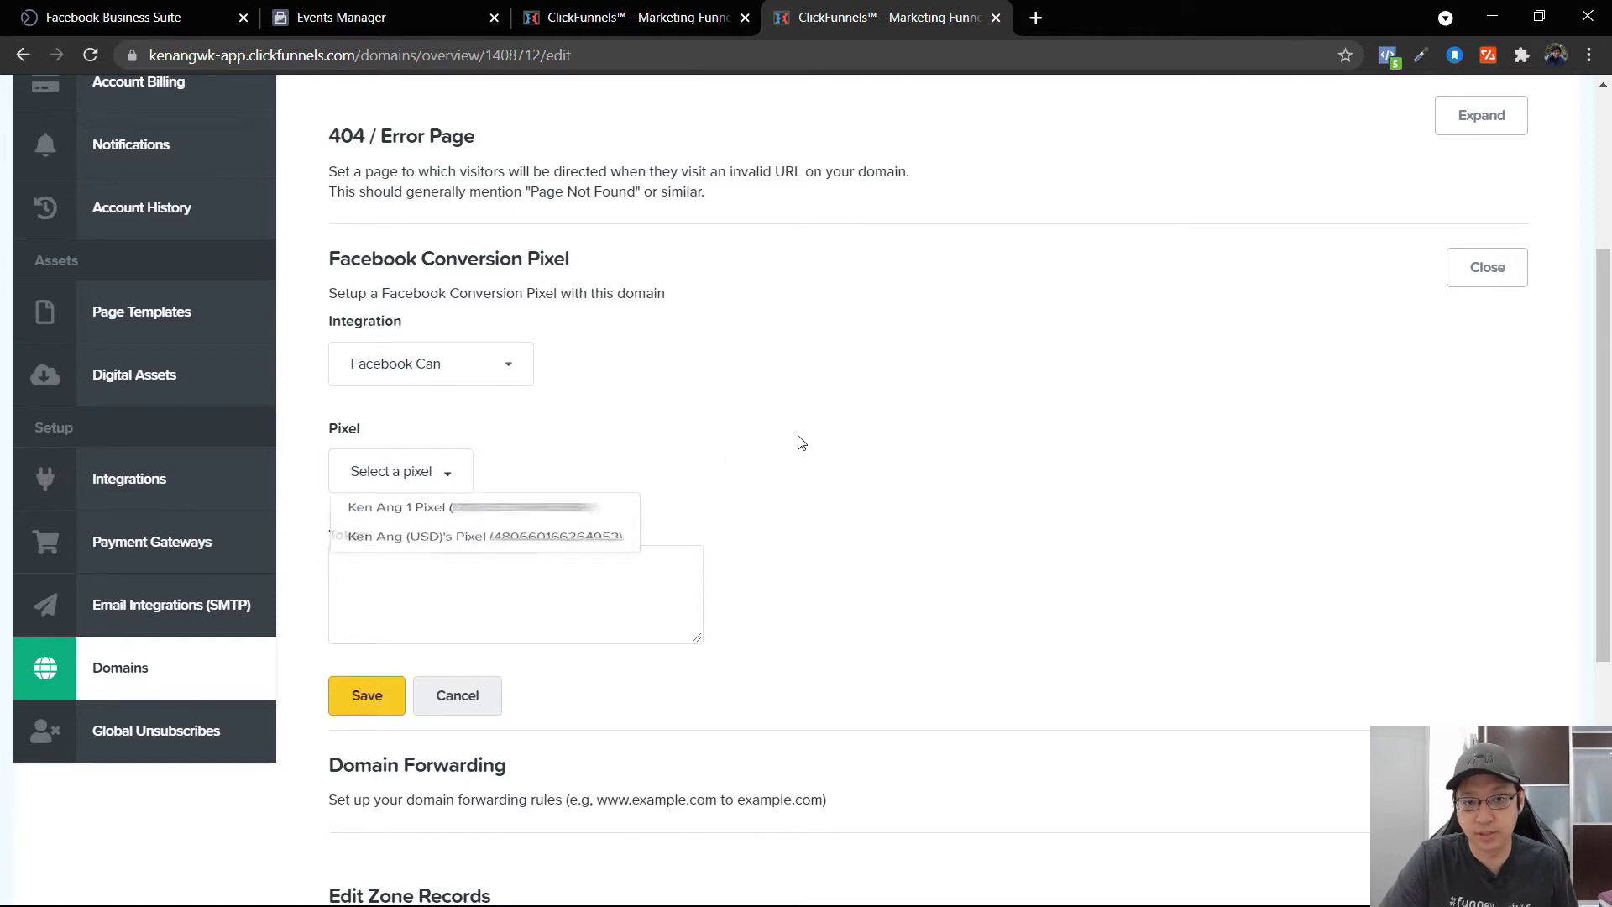
Step: Switch the conversion pixel's integration to Facebook Test 2 and look through the pixels it offers
{"action": "left_click", "coordinate": [476, 370]}
{"action": "left_click", "coordinate": [460, 408]}
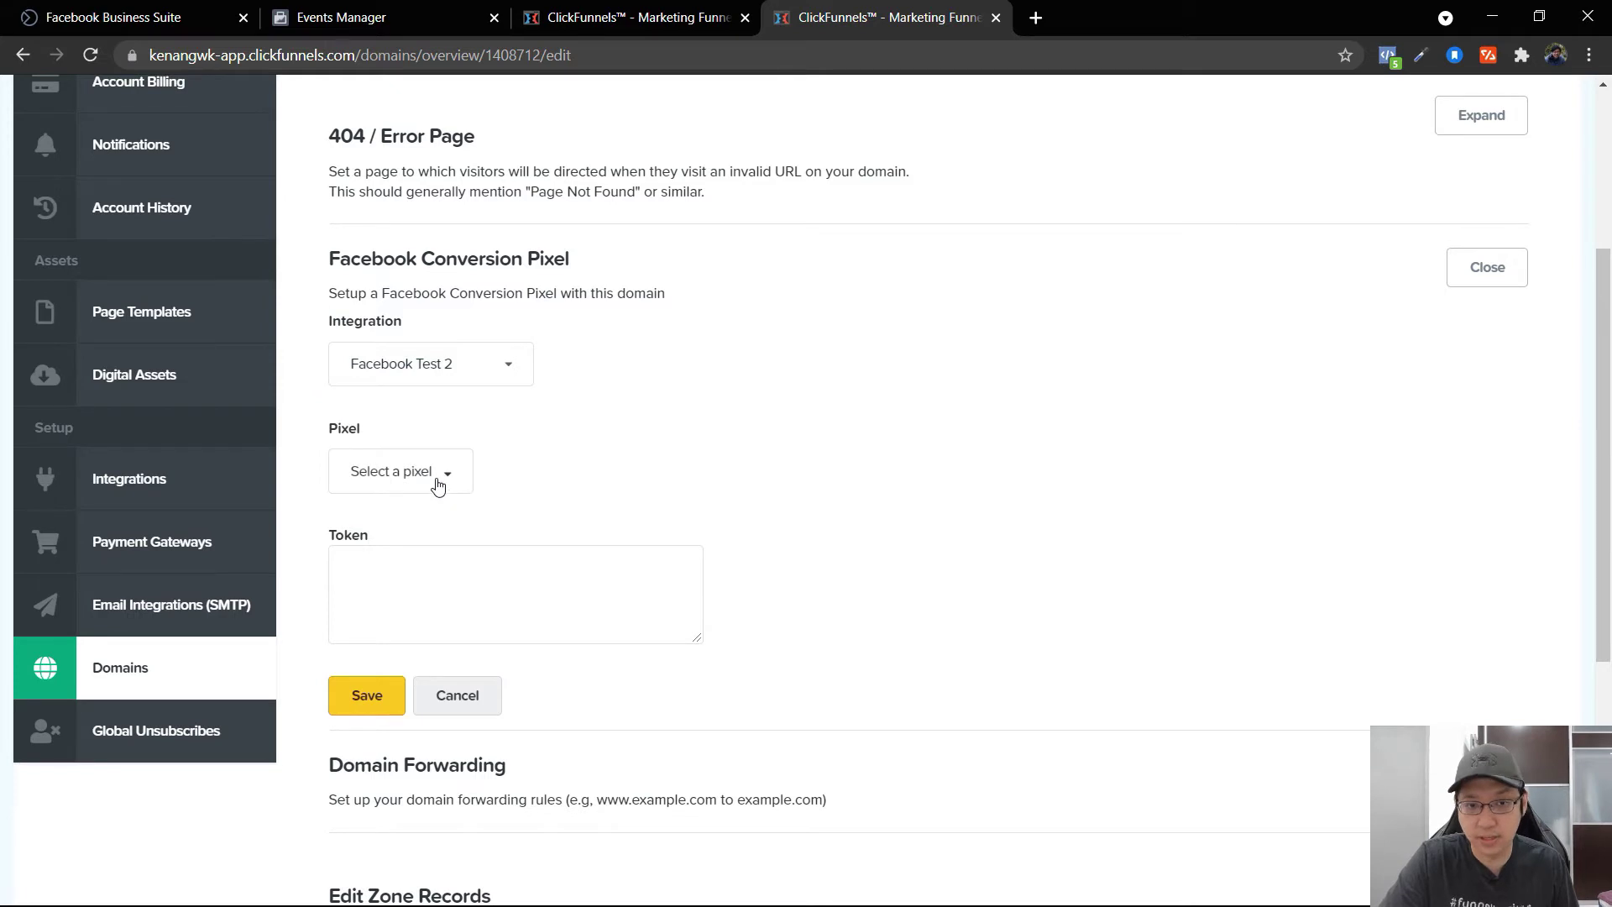
{"action": "left_click", "coordinate": [432, 481]}
{"action": "scroll", "coordinate": [568, 669], "scroll_direction": "down", "scroll_amount": 8}
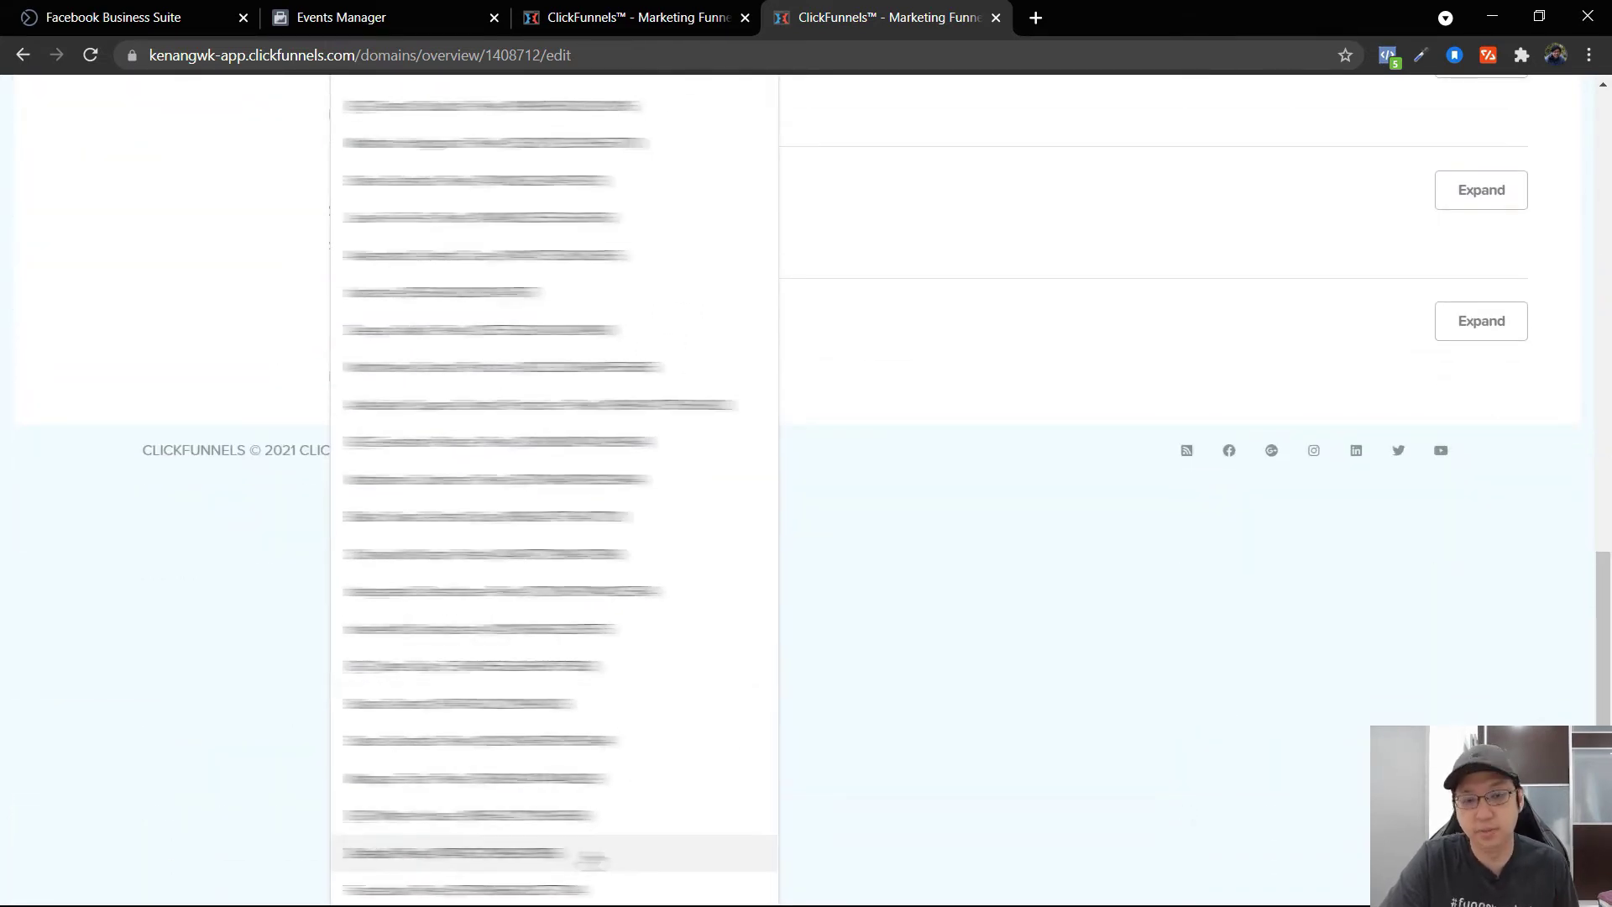
{"action": "scroll", "coordinate": [621, 727], "scroll_direction": "up", "scroll_amount": 8}
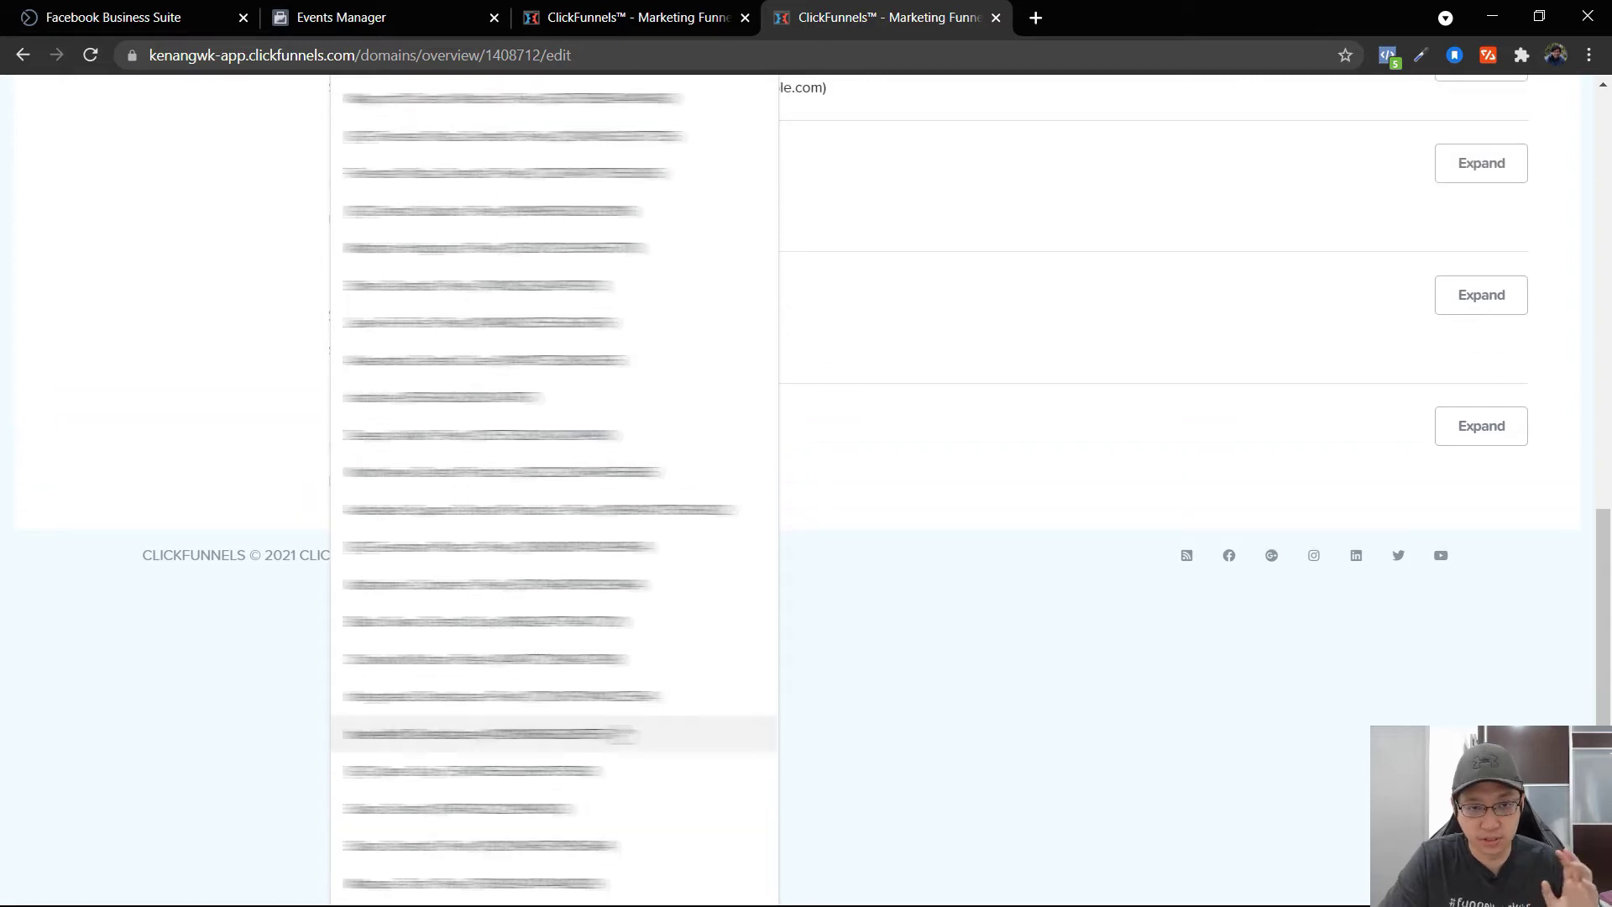
{"action": "scroll", "coordinate": [621, 735], "scroll_direction": "down", "scroll_amount": 3}
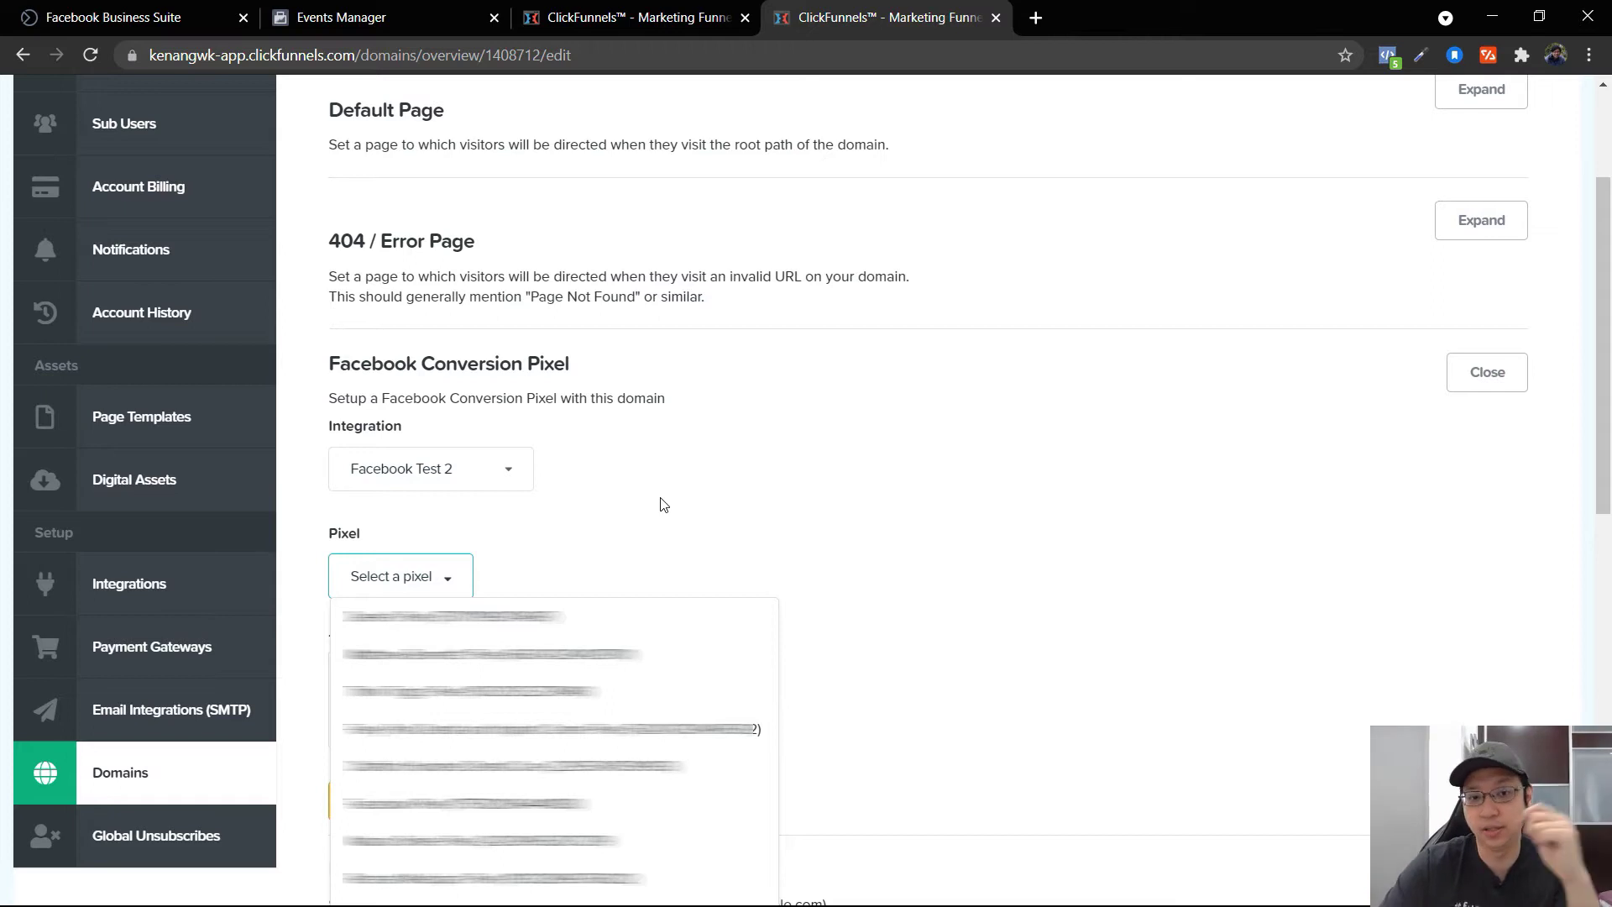
{"action": "left_click", "coordinate": [666, 504]}
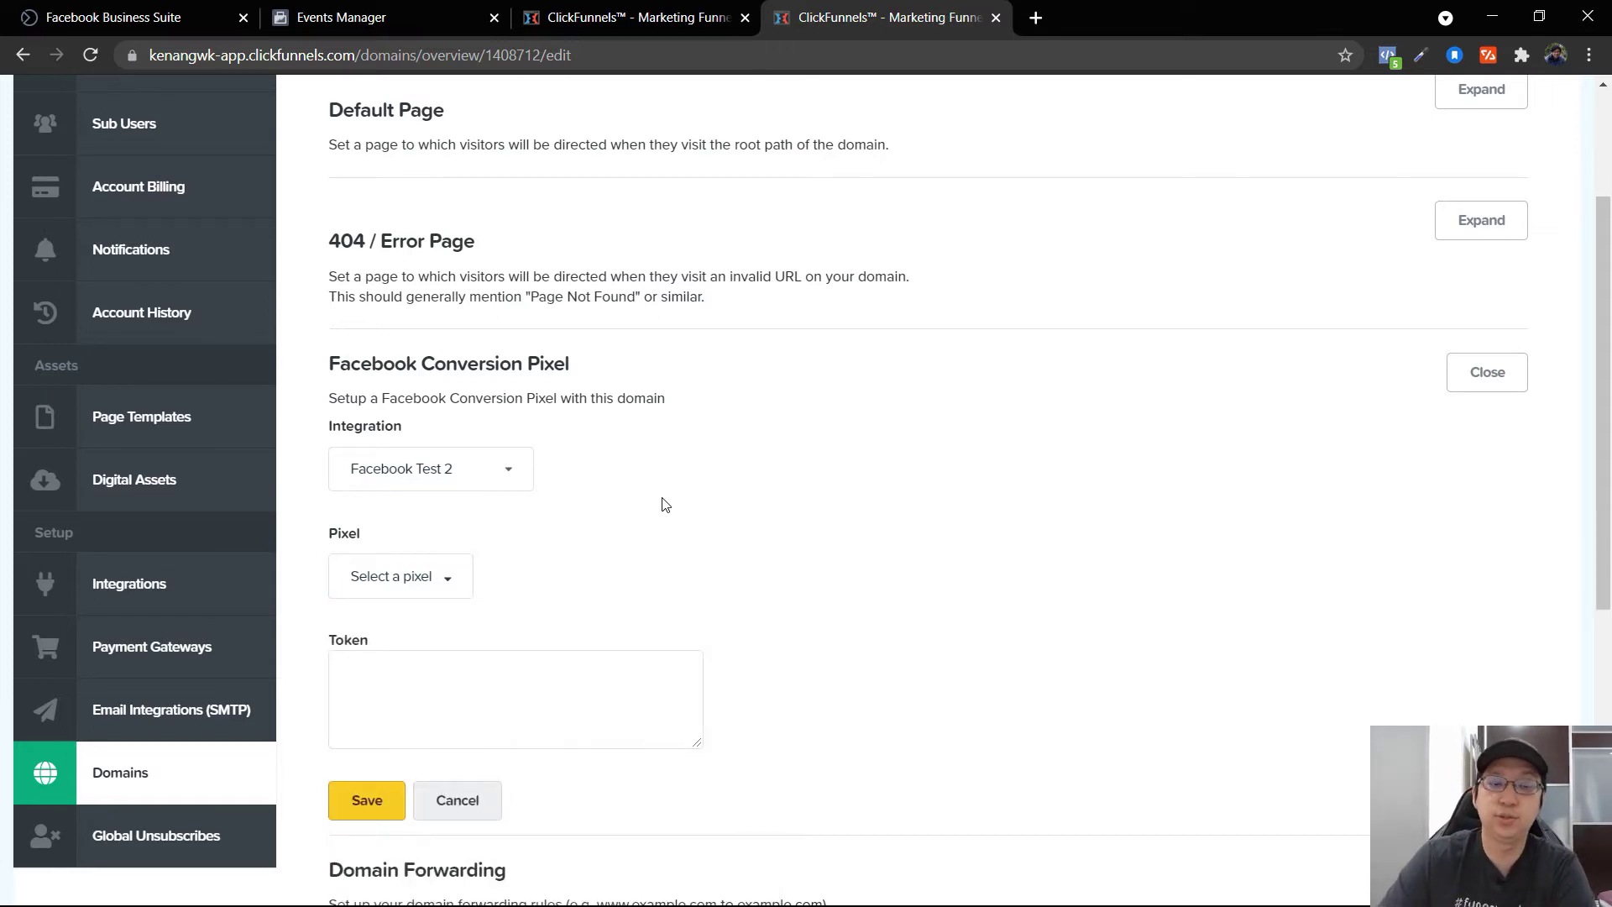
Step: Set the conversion pixel's integration to Facebook Can and choose the first pixel it offers
{"action": "left_click", "coordinate": [446, 471]}
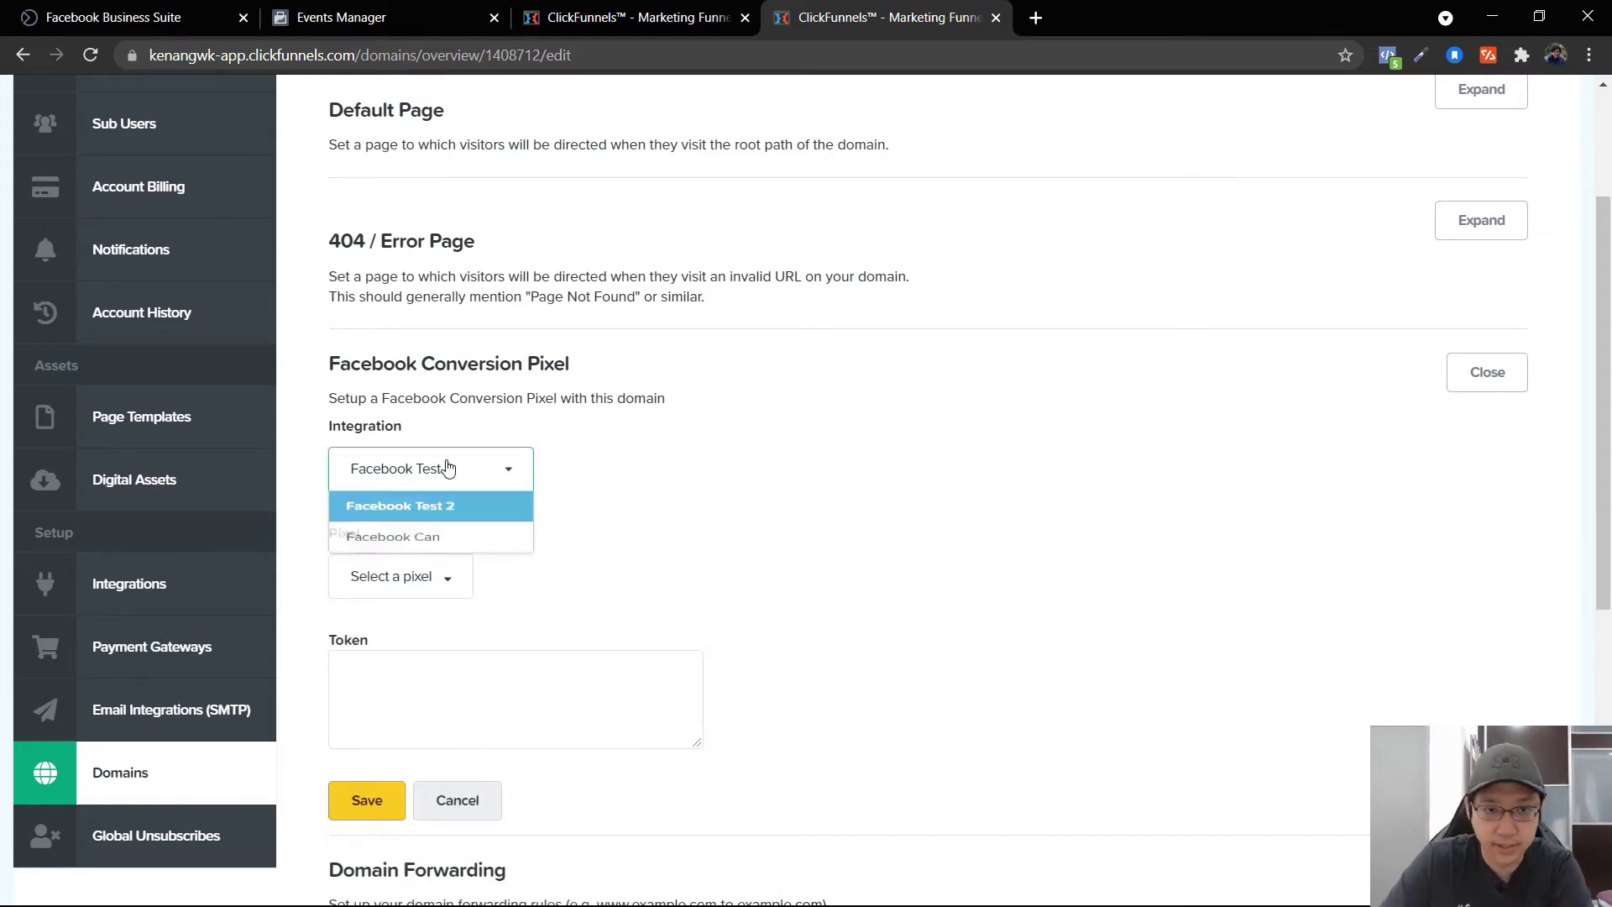
{"action": "left_click", "coordinate": [439, 551]}
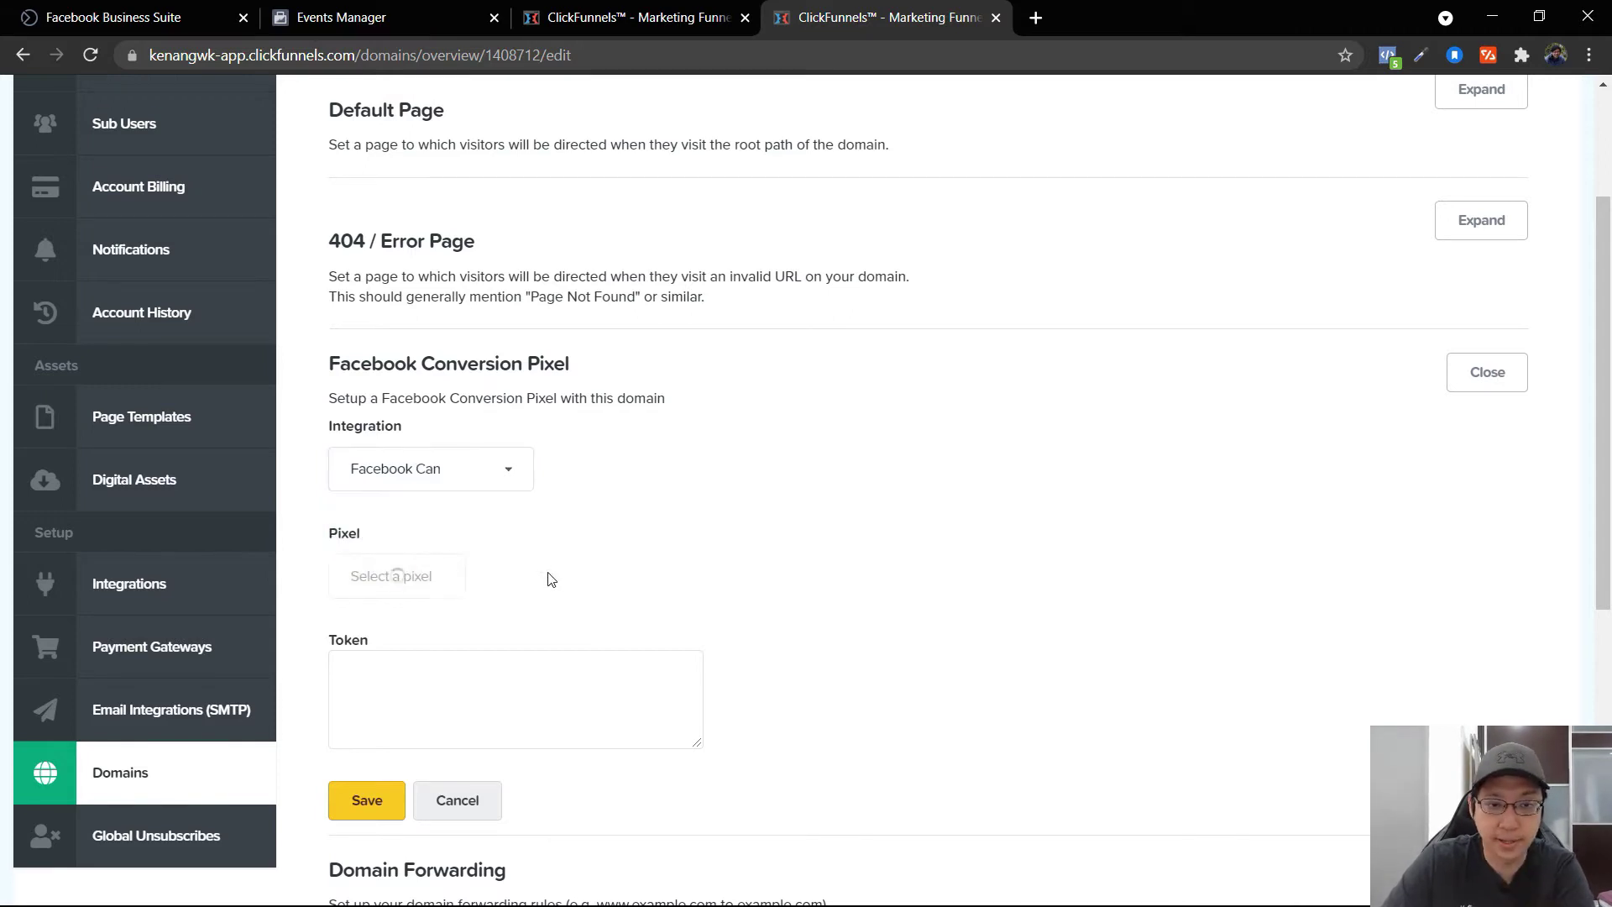
{"action": "left_click", "coordinate": [447, 588]}
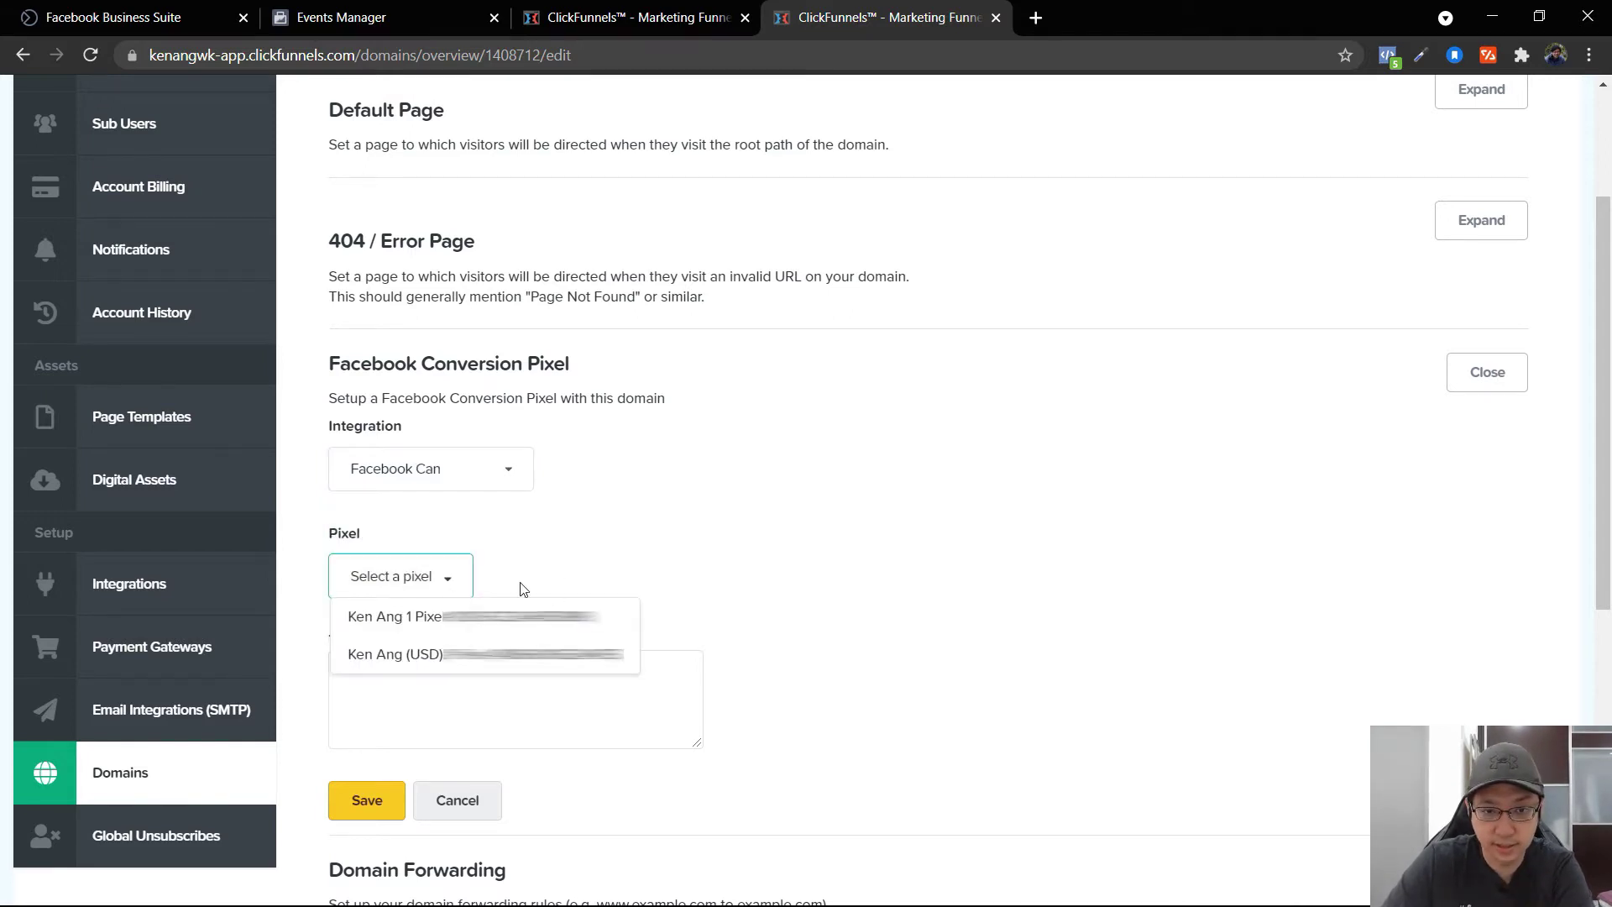
{"action": "left_click", "coordinate": [406, 626]}
Step: Paste the Facebook access token for the chosen pixel and save the conversion pixel setup
{"action": "left_click", "coordinate": [475, 724]}
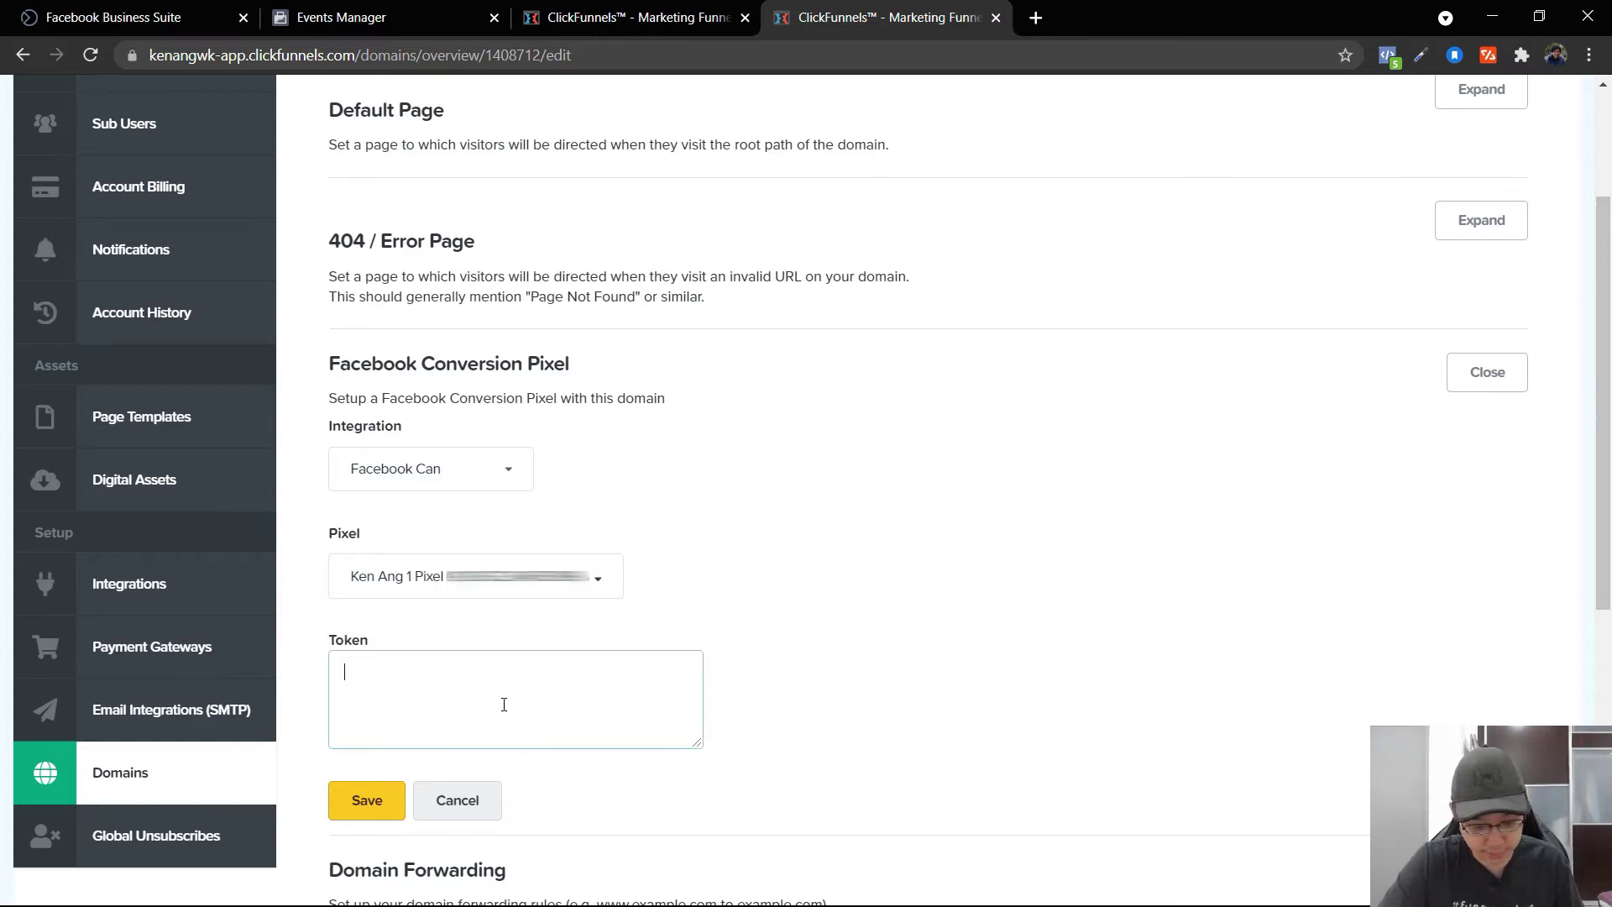
{"action": "key", "text": "ctrl+v"}
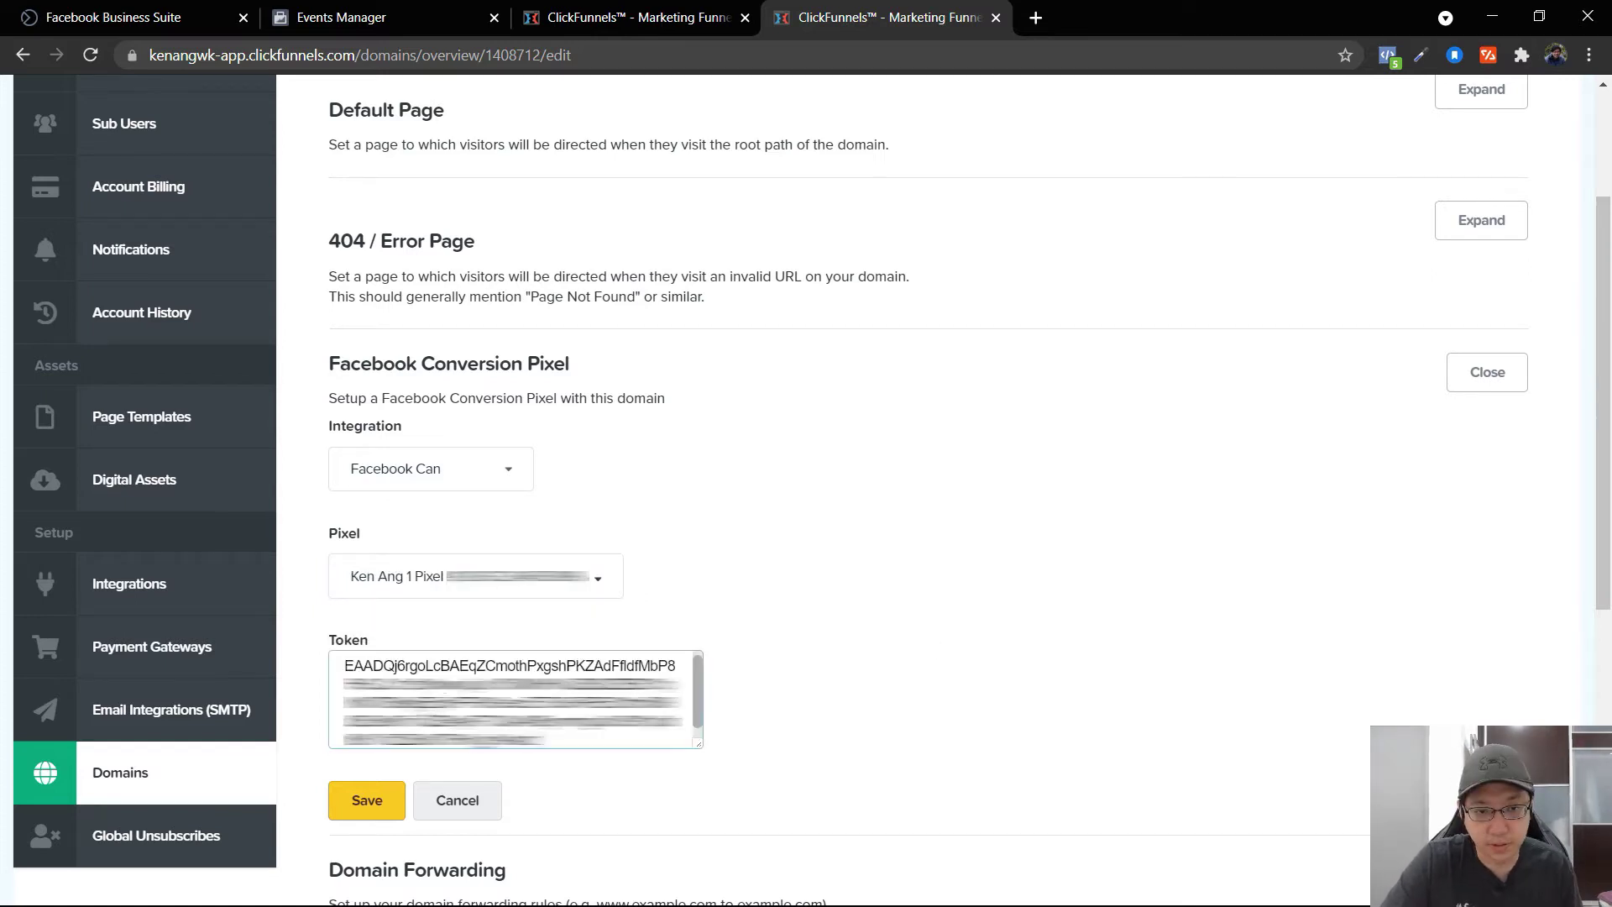
{"action": "left_click", "coordinate": [361, 806]}
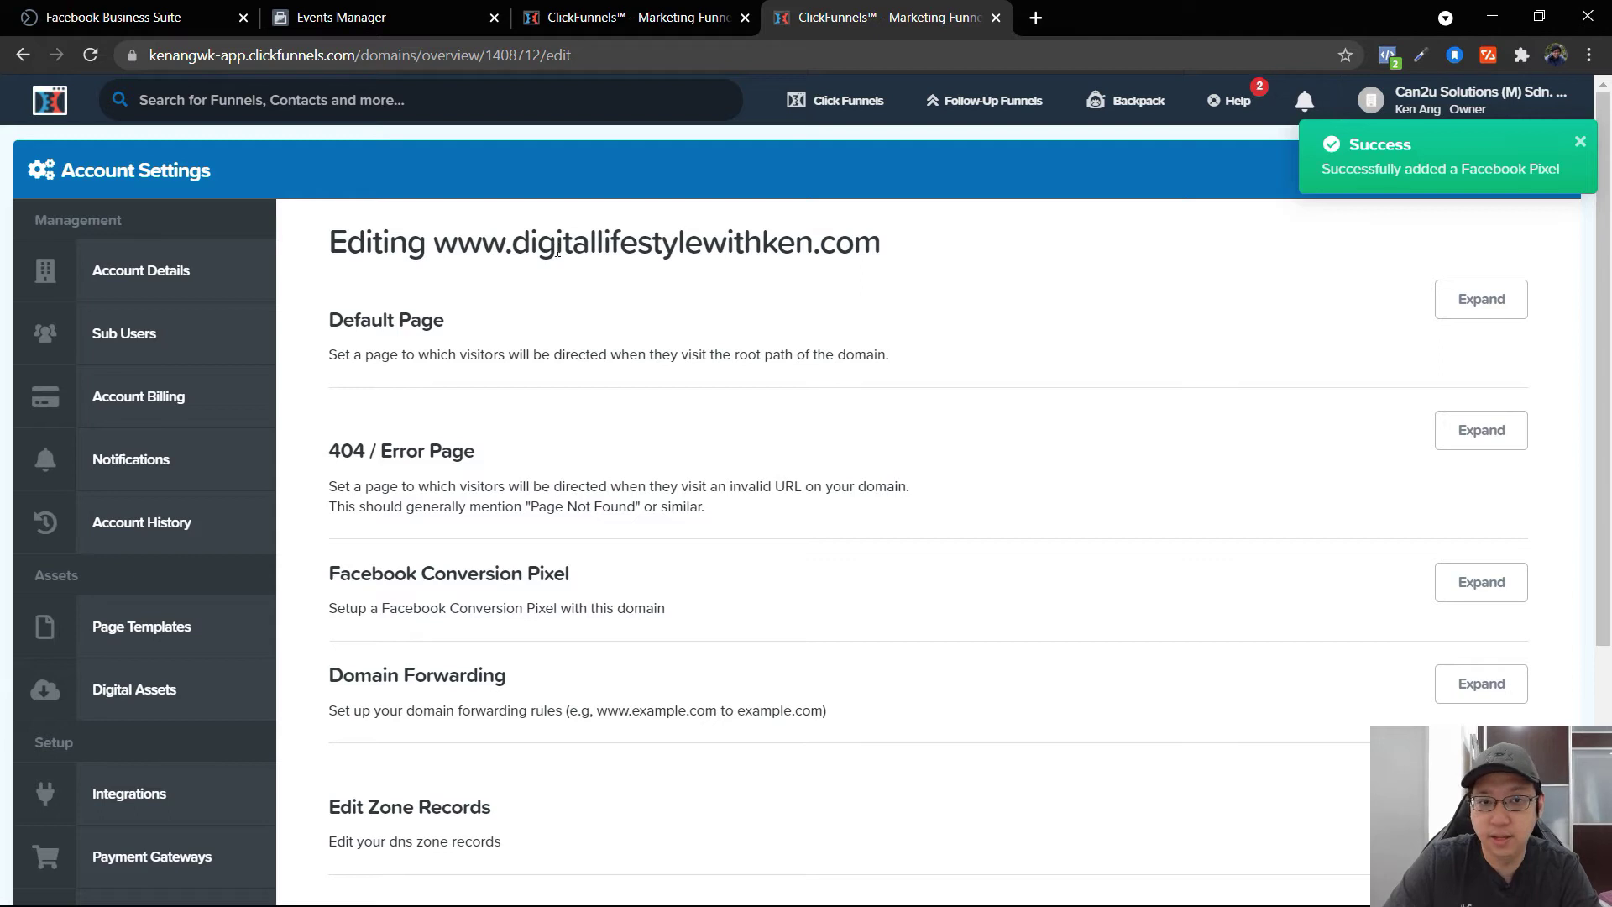
{"action": "left_click_drag", "start_coordinate": [437, 244], "coordinate": [891, 236]}
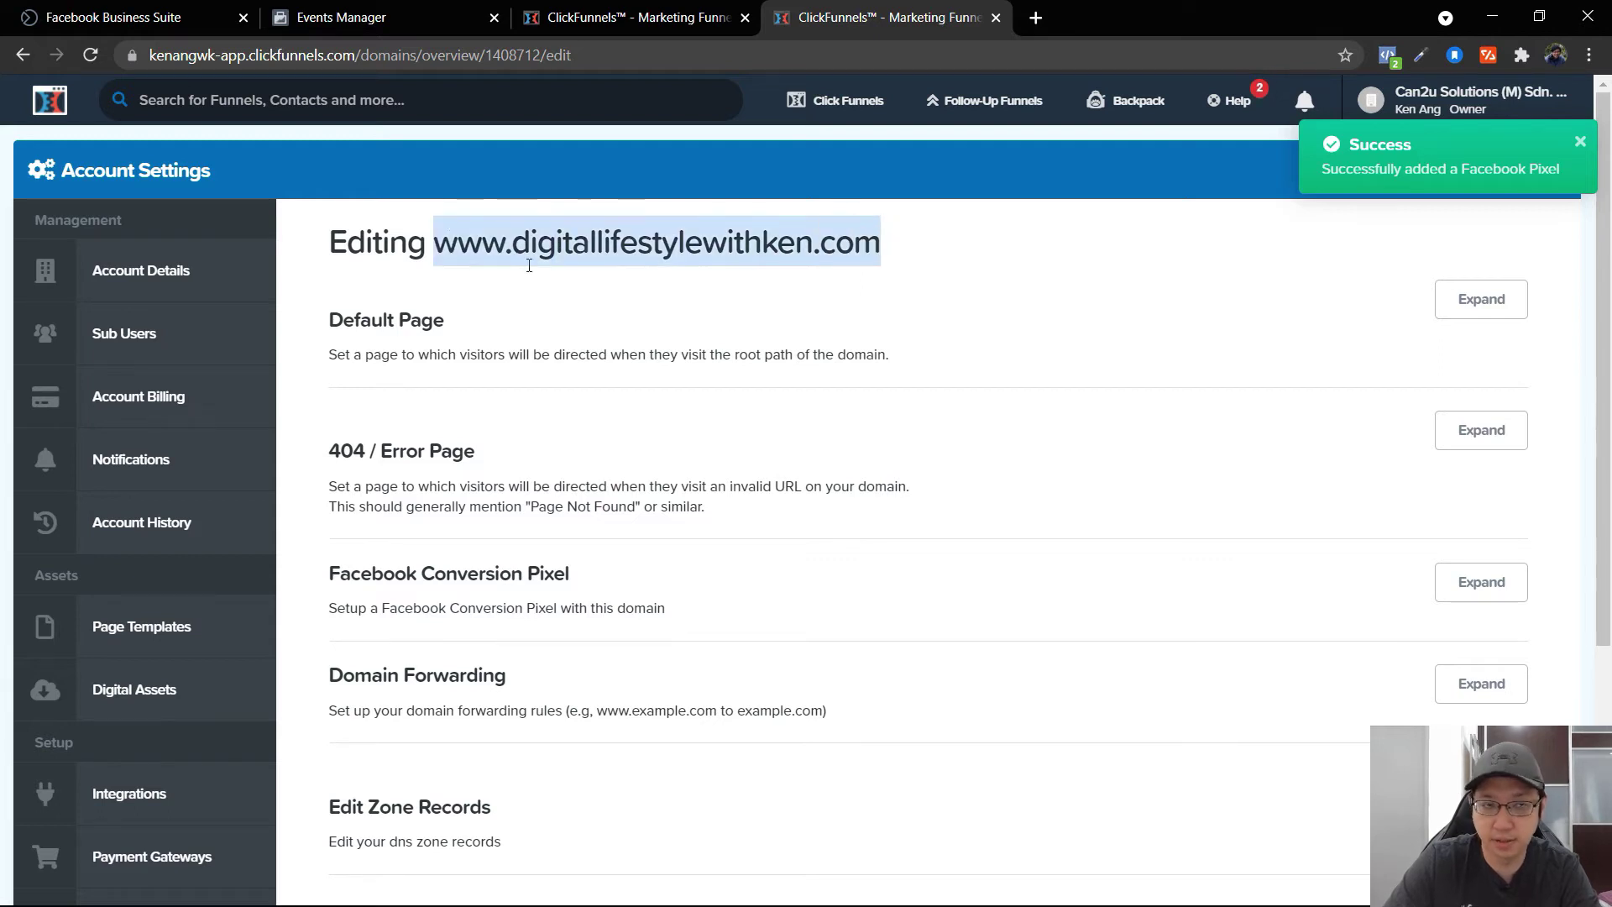
{"action": "left_click_drag", "start_coordinate": [456, 243], "coordinate": [854, 244]}
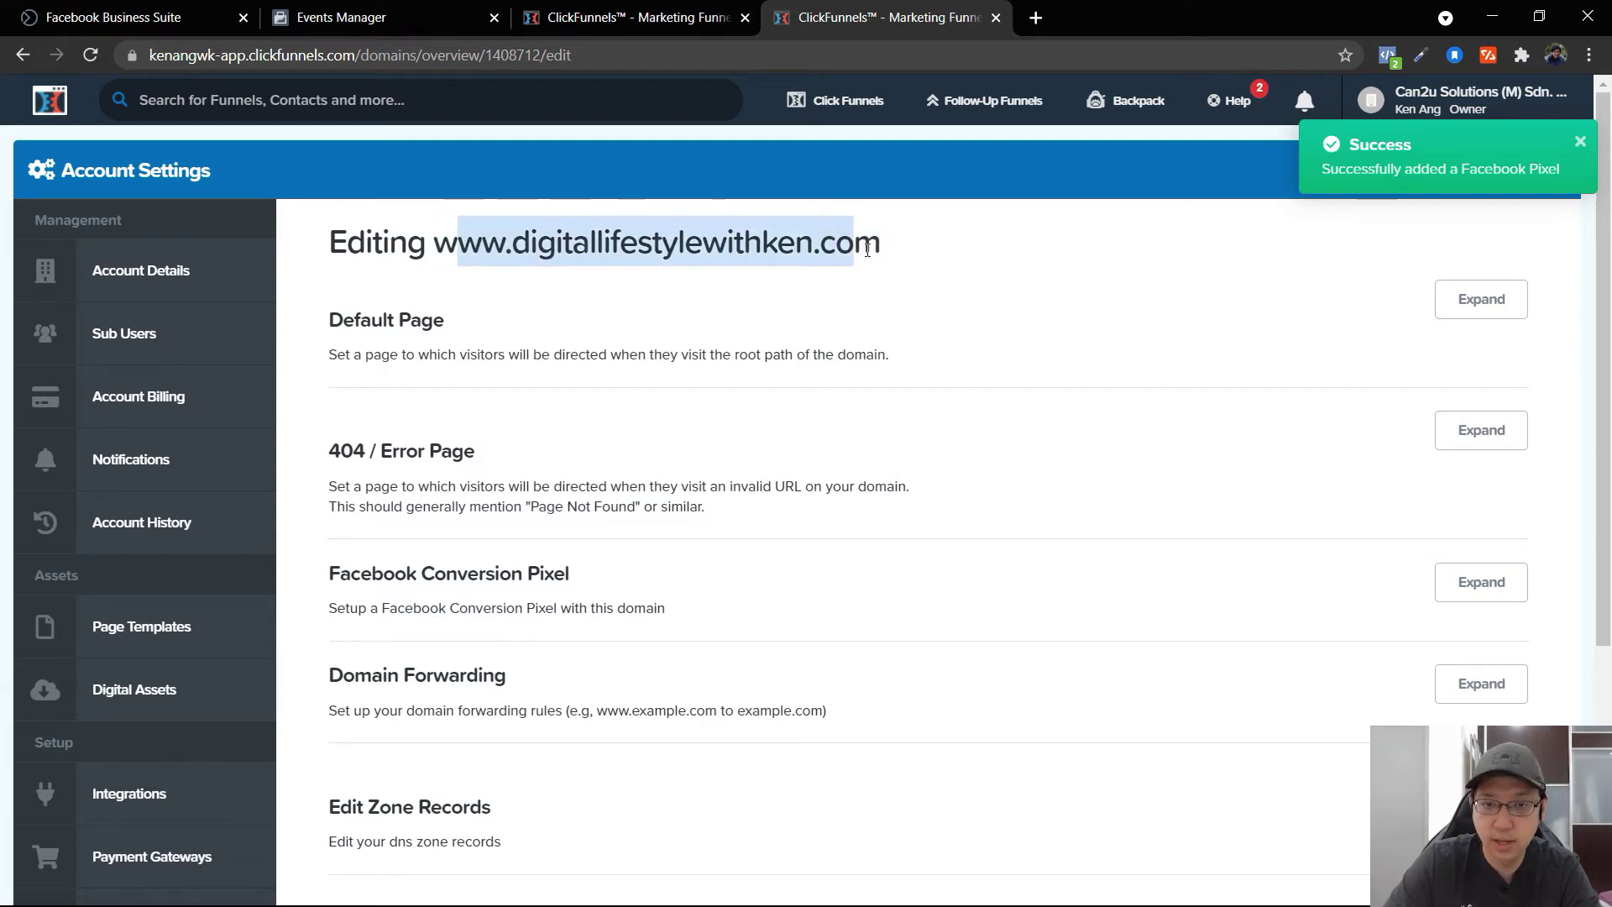
{"action": "left_click", "coordinate": [904, 252]}
Step: Open Test Funnel from the funnels list and launch its Optin page in a new browser tab
{"action": "left_click", "coordinate": [653, 6]}
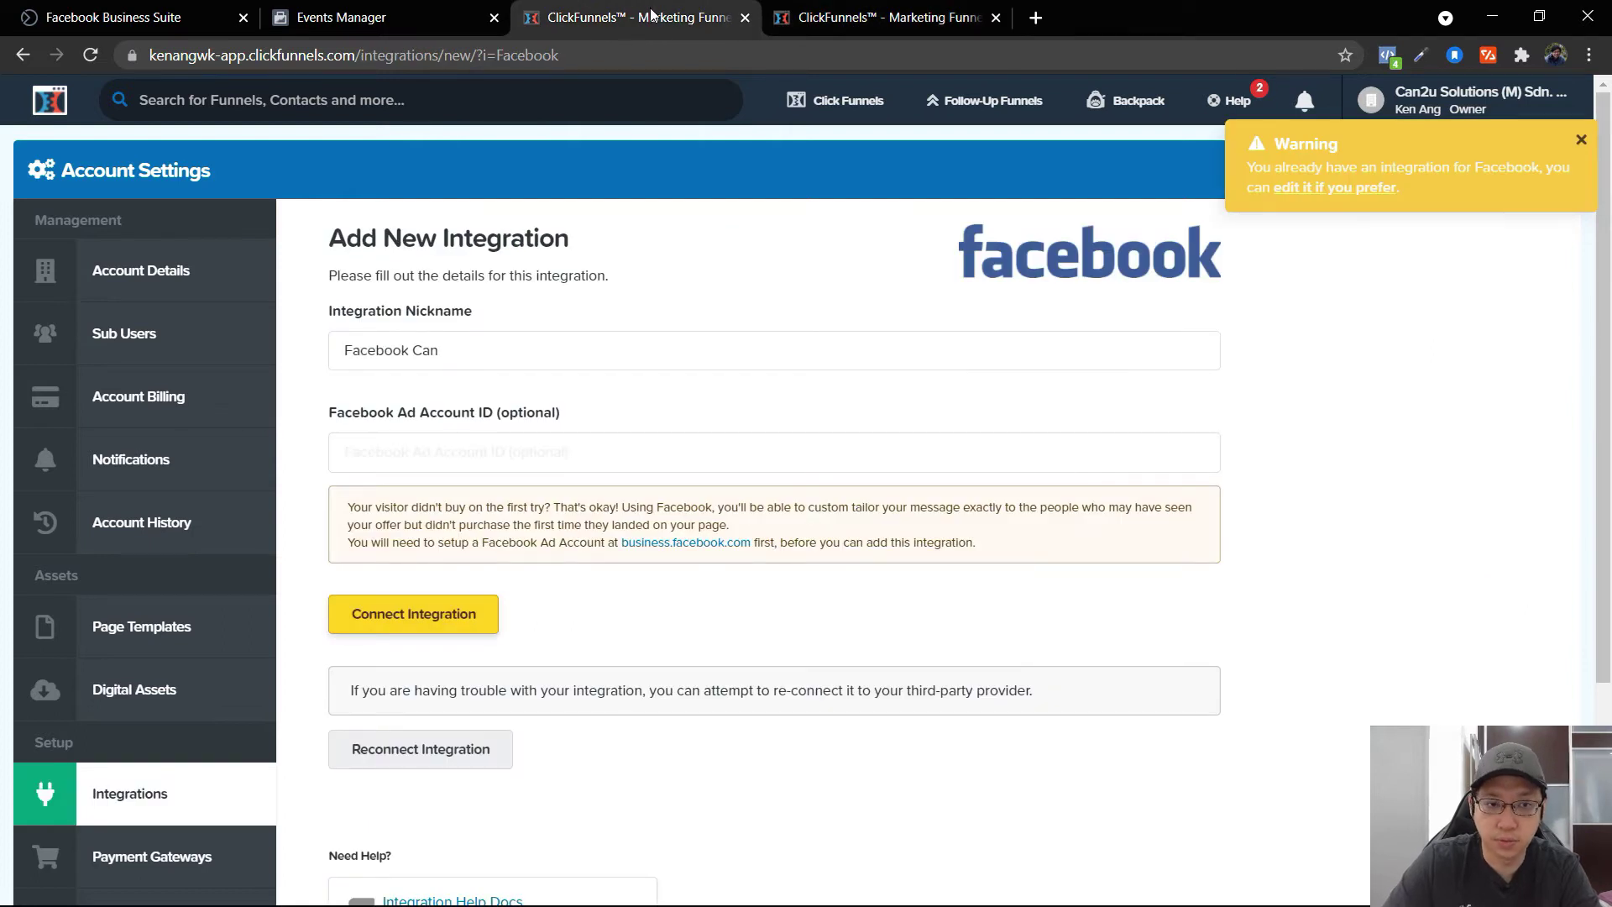
{"action": "mouse_move", "coordinate": [831, 100]}
{"action": "left_click", "coordinate": [835, 147]}
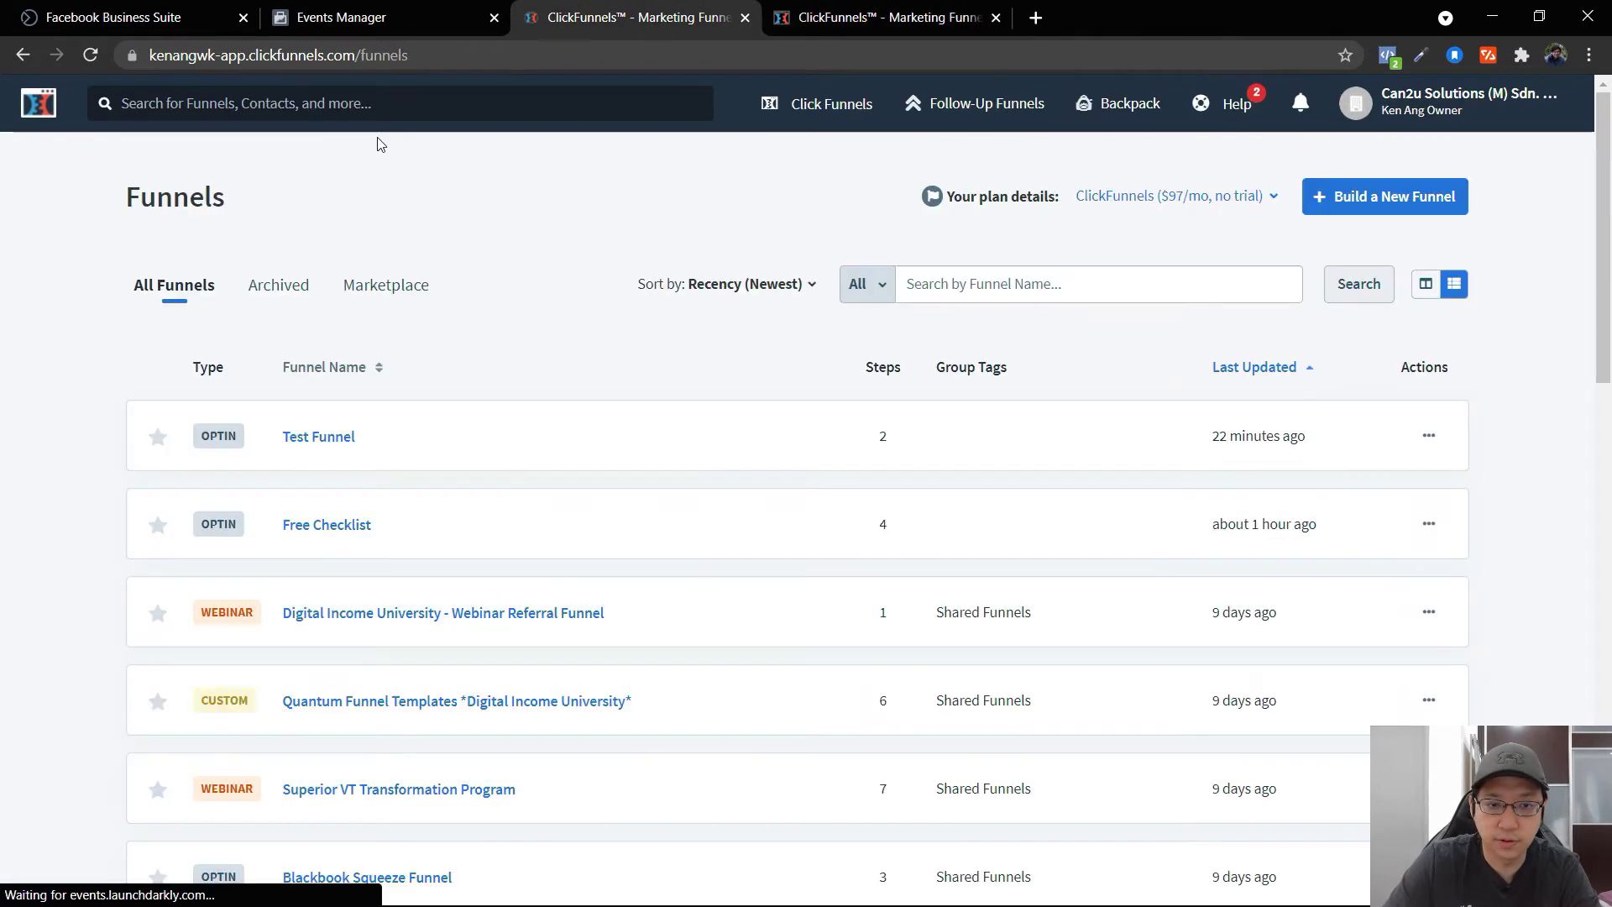
{"action": "left_click", "coordinate": [338, 443]}
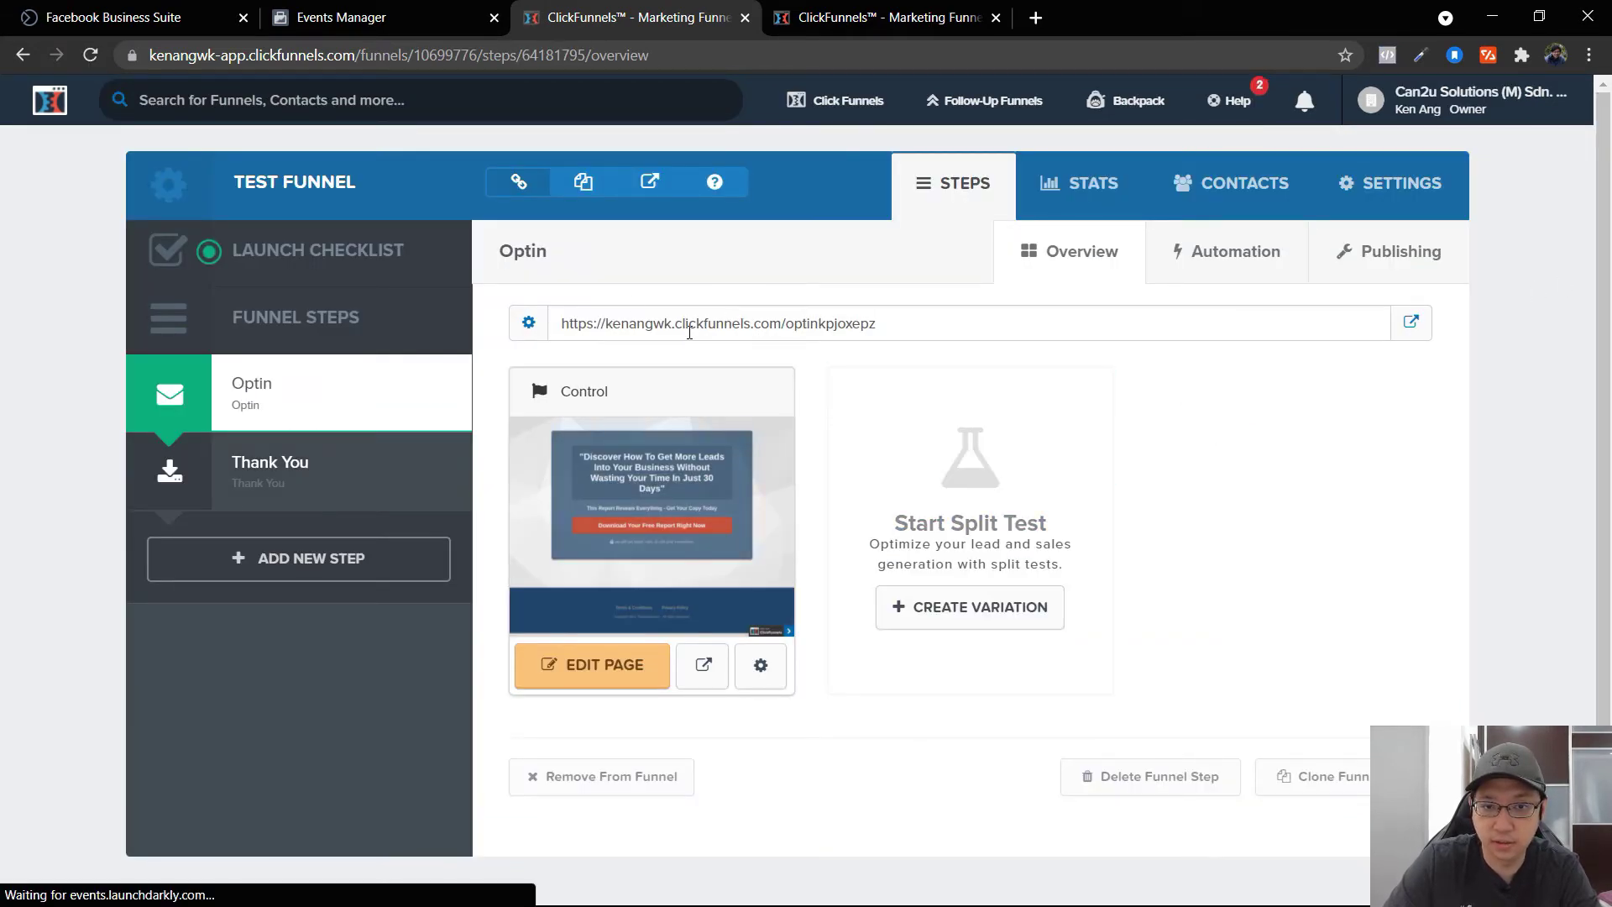
{"action": "left_click_drag", "start_coordinate": [689, 332], "coordinate": [780, 319]}
{"action": "left_click", "coordinate": [1410, 322]}
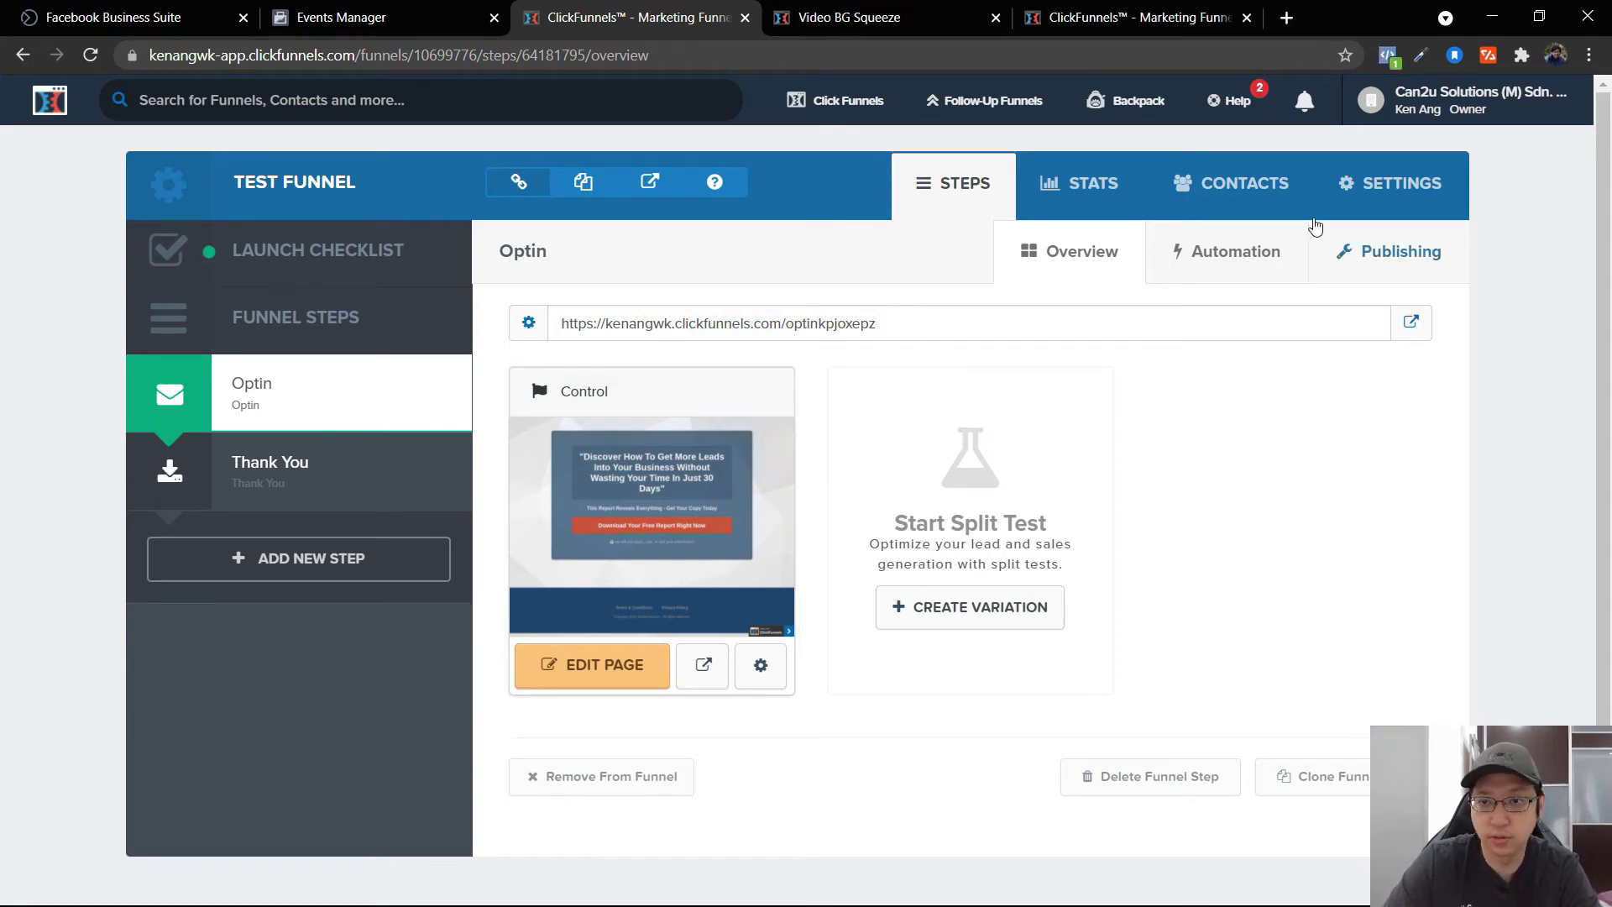
{"action": "left_click", "coordinate": [1389, 186]}
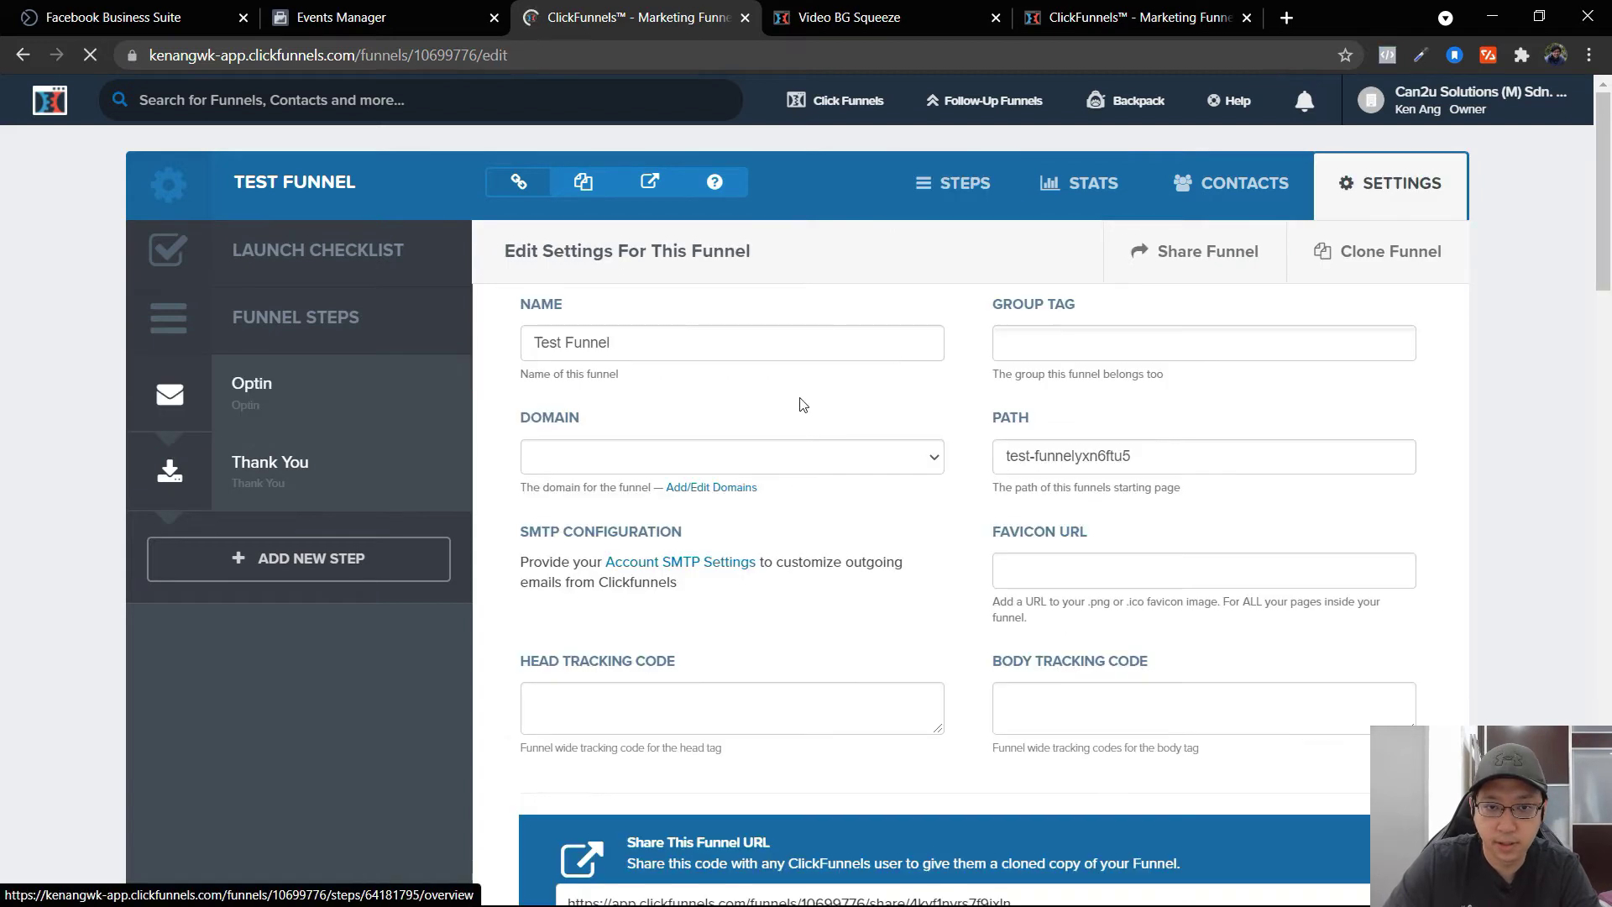
{"action": "left_click", "coordinate": [842, 466]}
{"action": "left_click", "coordinate": [725, 524]}
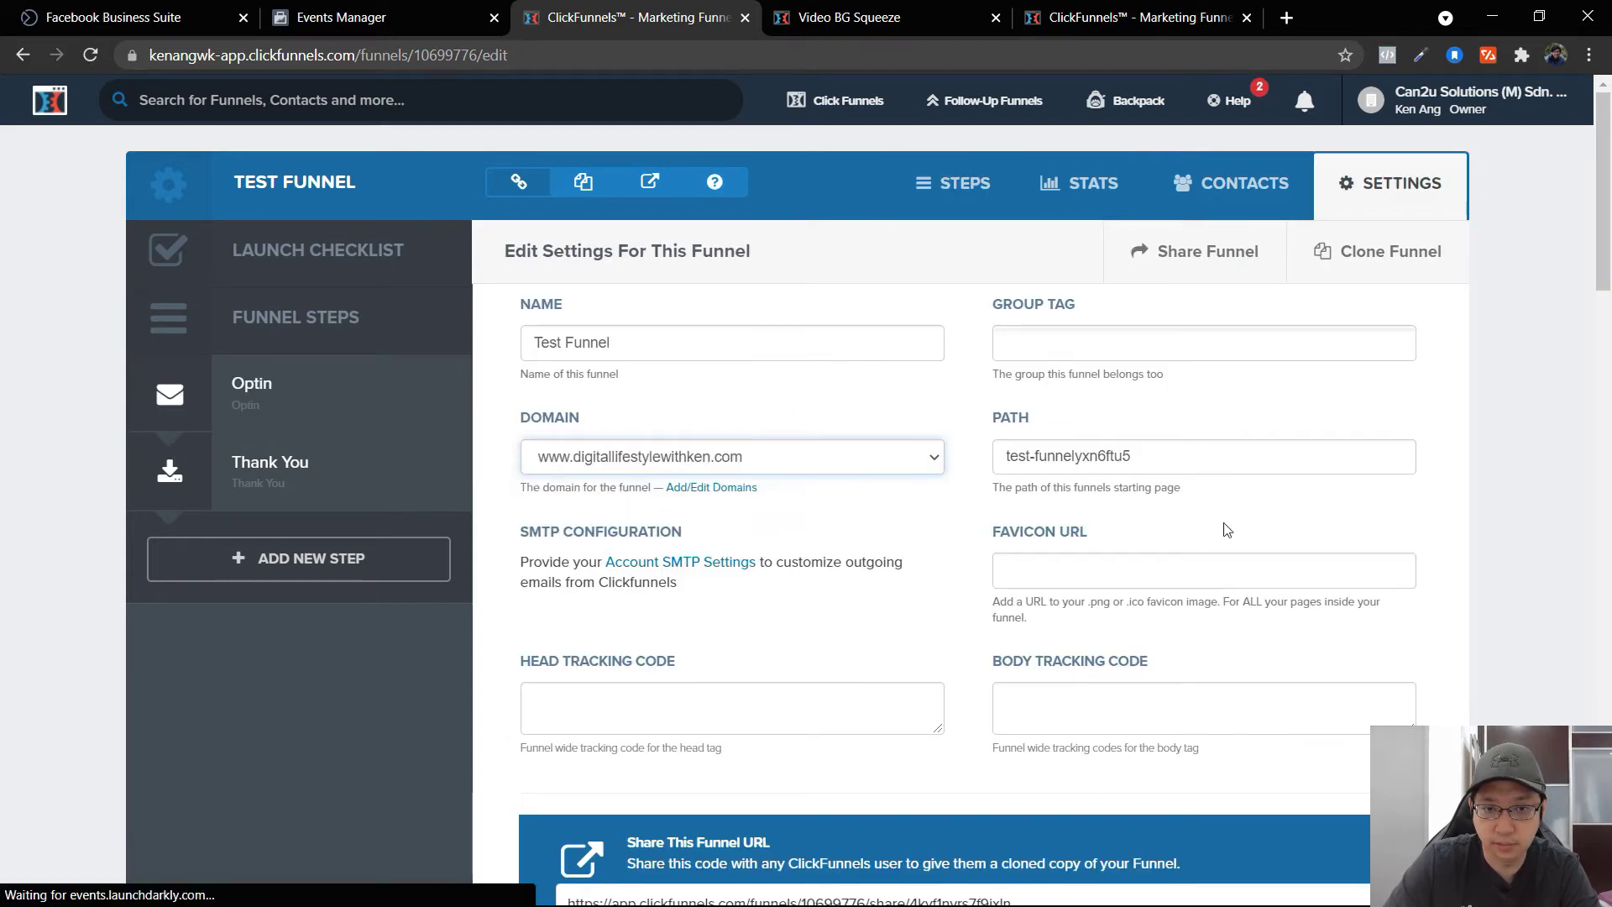
{"action": "scroll", "coordinate": [1329, 640], "scroll_direction": "down", "scroll_amount": 15}
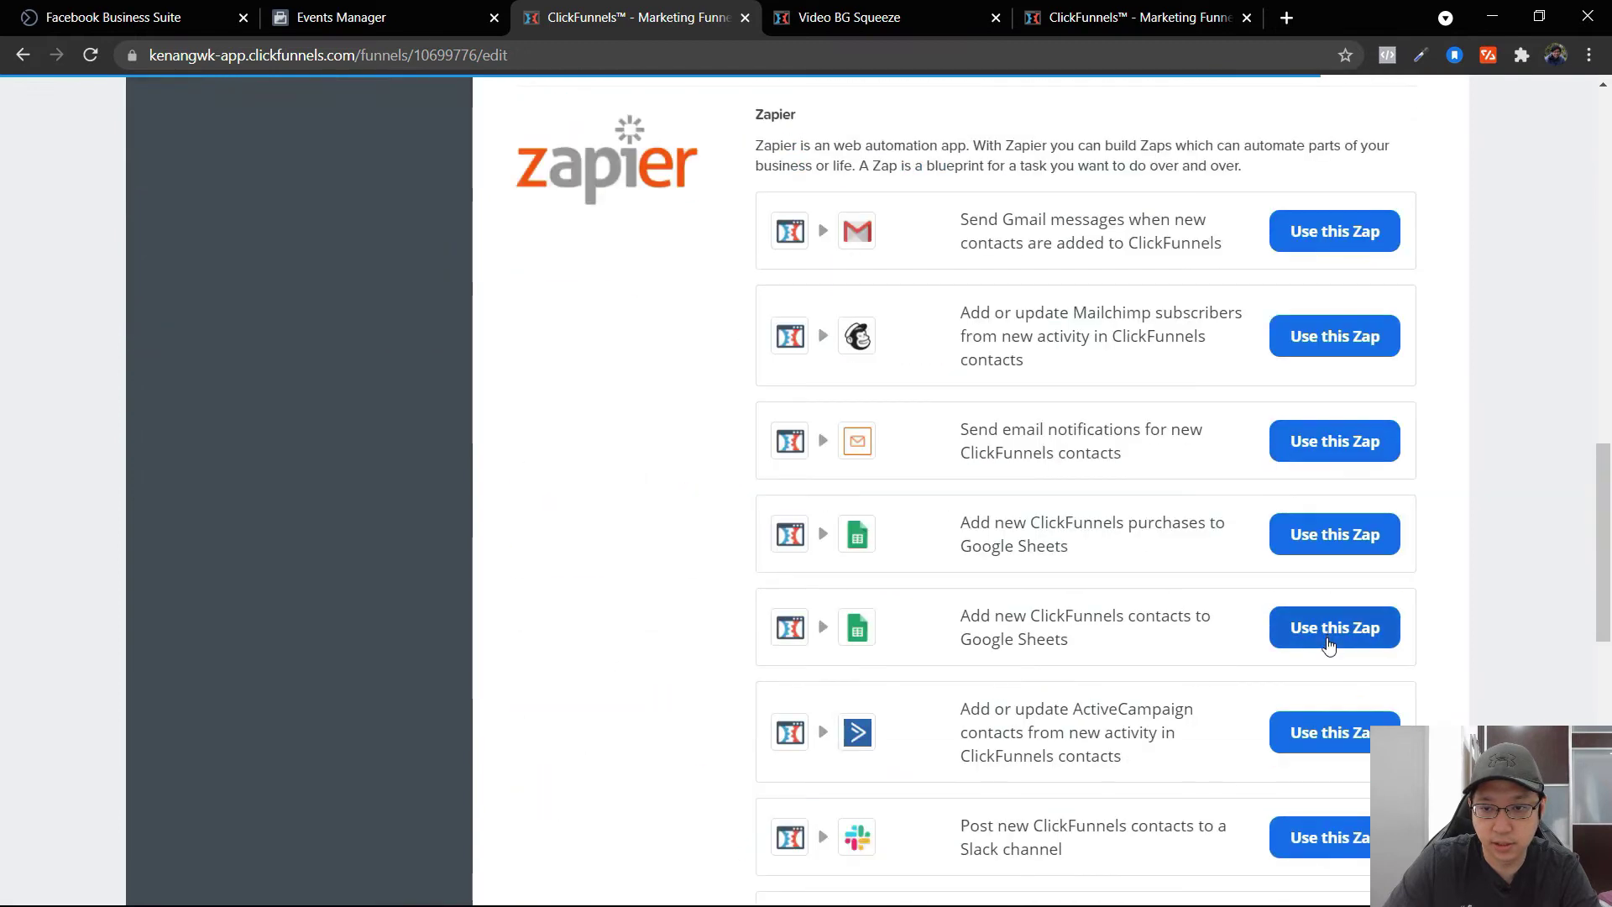
{"action": "scroll", "coordinate": [1353, 754], "scroll_direction": "down", "scroll_amount": 5}
{"action": "left_click", "coordinate": [1352, 747]}
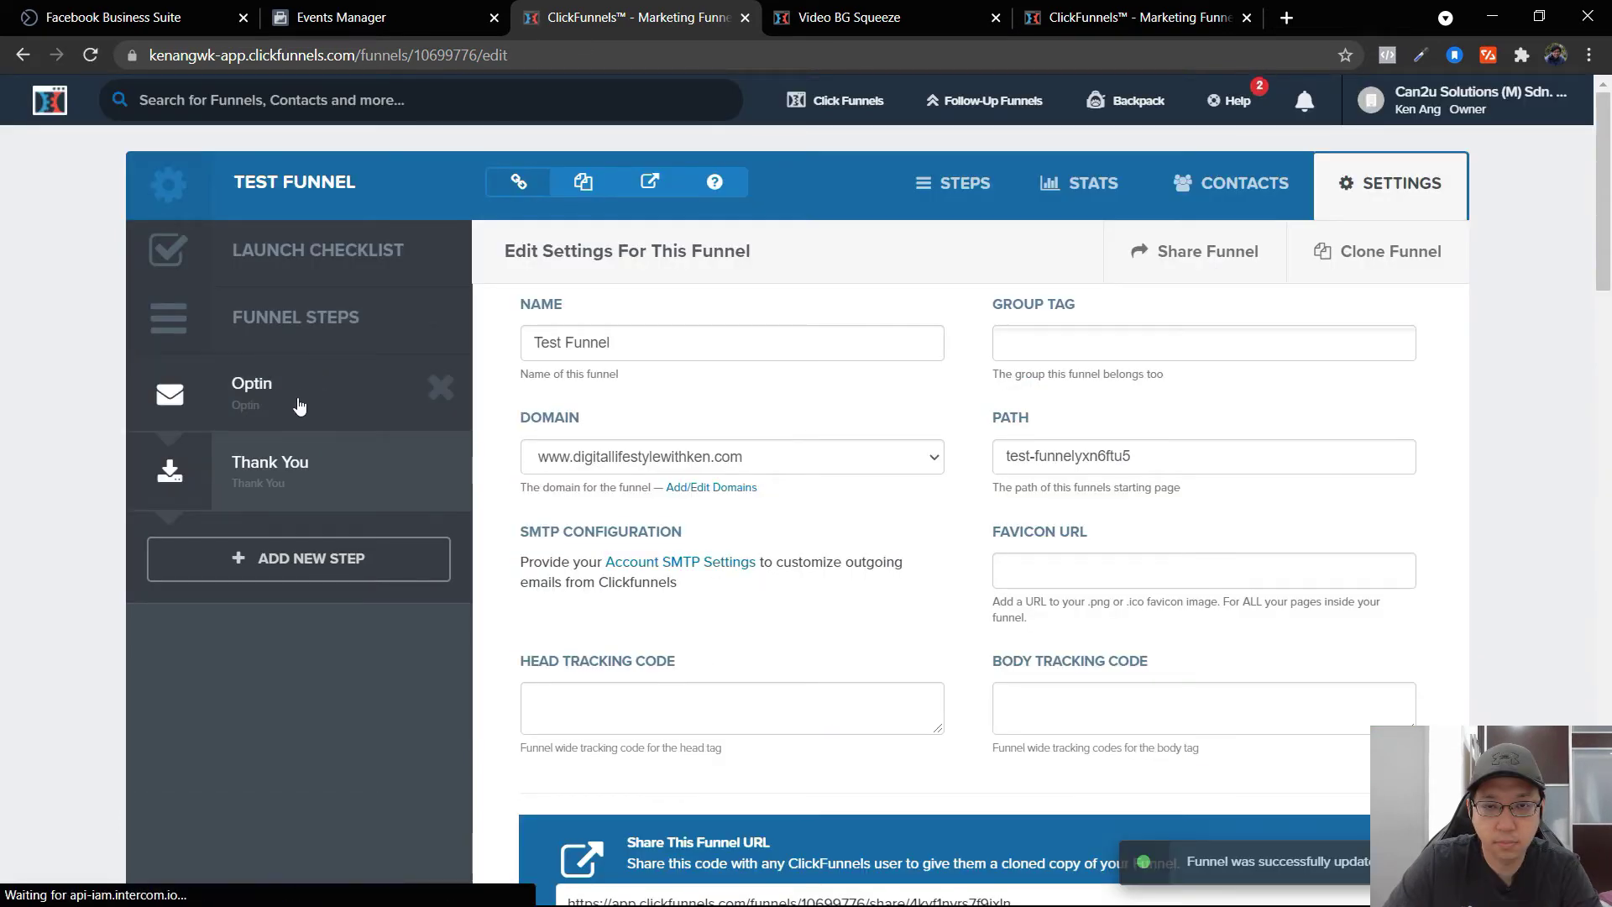
Step: Open the Optin step of Test Funnel and check the domain in its page URL
{"action": "left_click", "coordinate": [300, 405]}
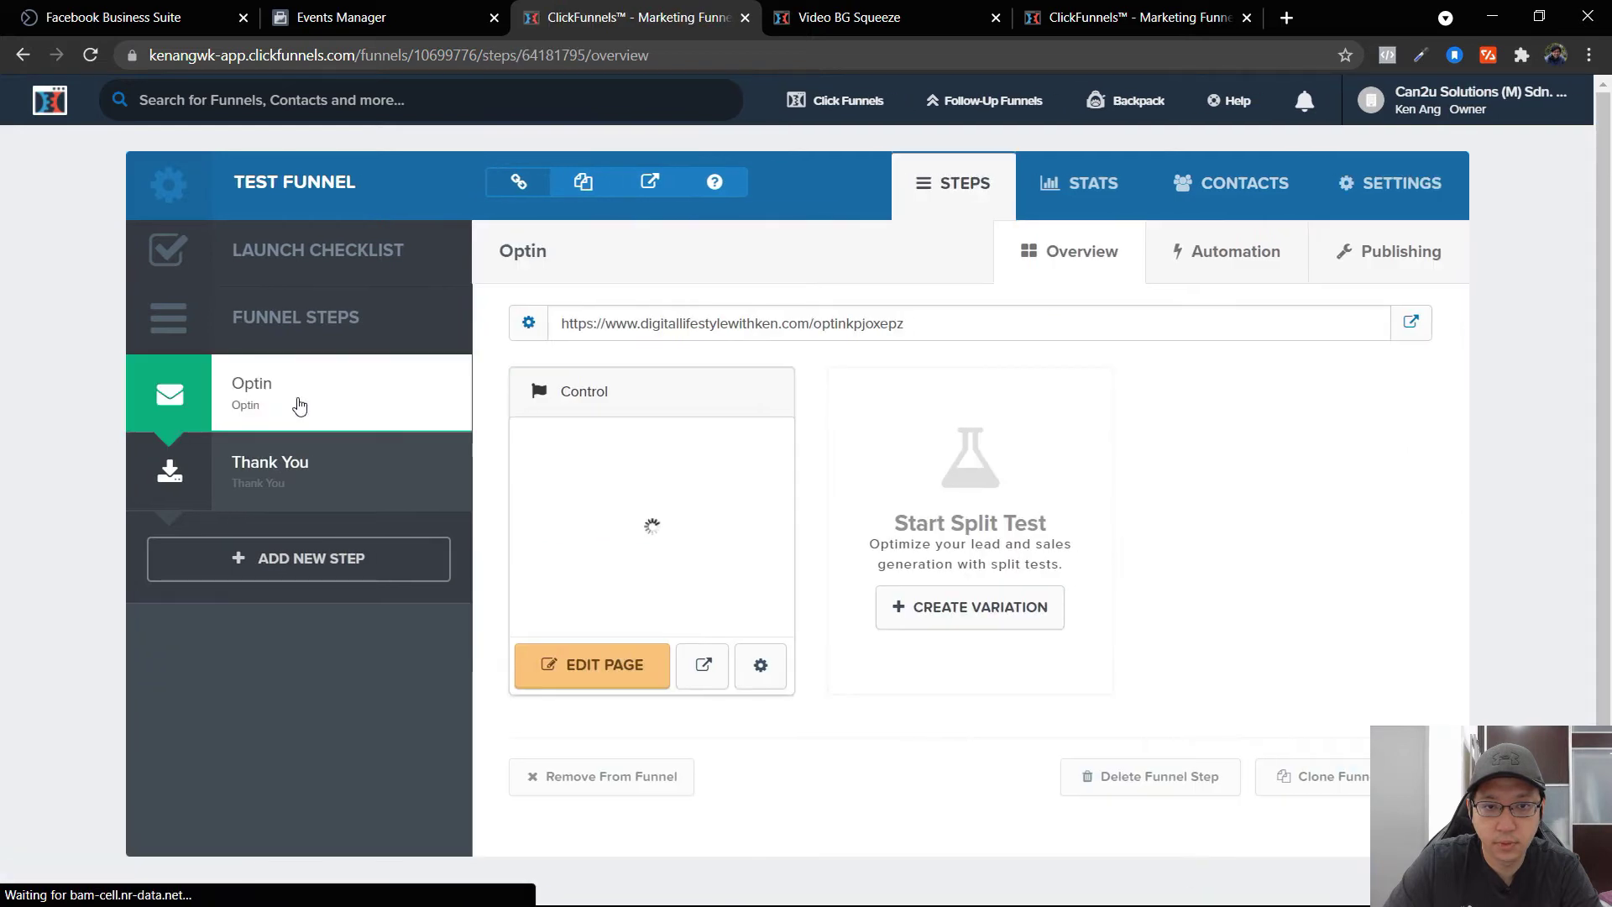
{"action": "left_click_drag", "start_coordinate": [632, 326], "coordinate": [808, 326]}
{"action": "left_click", "coordinate": [1259, 427]}
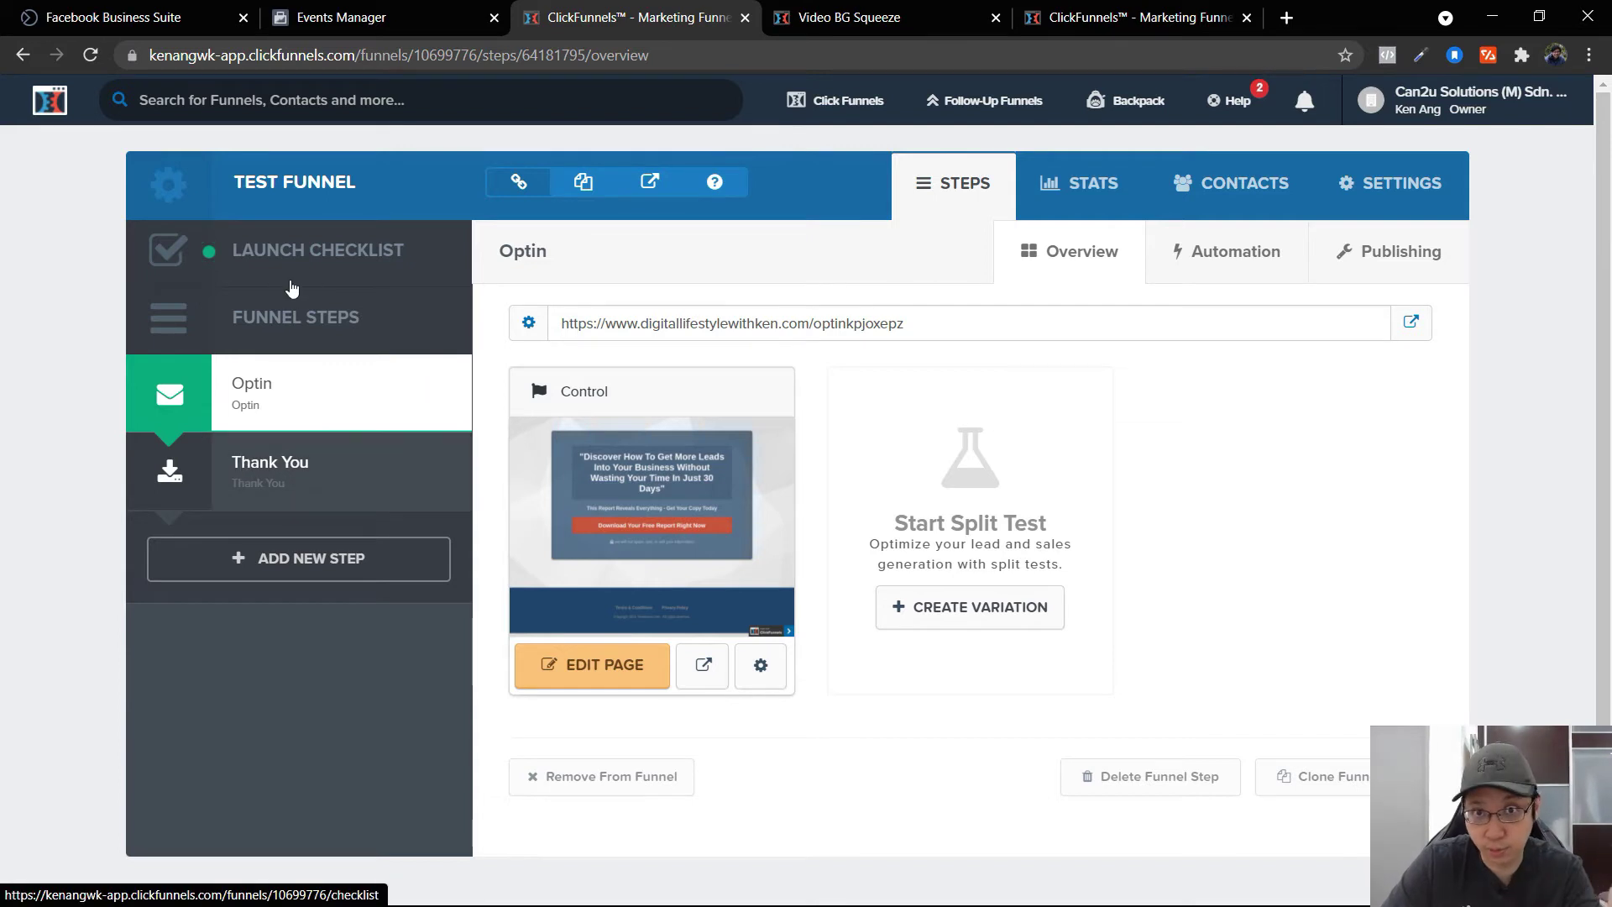
Step: Open the funnel's Thank You page in the page editor and check which Facebook pixel is connected to it
{"action": "left_click", "coordinate": [275, 488]}
{"action": "left_click", "coordinate": [617, 684]}
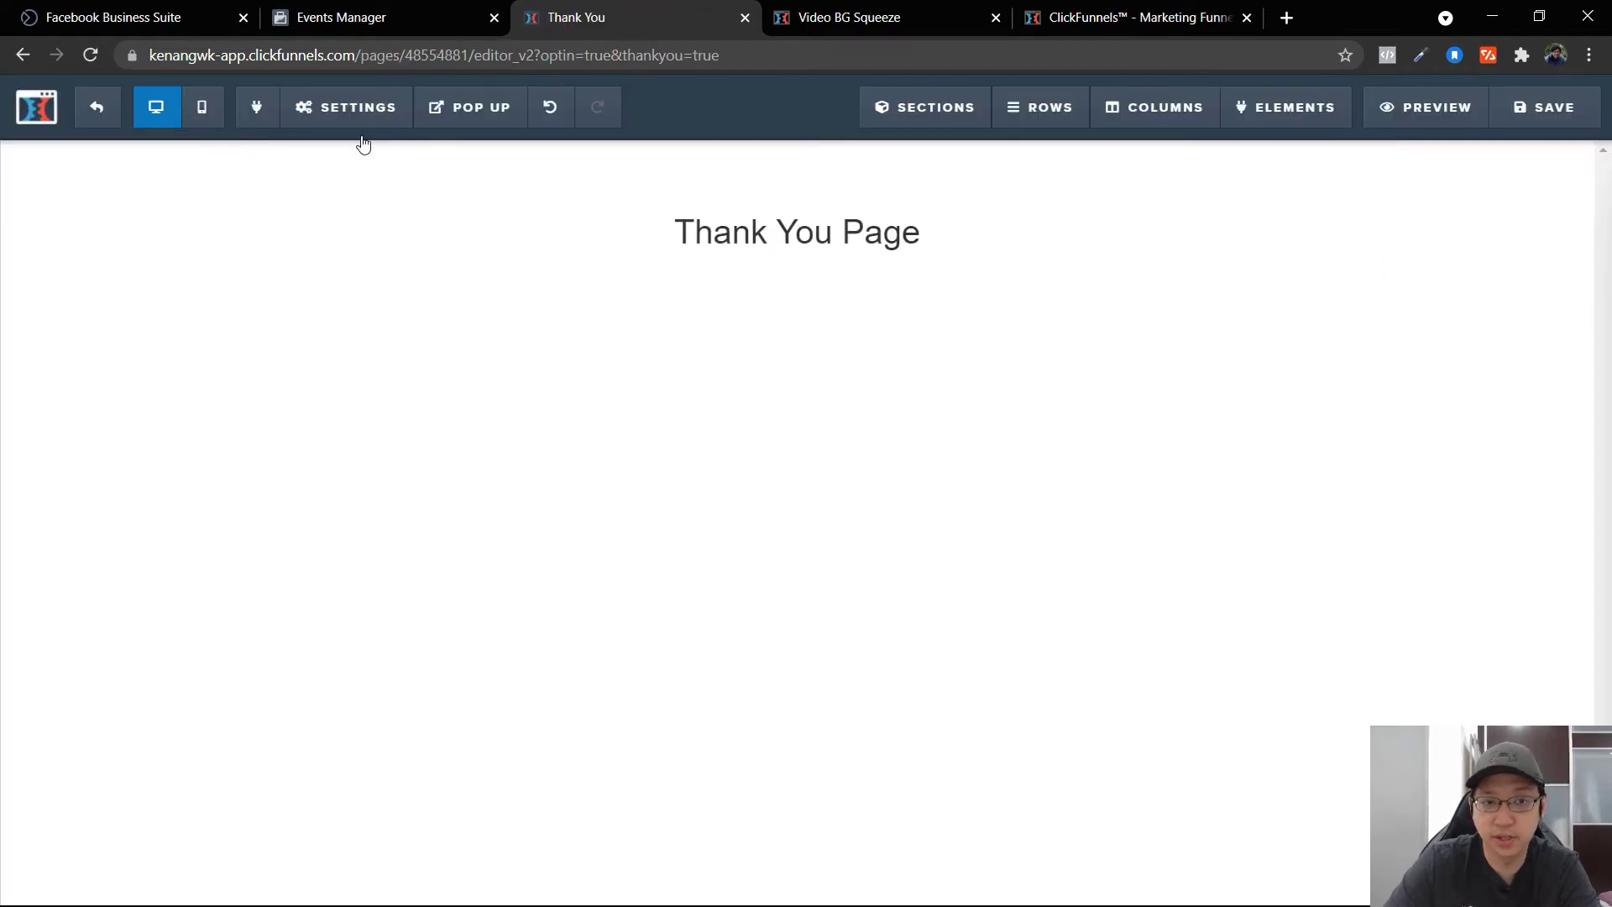
{"action": "mouse_move", "coordinate": [380, 107]}
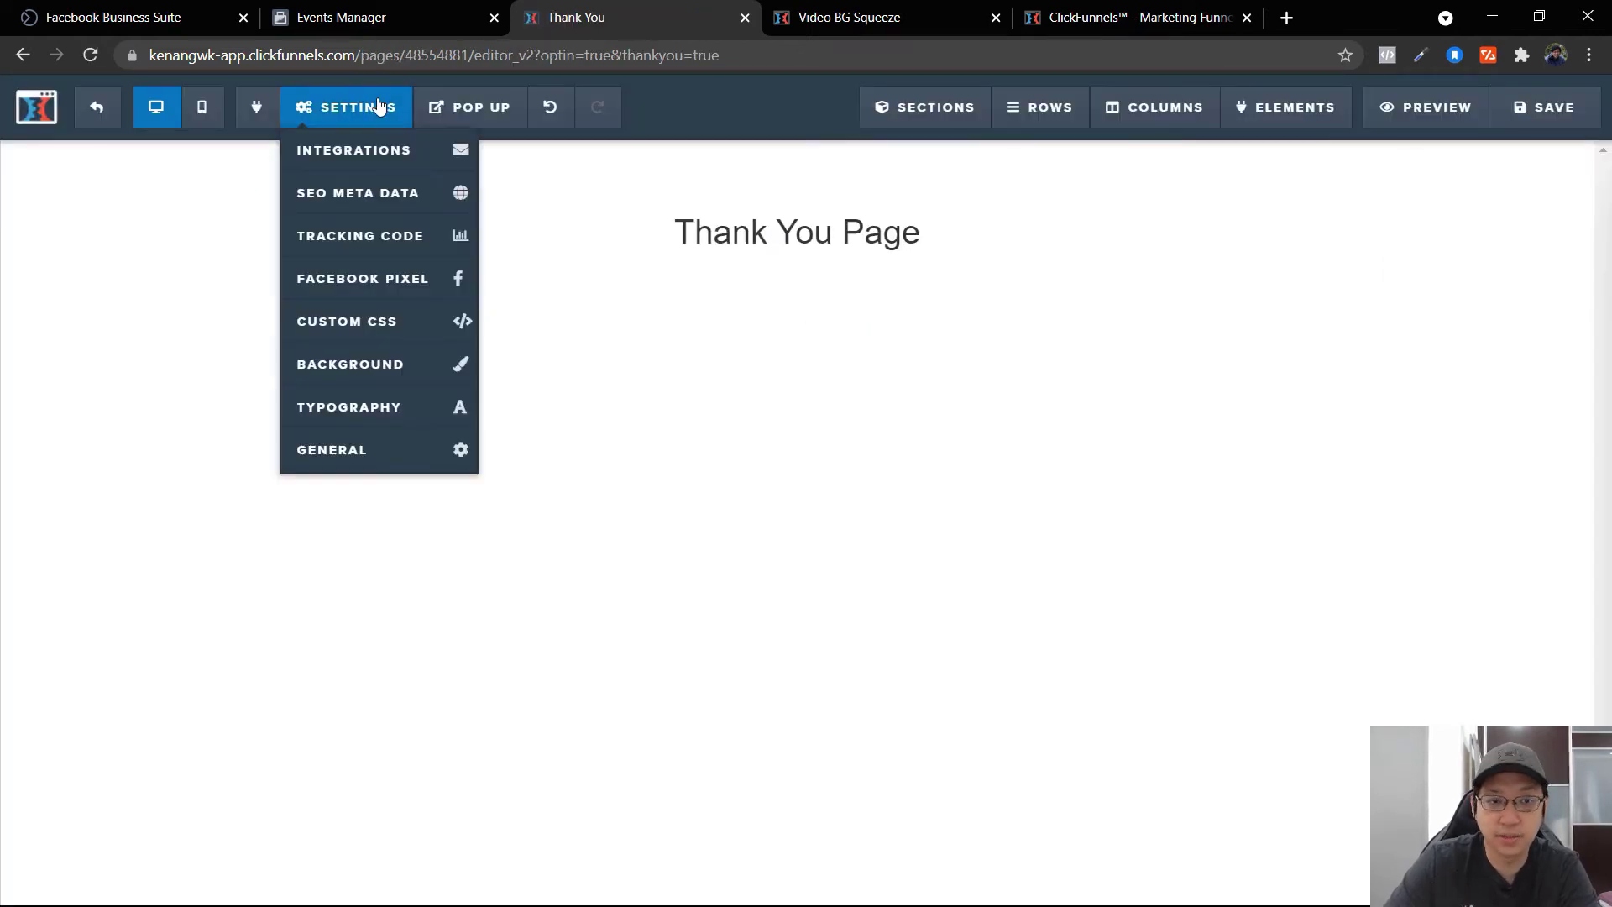
{"action": "left_click", "coordinate": [417, 284]}
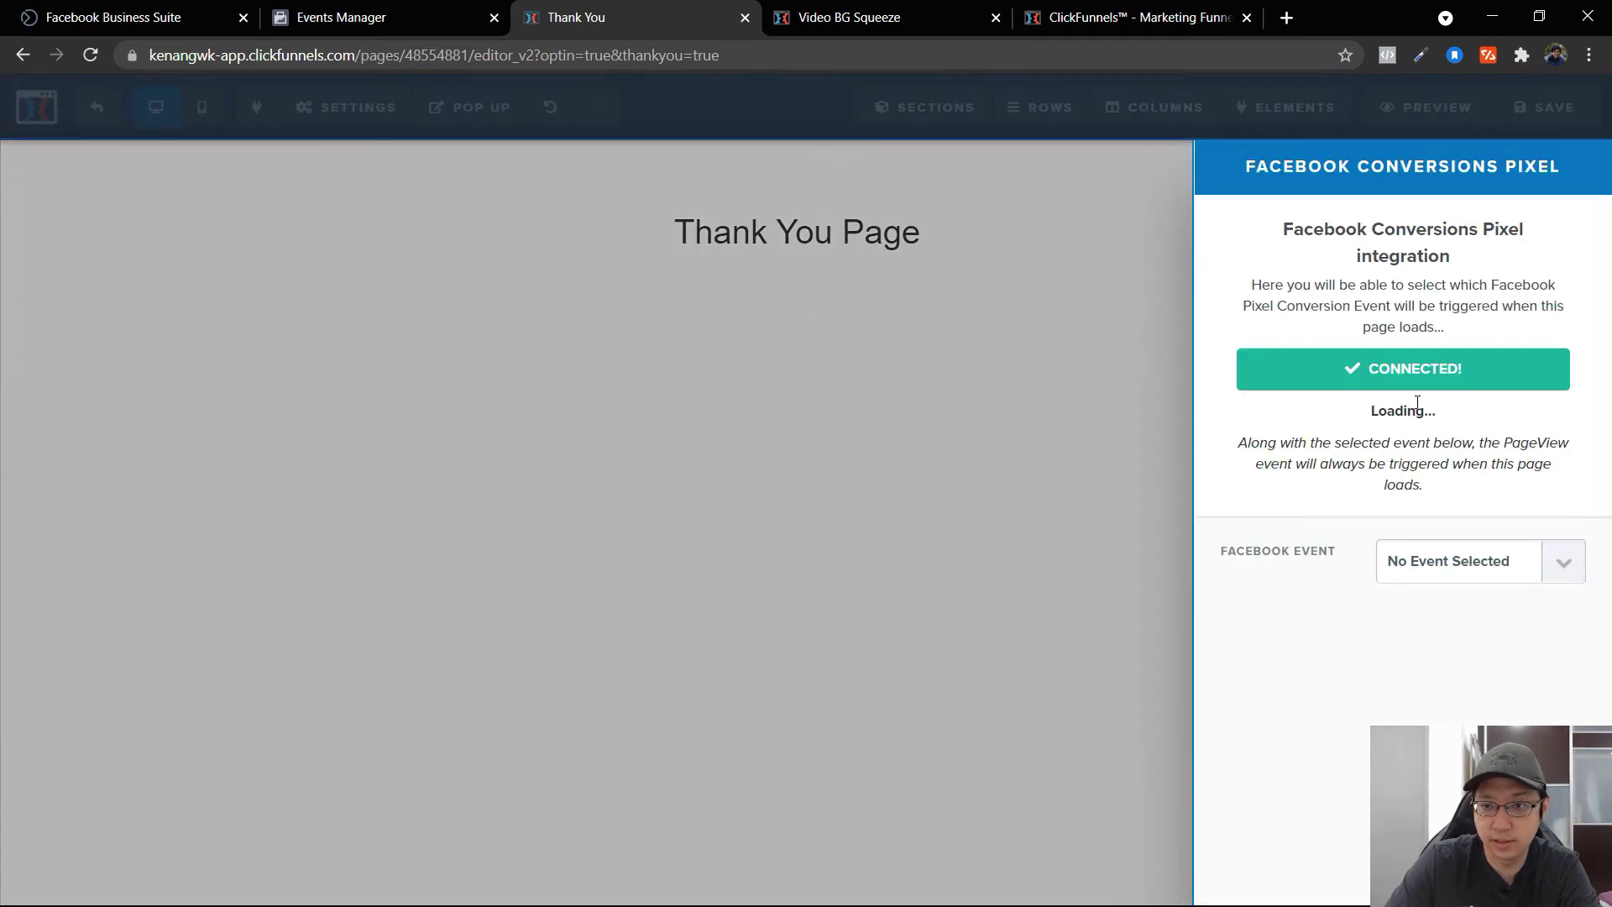
{"action": "left_click_drag", "start_coordinate": [1269, 413], "coordinate": [1451, 433]}
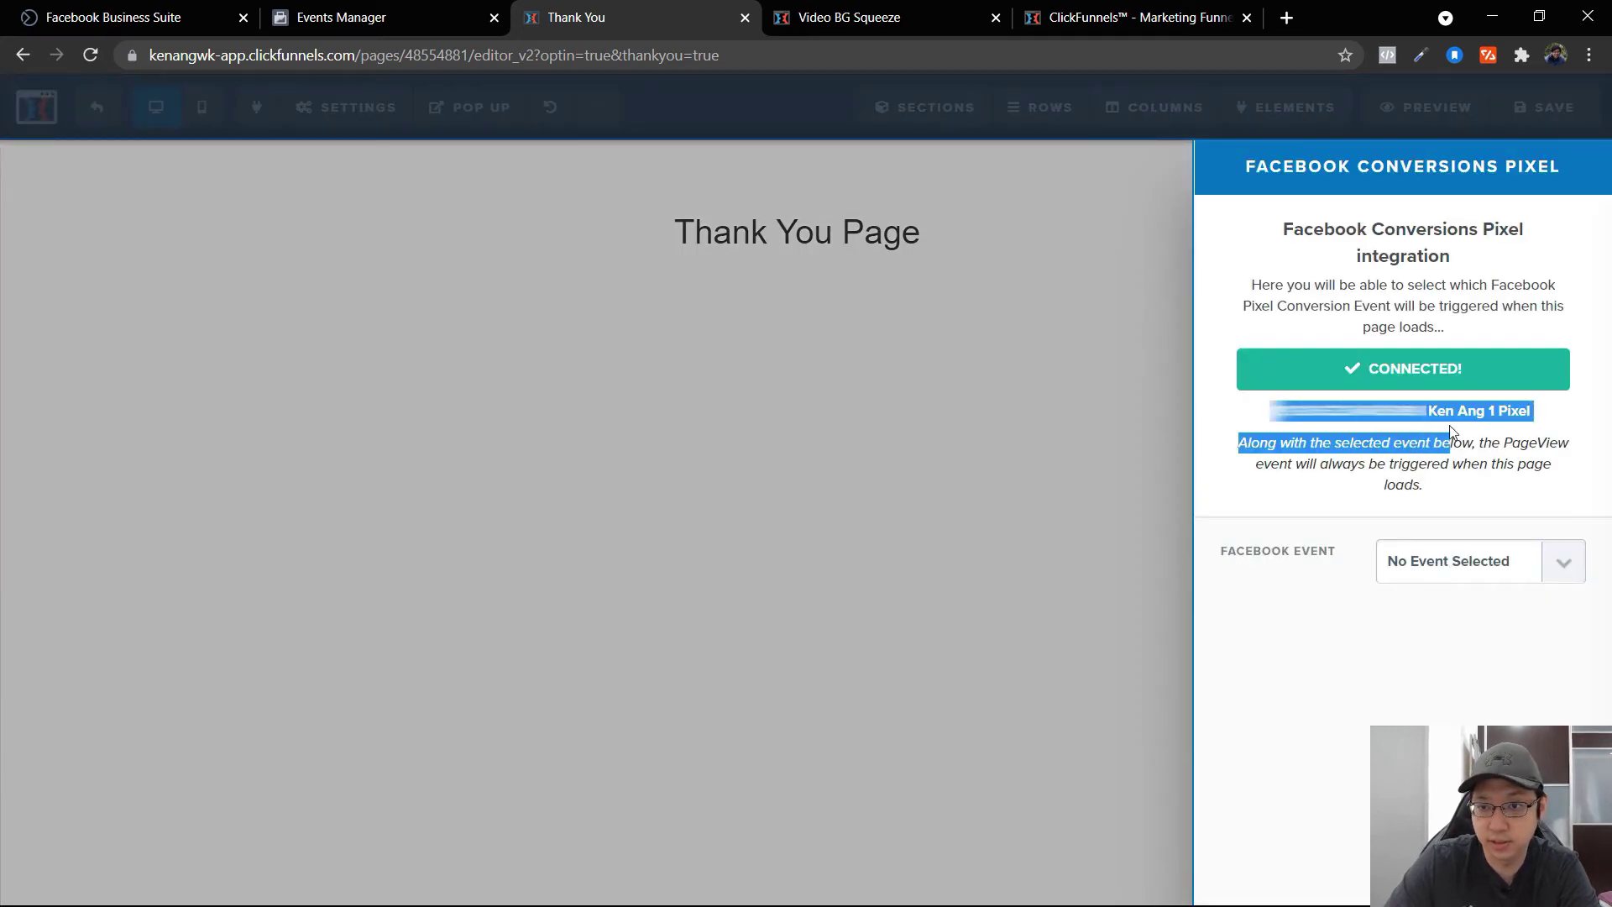
{"action": "left_click", "coordinate": [1391, 464]}
Step: Set the Thank You page's Facebook event to Lead, then save the page and exit the editor
{"action": "left_click", "coordinate": [1477, 560]}
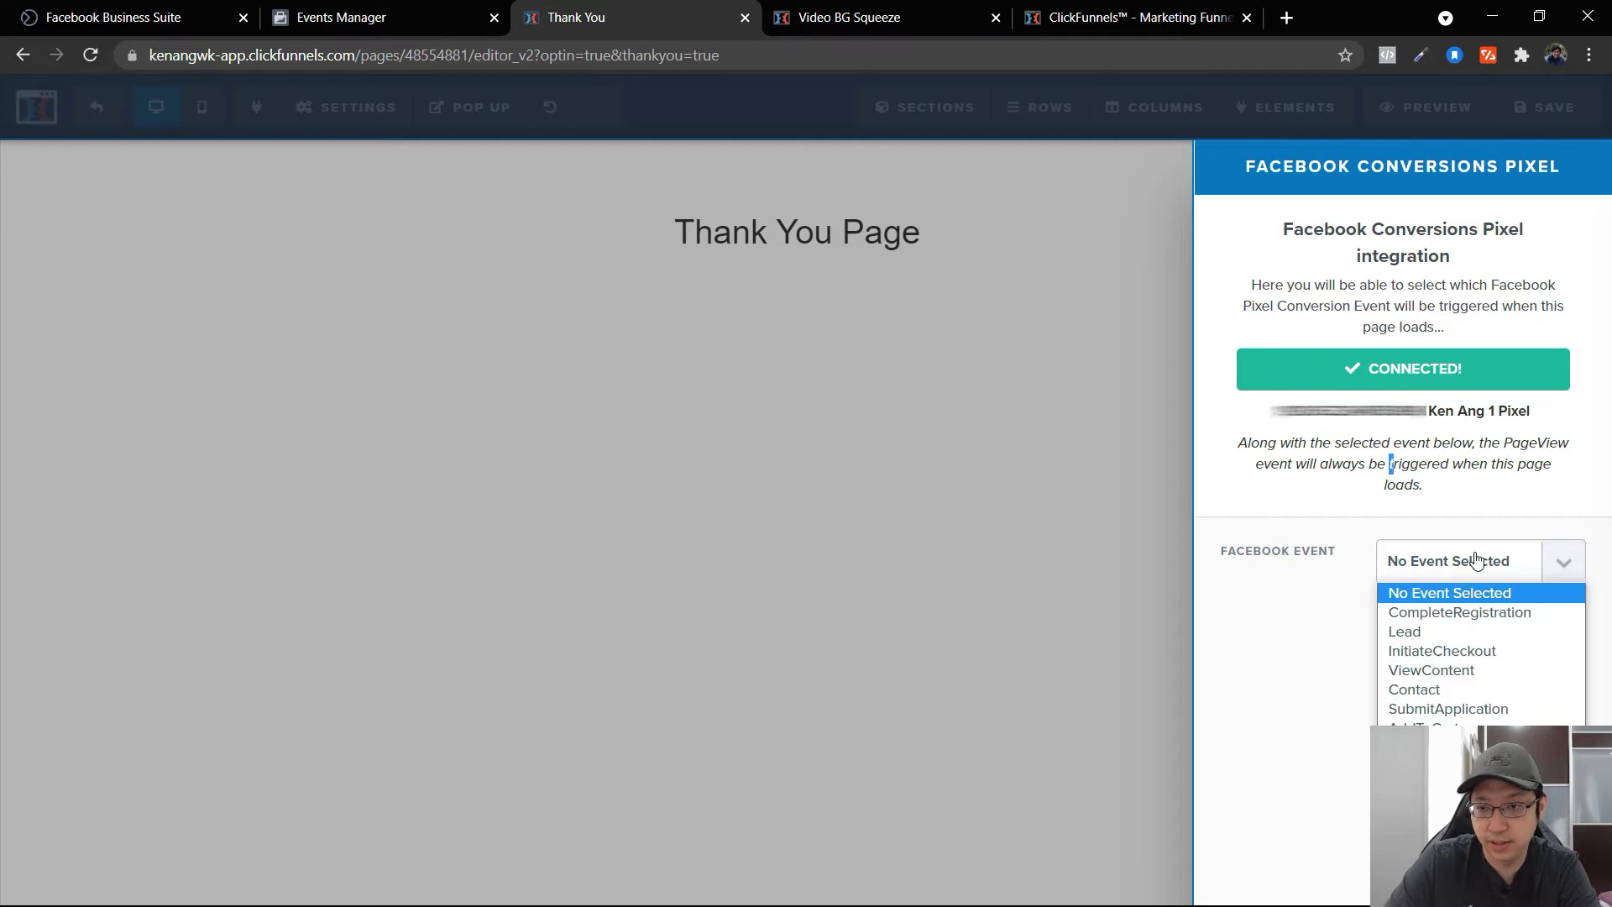
{"action": "left_click", "coordinate": [1447, 635]}
{"action": "left_click", "coordinate": [715, 386]}
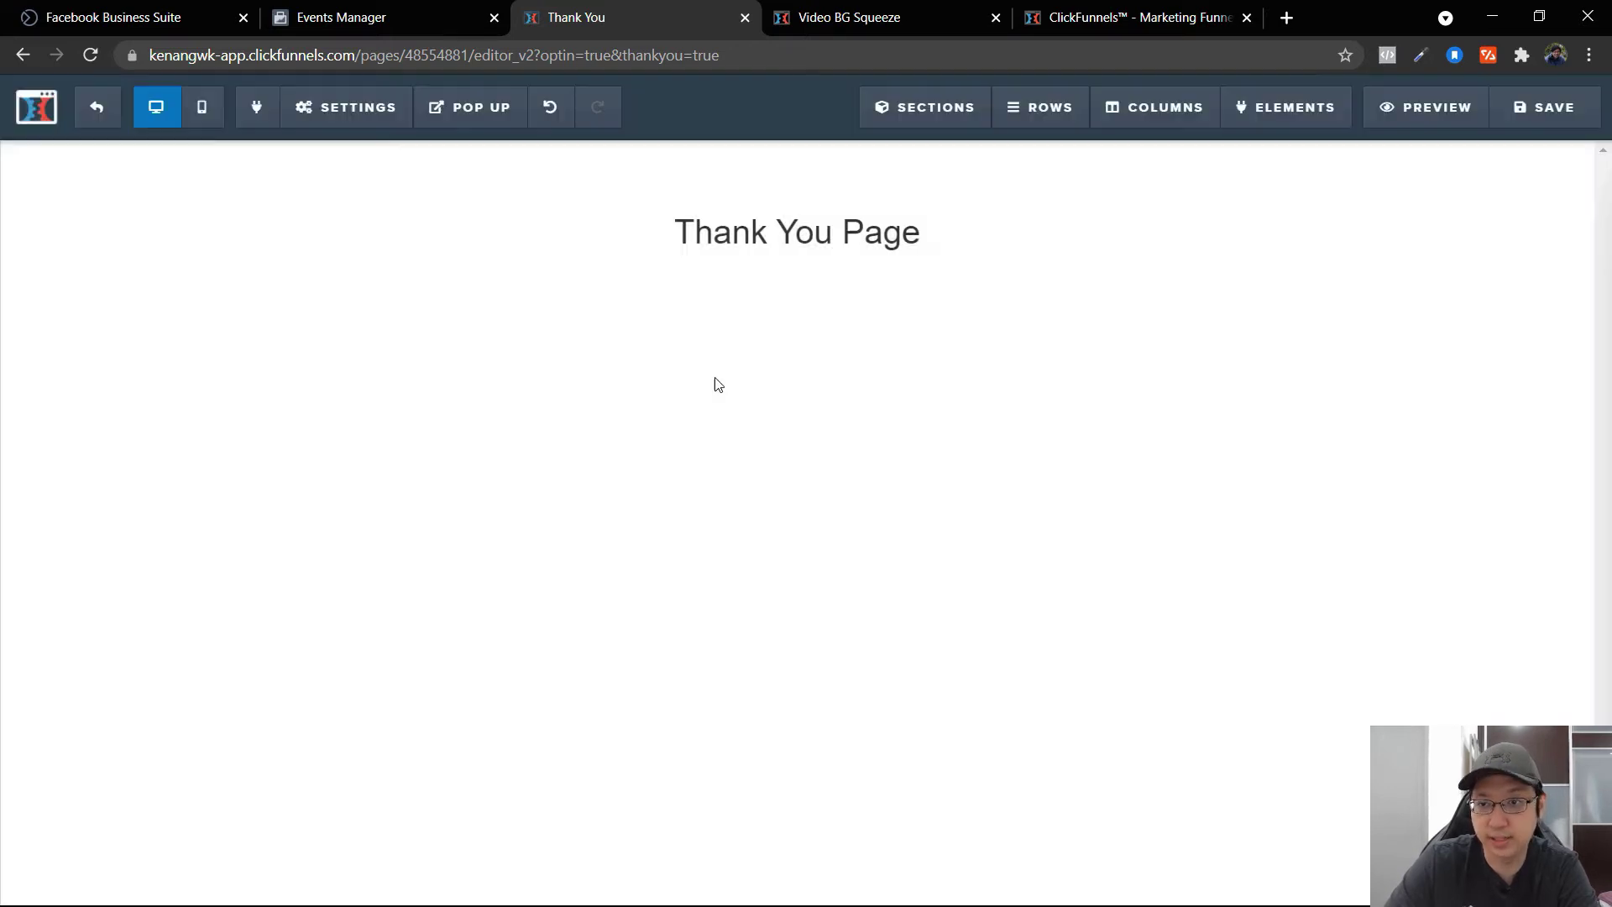
{"action": "left_click", "coordinate": [1530, 116]}
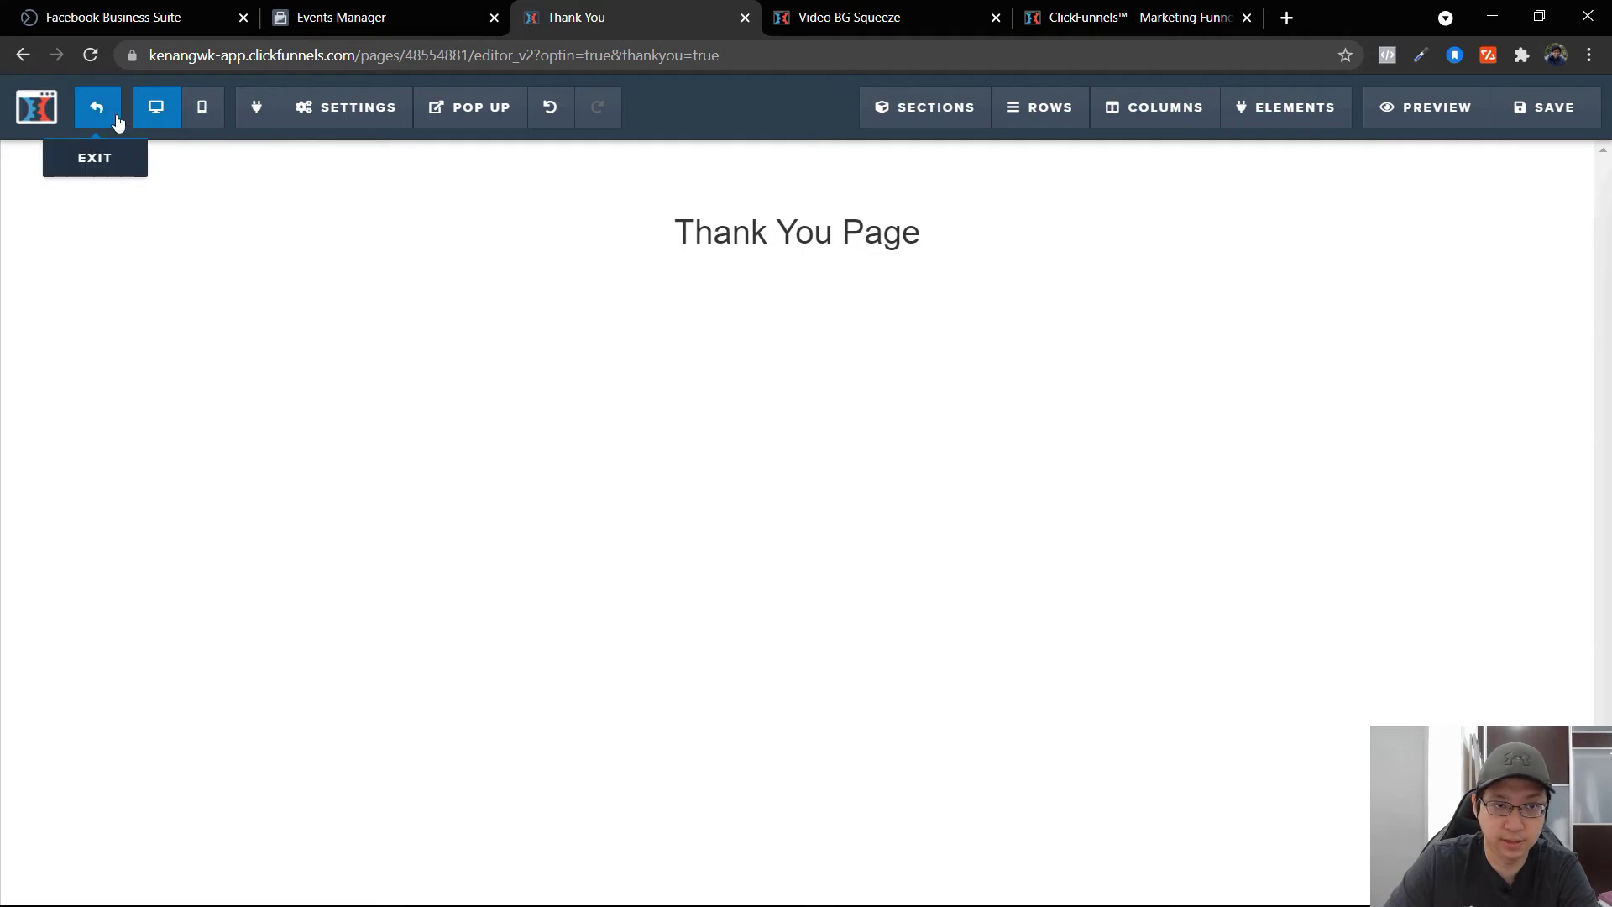
{"action": "left_click", "coordinate": [111, 118]}
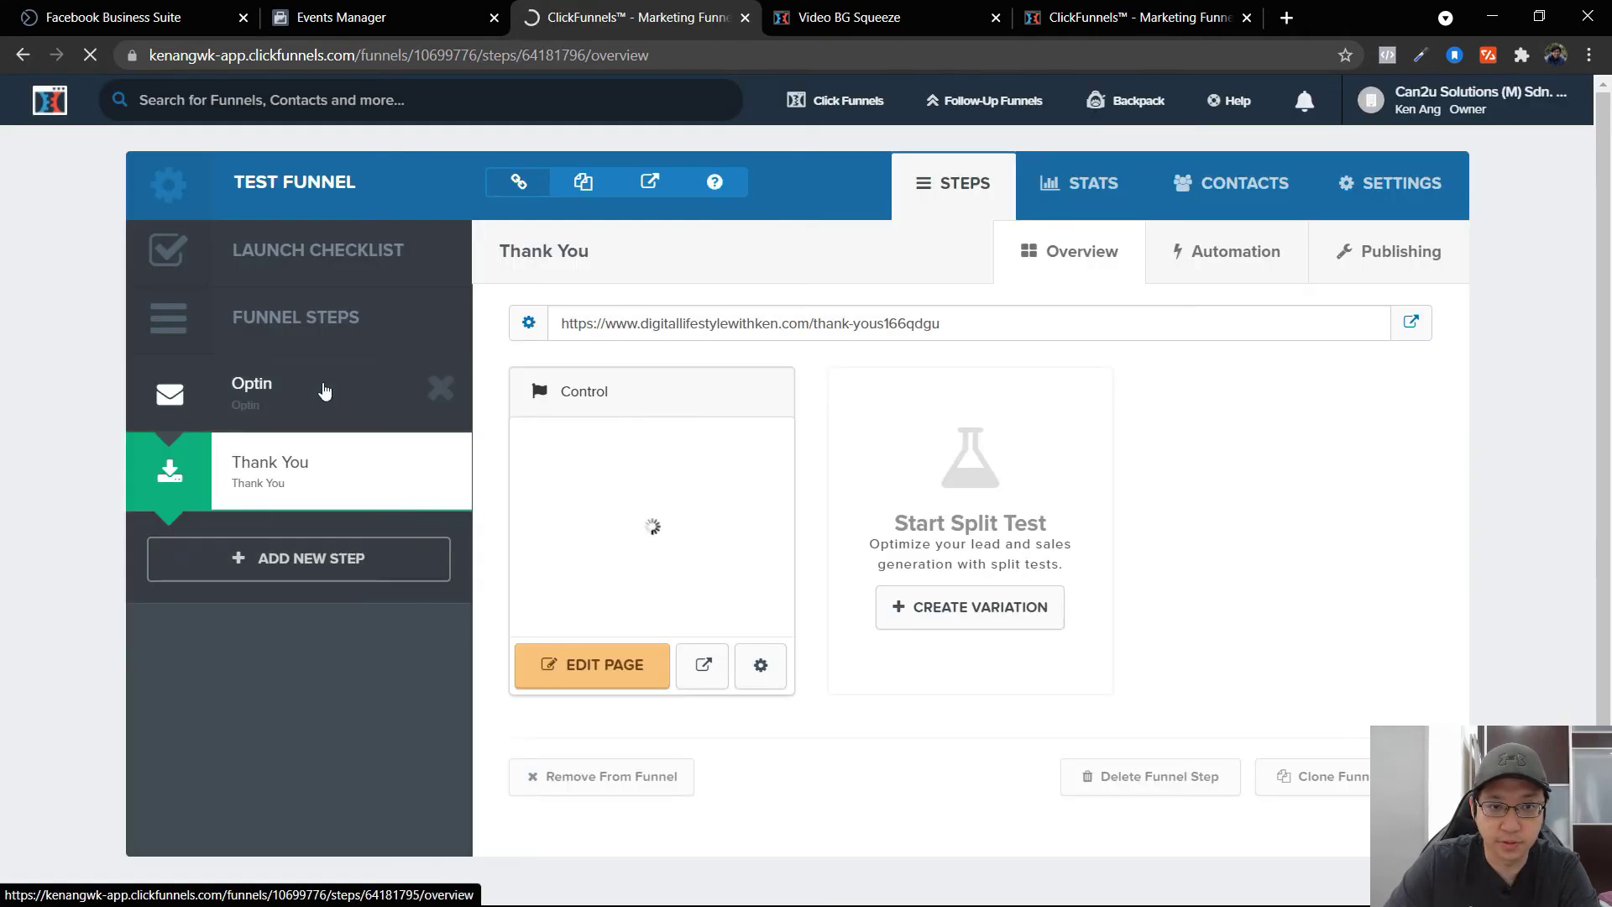
Step: Open the funnel's Optin page in the page editor and show its Facebook conversions pixel settings
{"action": "left_click", "coordinate": [325, 394]}
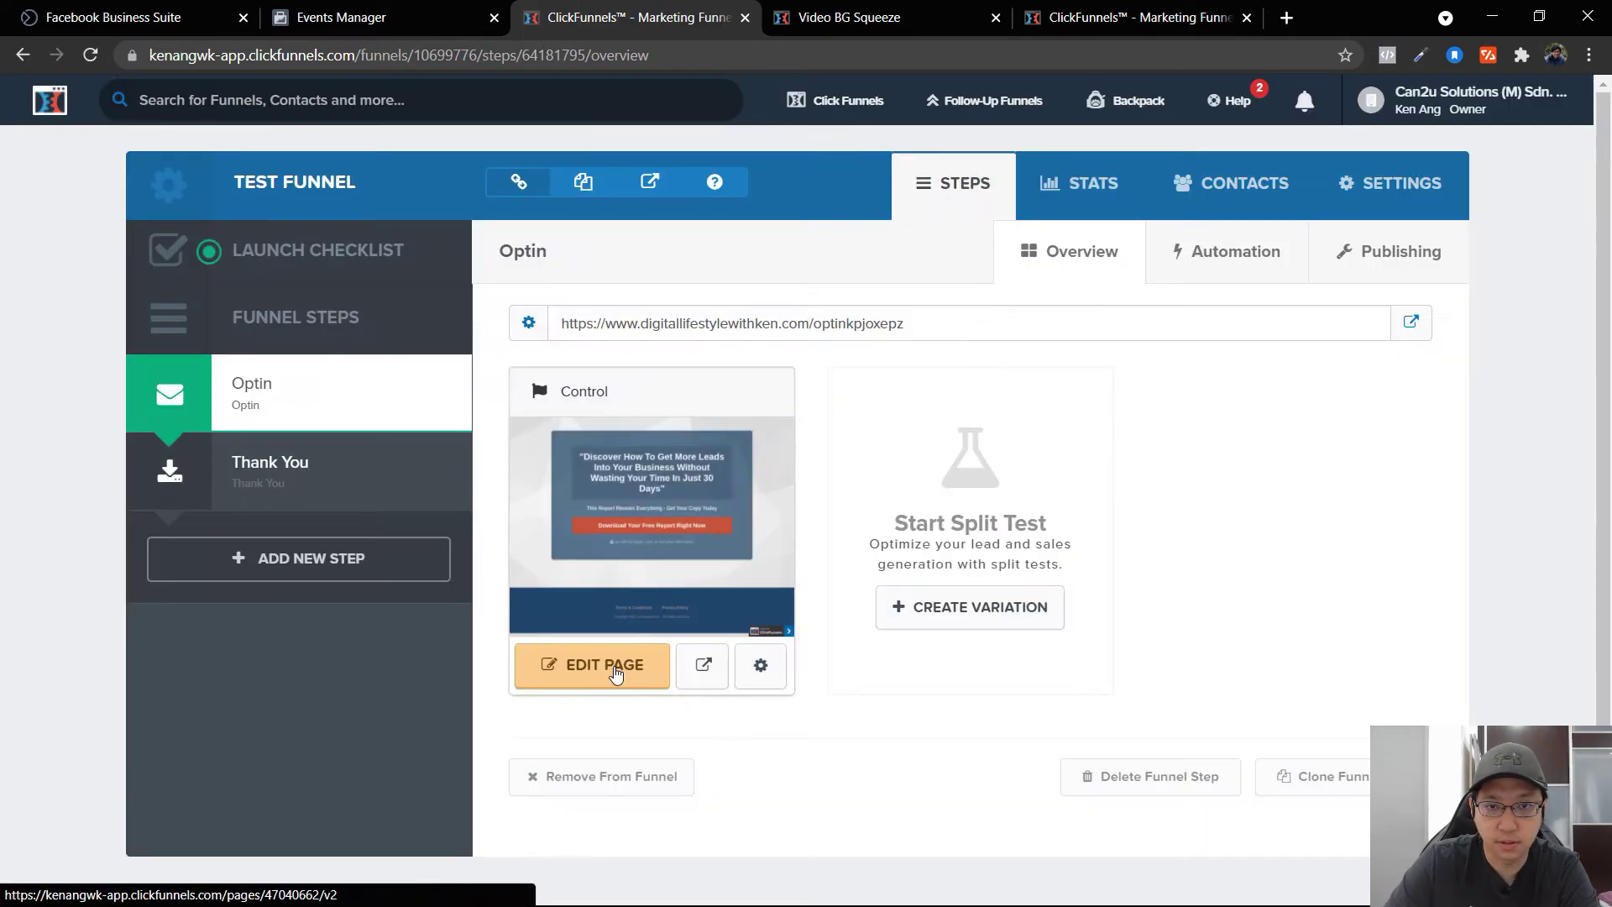
{"action": "left_click", "coordinate": [590, 664]}
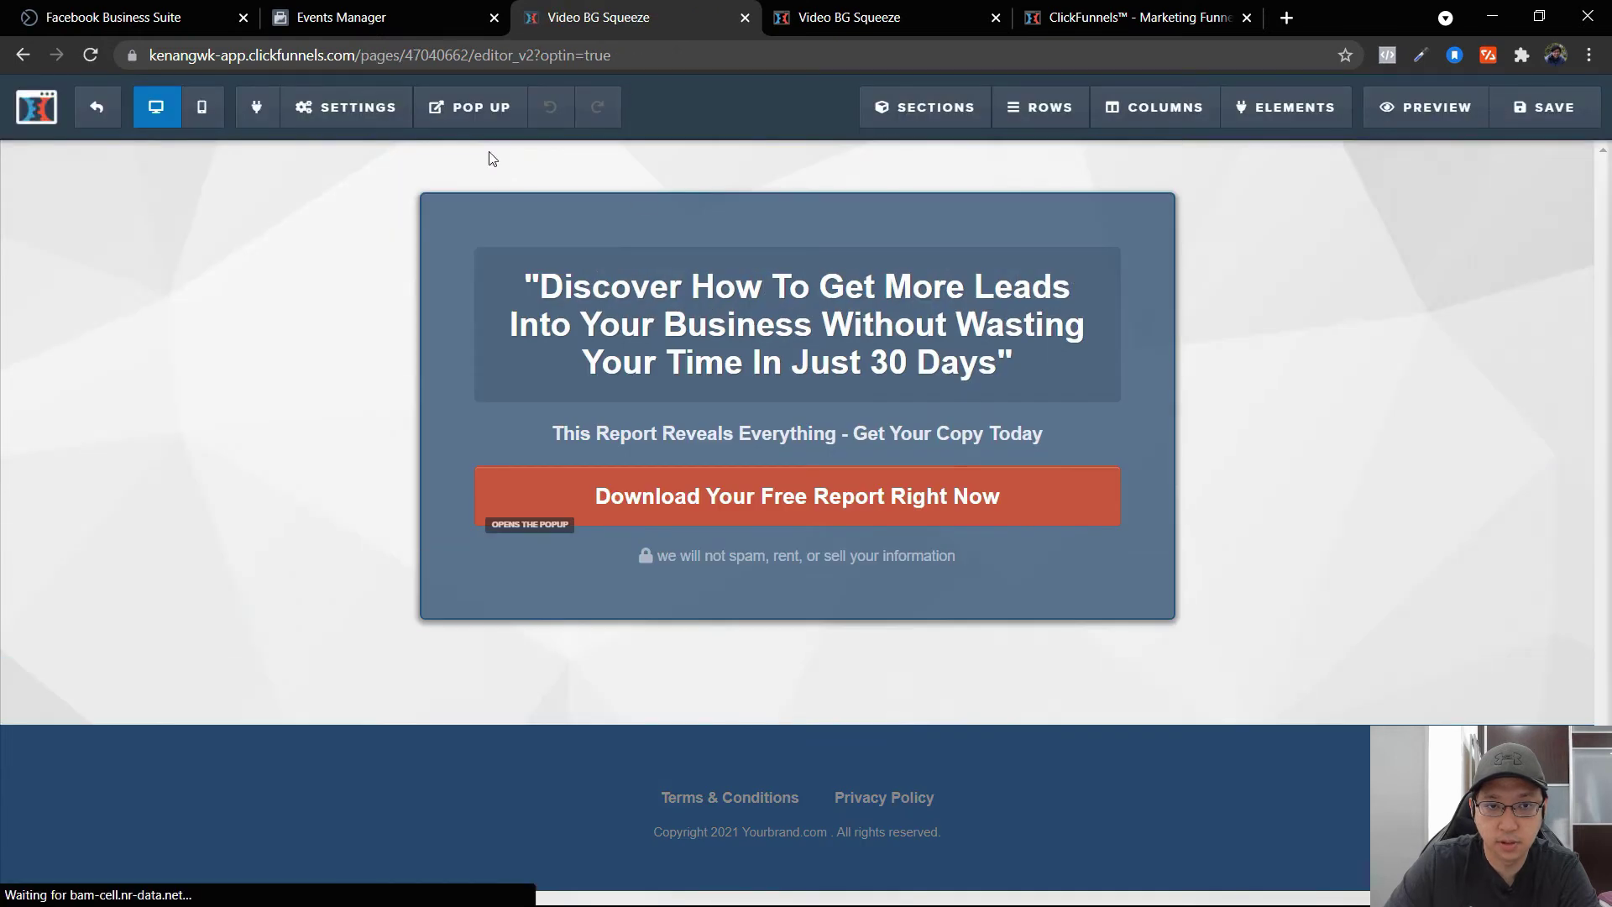
{"action": "mouse_move", "coordinate": [346, 107]}
{"action": "left_click", "coordinate": [379, 298]}
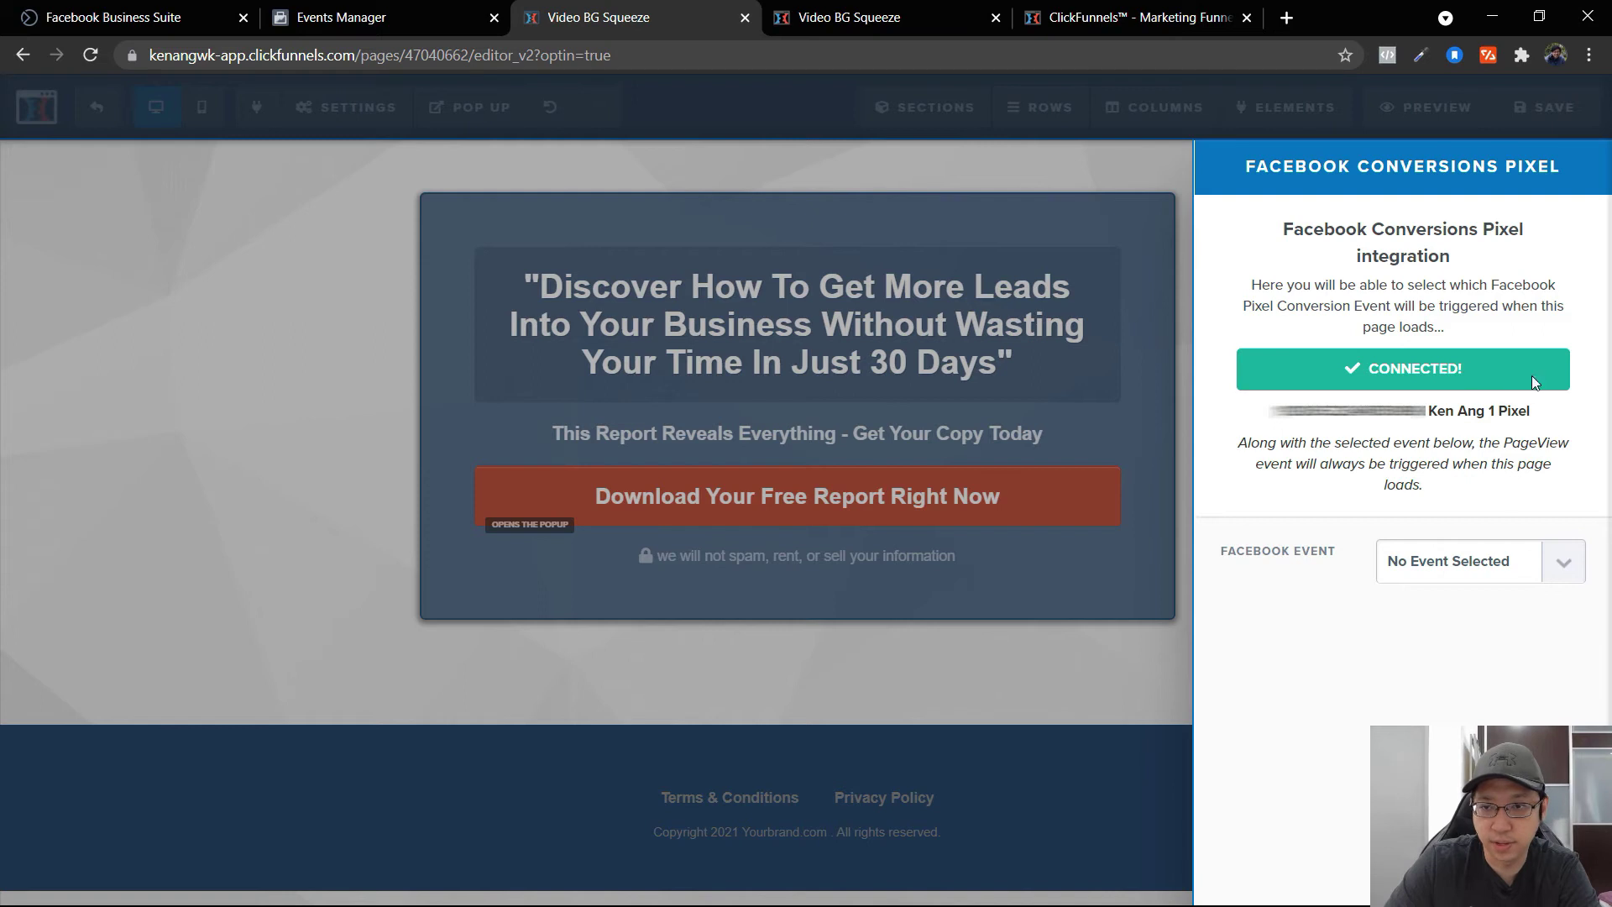
Step: Review the Facebook event options for the Optin page, then save the page and exit the editor
{"action": "left_click", "coordinate": [1504, 562]}
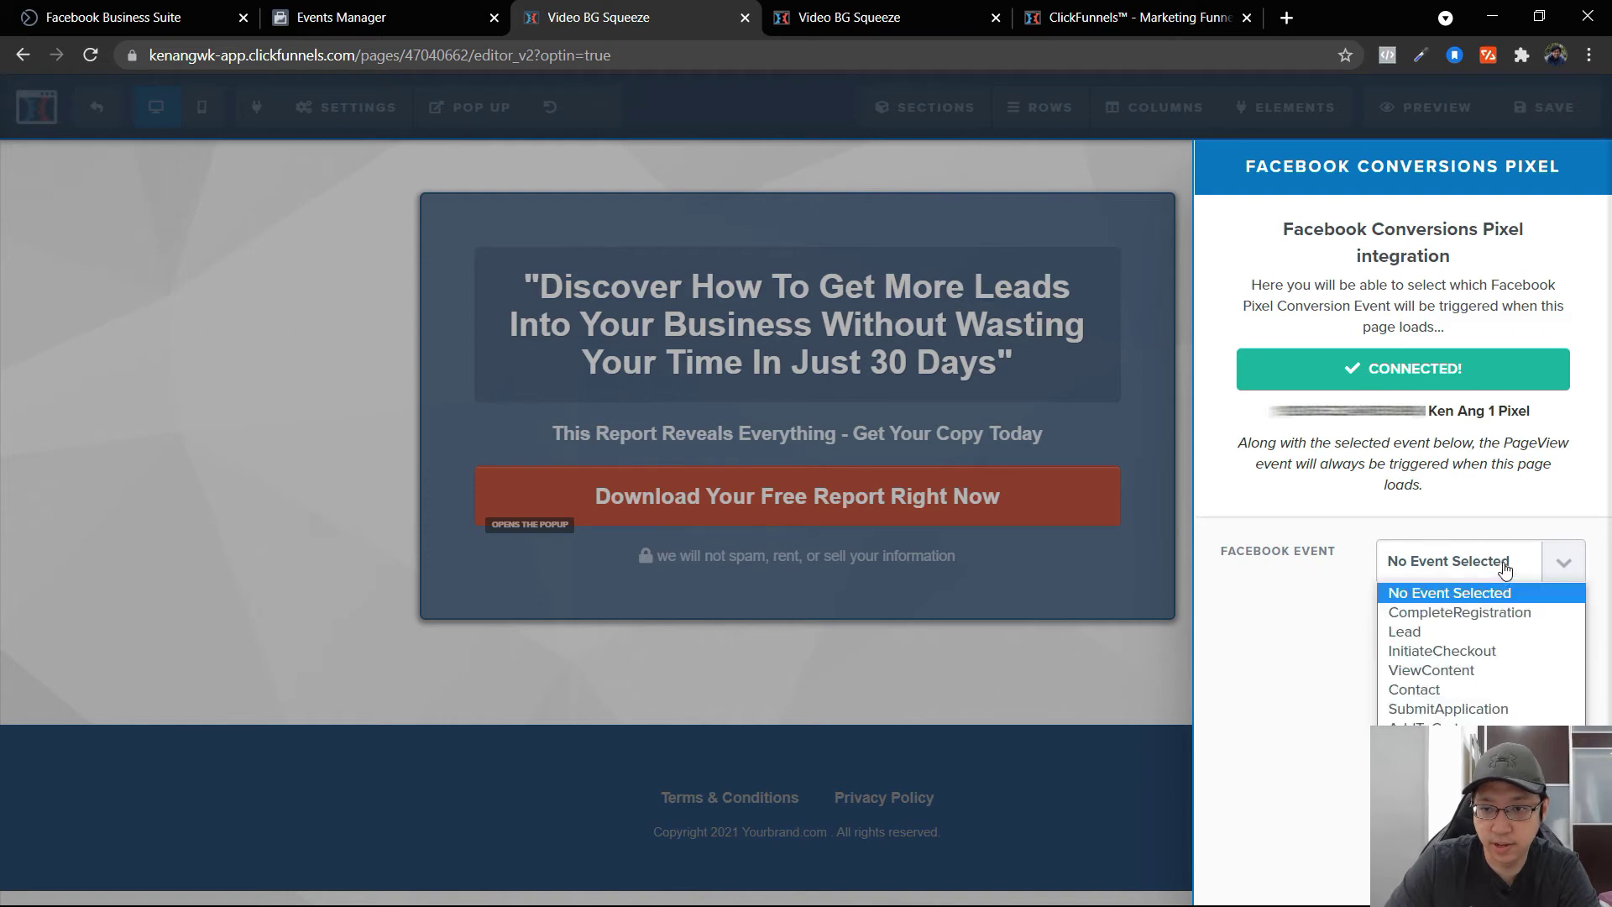
{"action": "left_click", "coordinate": [1526, 680]}
{"action": "left_click", "coordinate": [838, 319]}
{"action": "left_click", "coordinate": [1530, 109]}
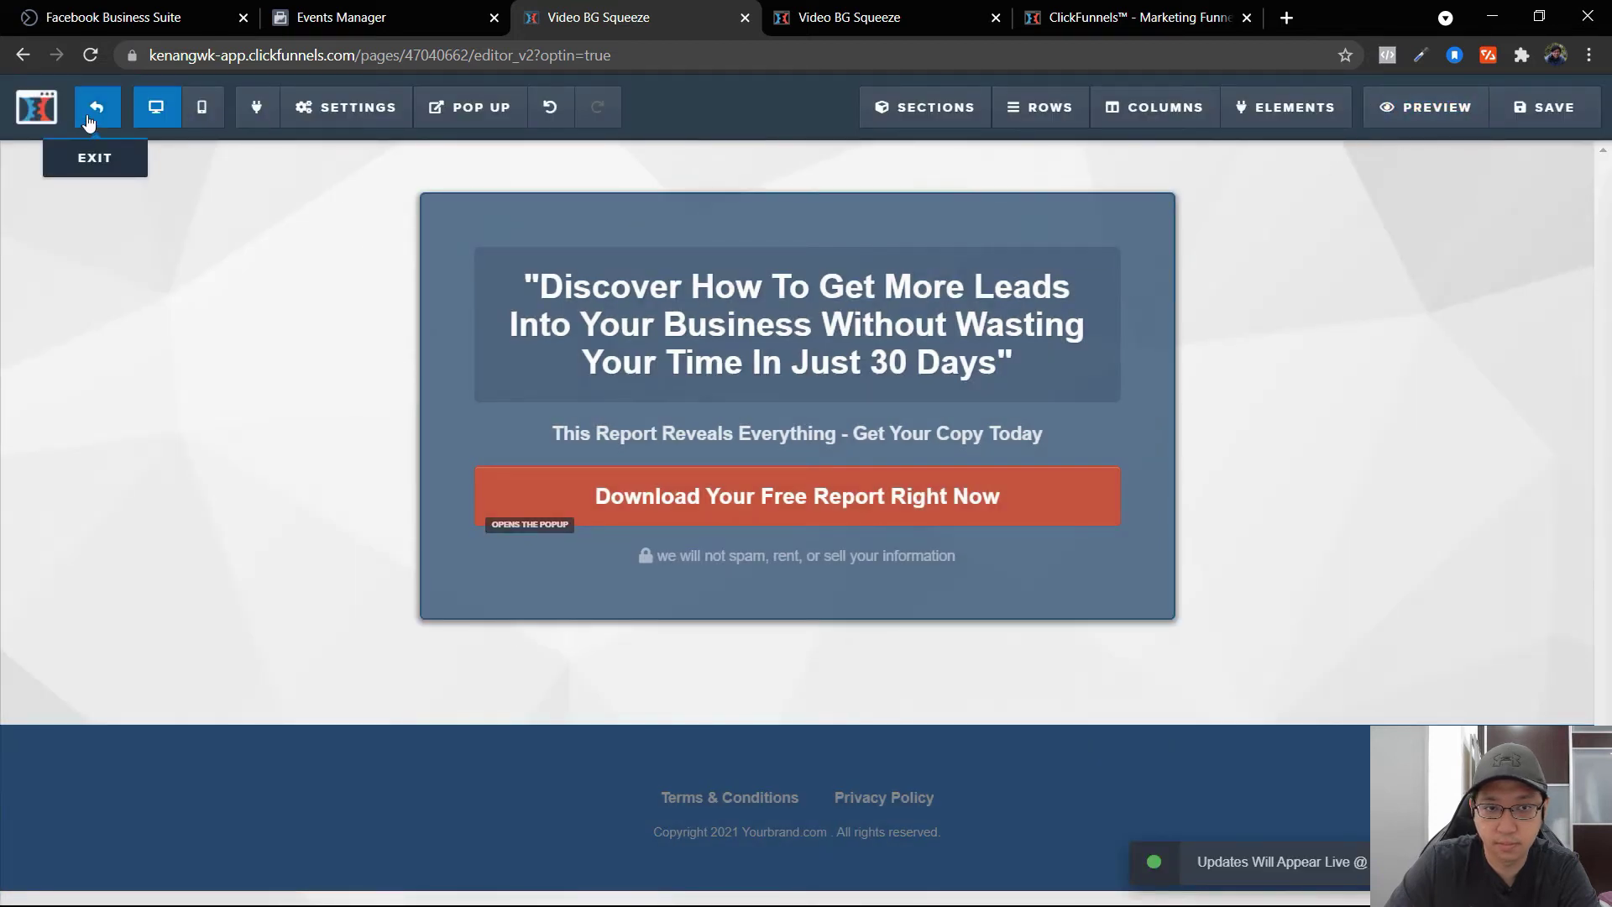
{"action": "left_click", "coordinate": [90, 123]}
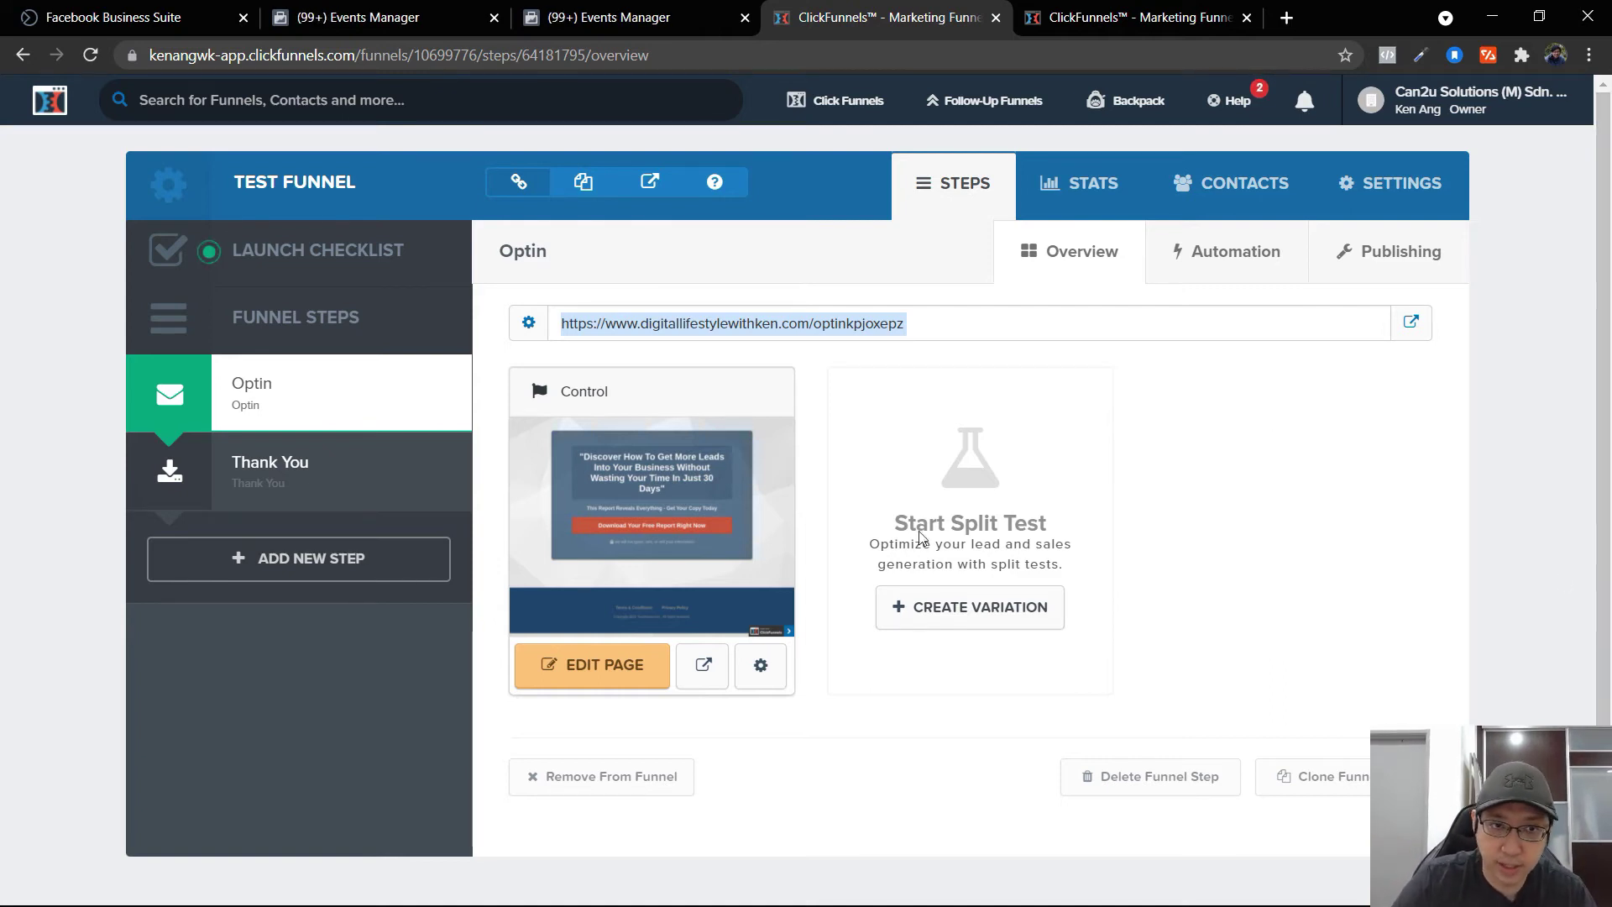
Step: Open the live Optin page from its copied funnel URL in a new browser tab and place that tab beside Events Manager
{"action": "left_click", "coordinate": [617, 10]}
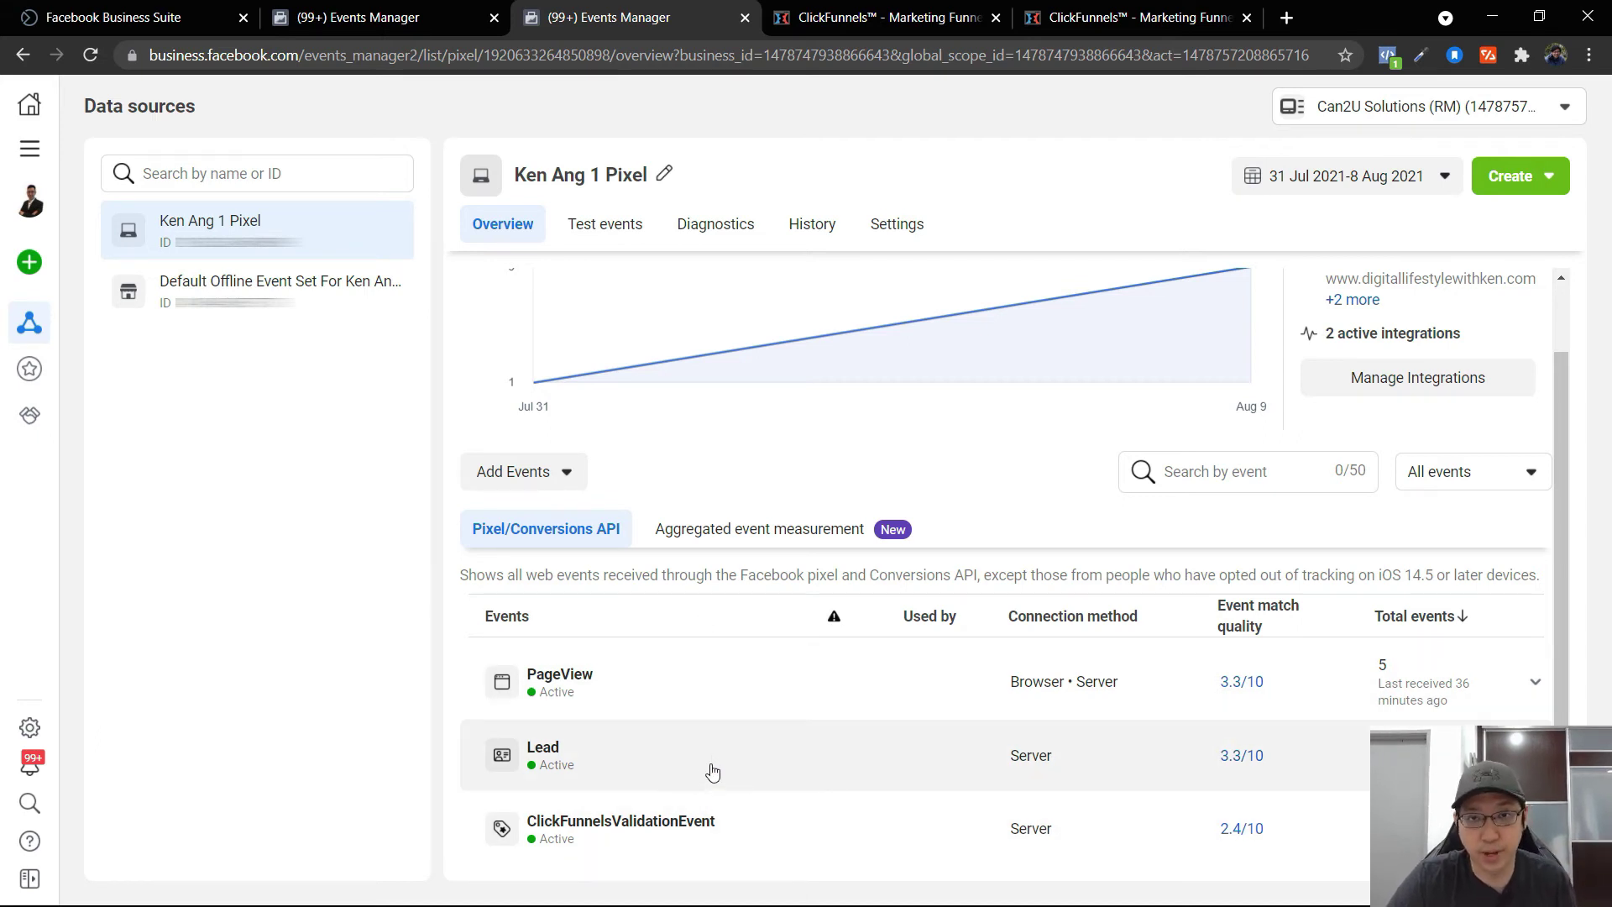
{"action": "key", "text": "ctrl+Tab"}
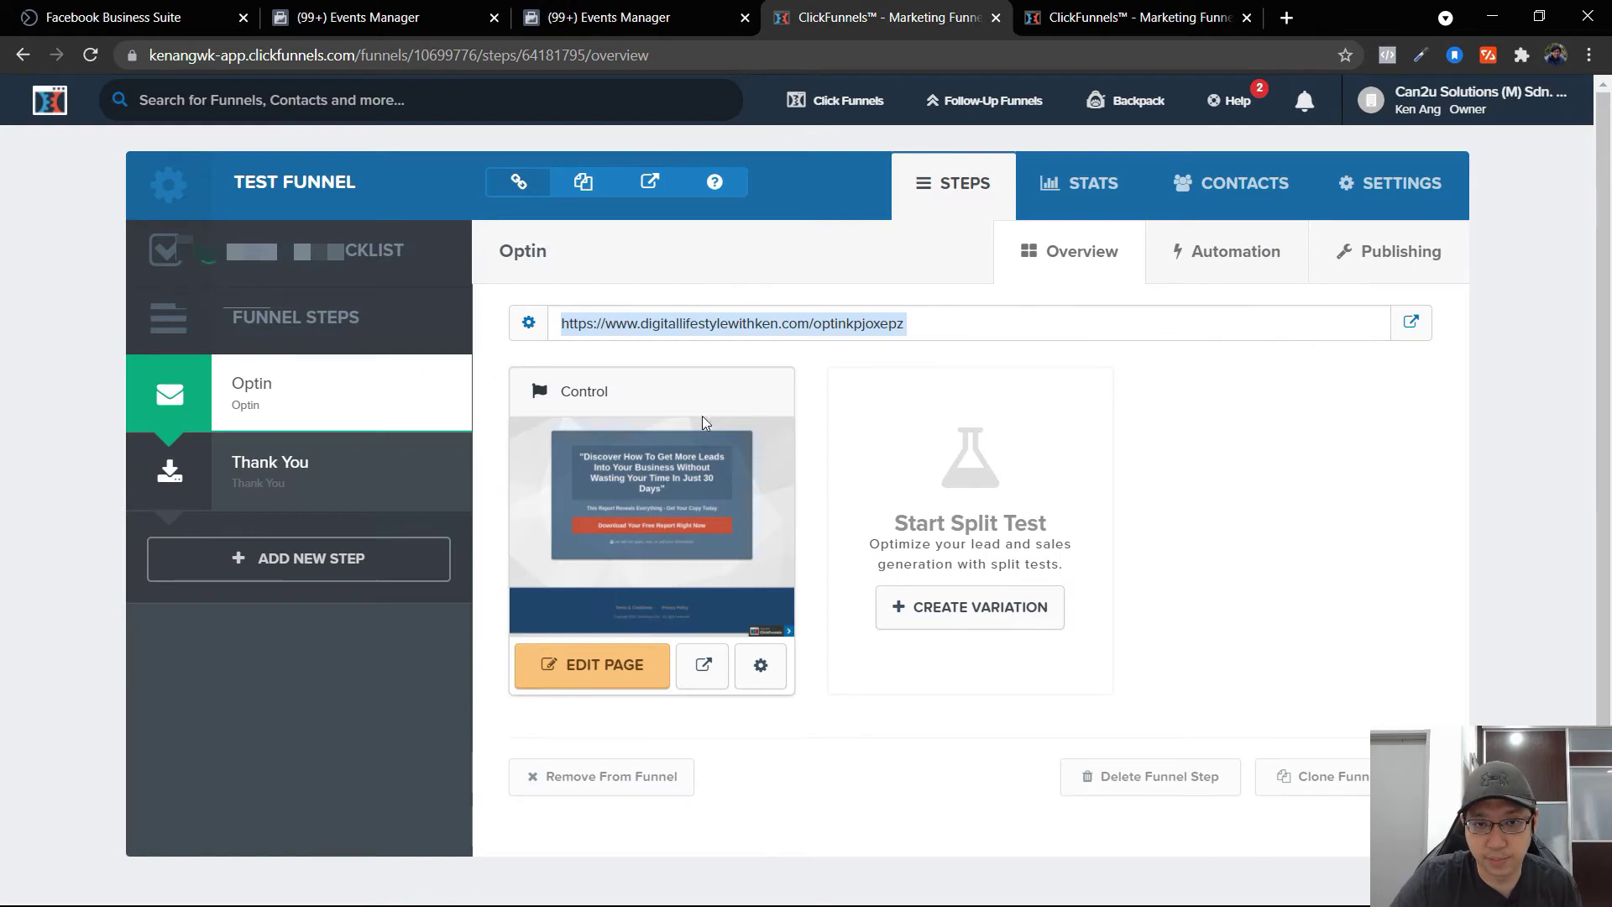
{"action": "key", "text": "ctrl+c"}
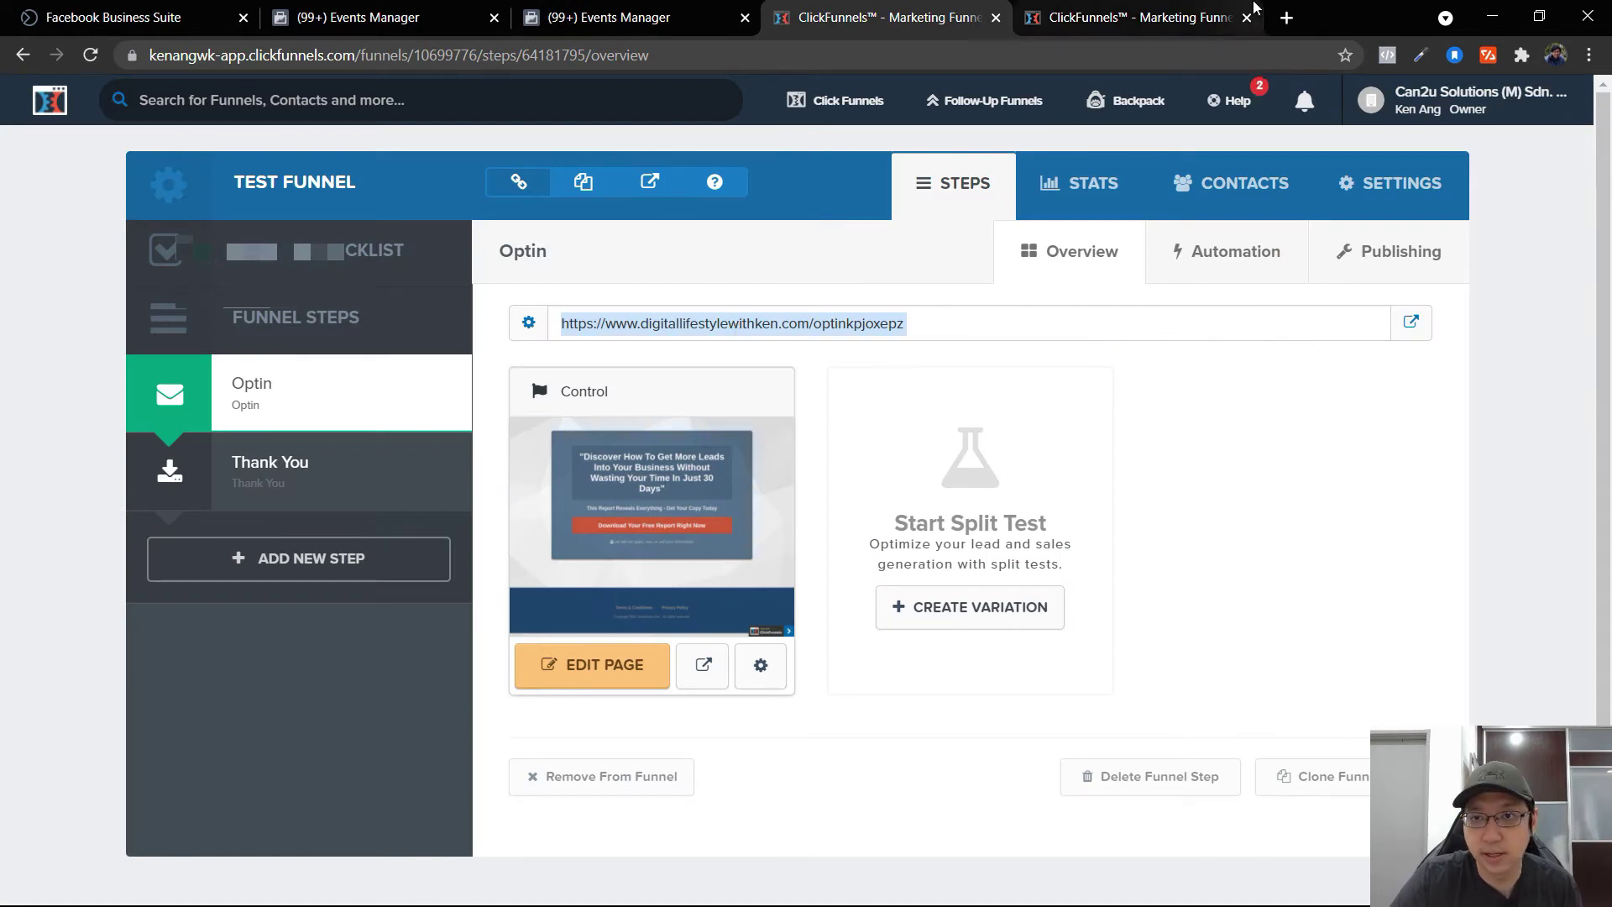
{"action": "left_click", "coordinate": [1286, 17]}
{"action": "key", "text": "ctrl+v"}
{"action": "key", "text": "Return"}
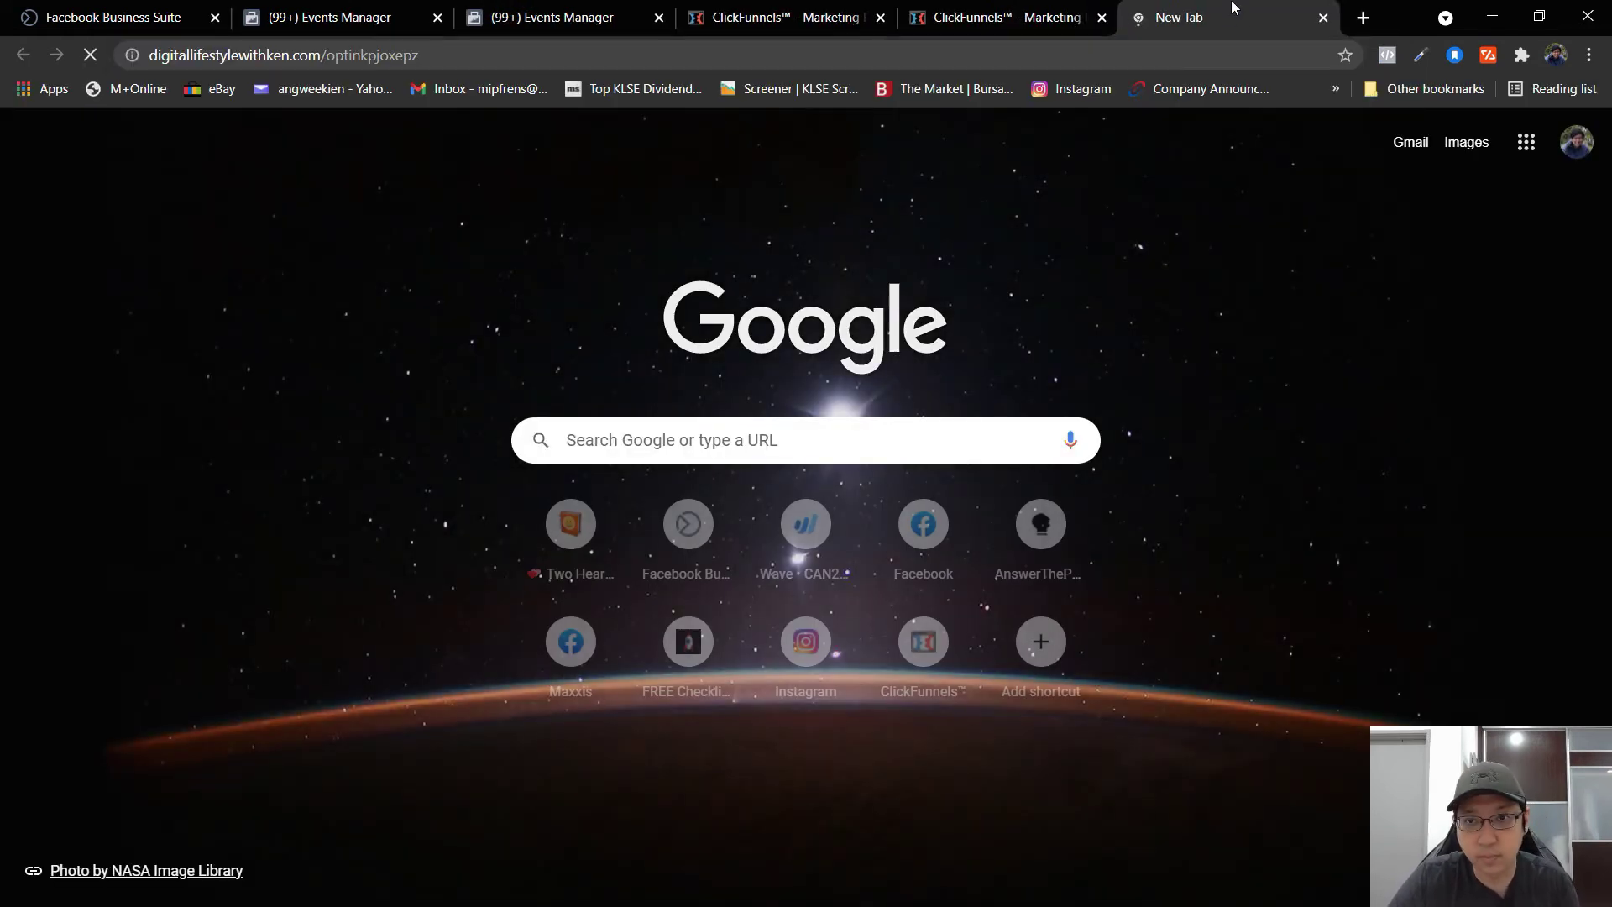
{"action": "left_click_drag", "start_coordinate": [1220, 8], "coordinate": [929, 16]}
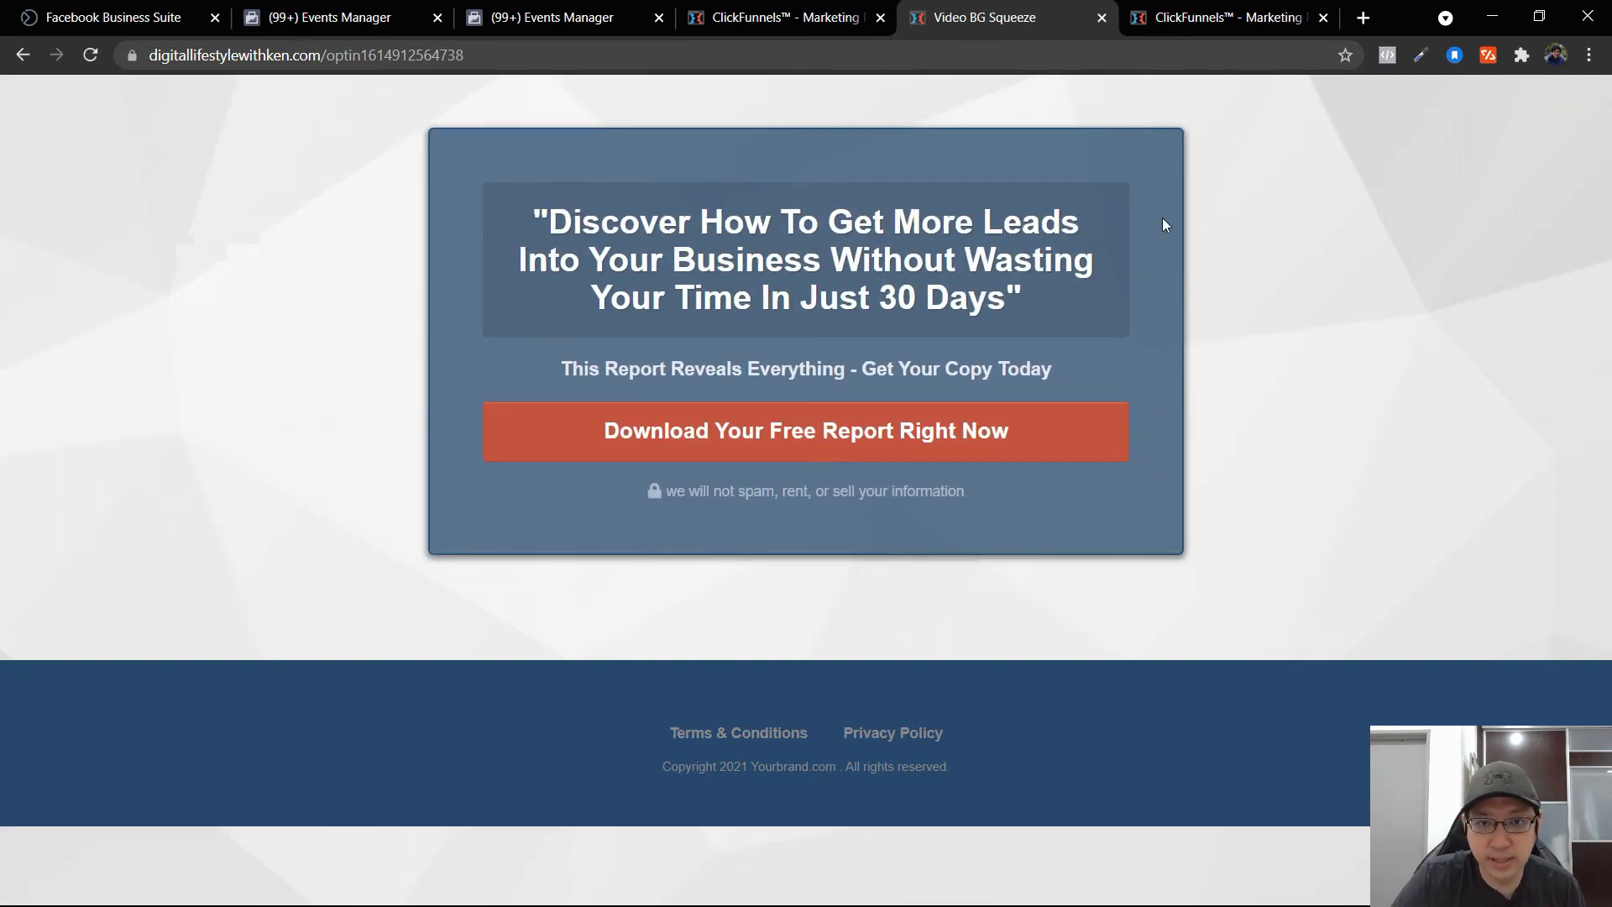
{"action": "left_click_drag", "start_coordinate": [959, 7], "coordinate": [737, 17]}
Step: In Events Manager, examine the recent activities of the pixel's PageView event, then collapse the event's details
{"action": "left_click", "coordinate": [550, 17]}
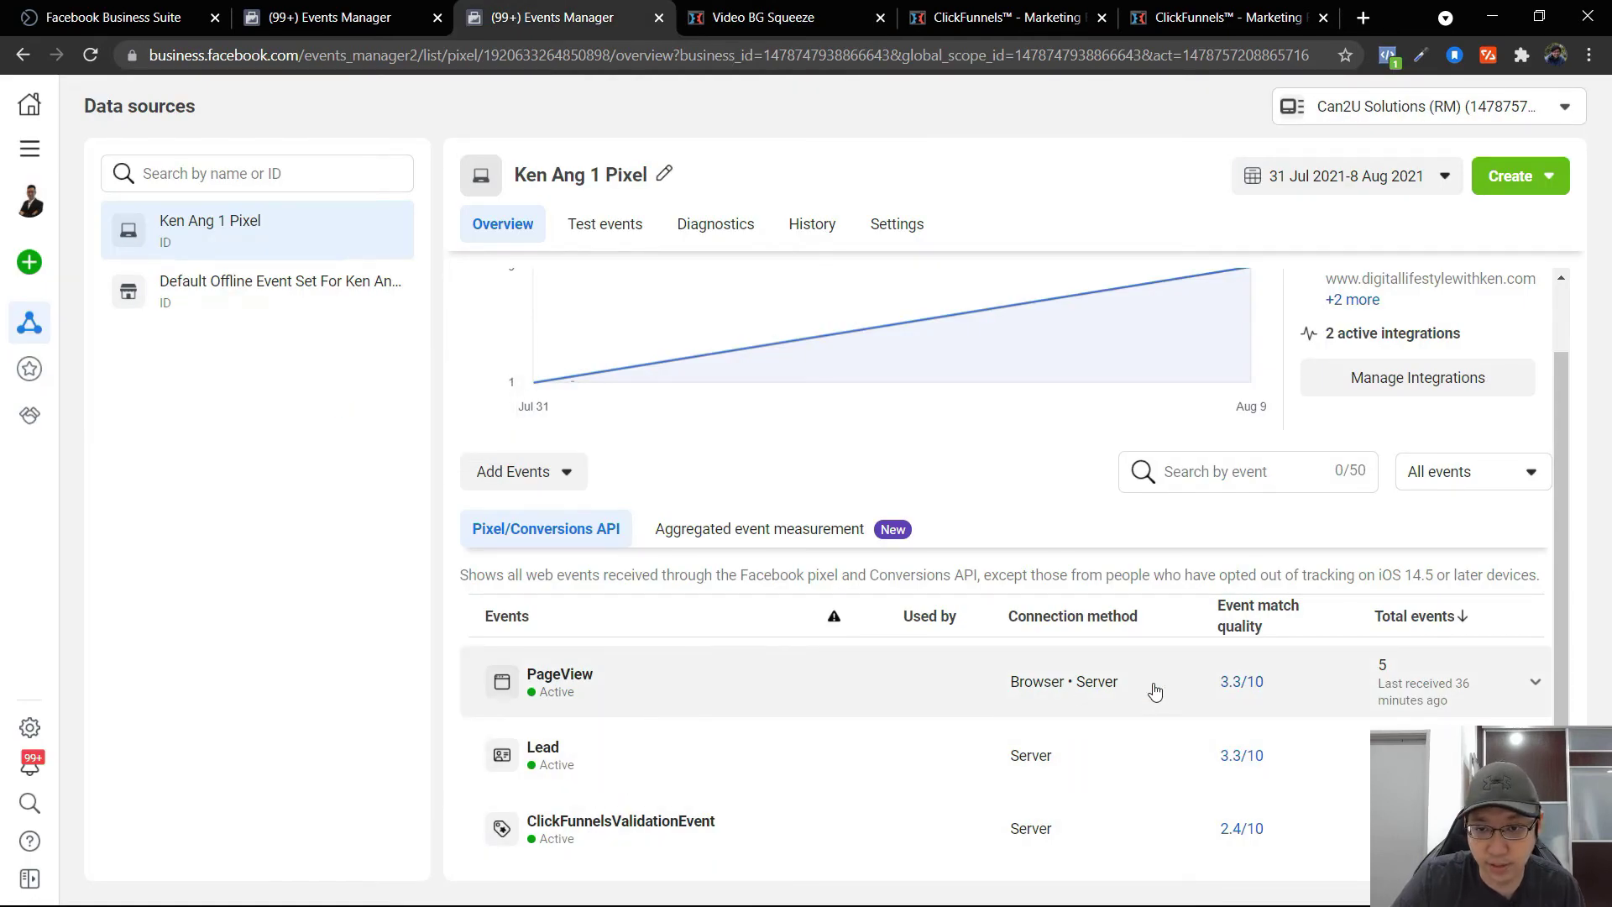
{"action": "left_click", "coordinate": [781, 16]}
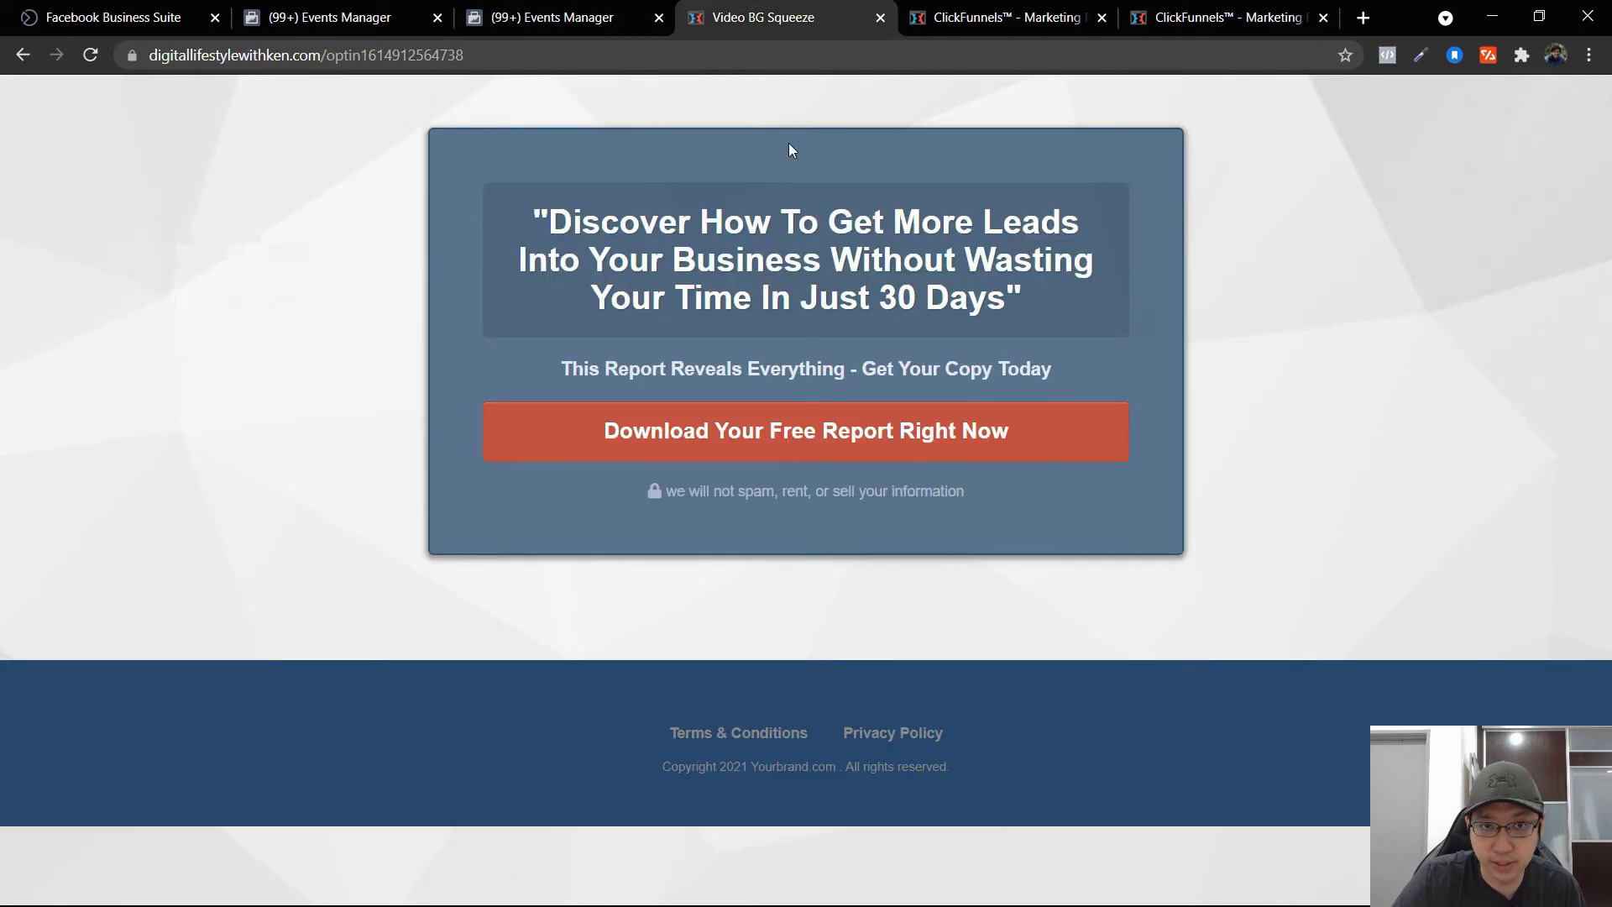
{"action": "left_click", "coordinate": [554, 17]}
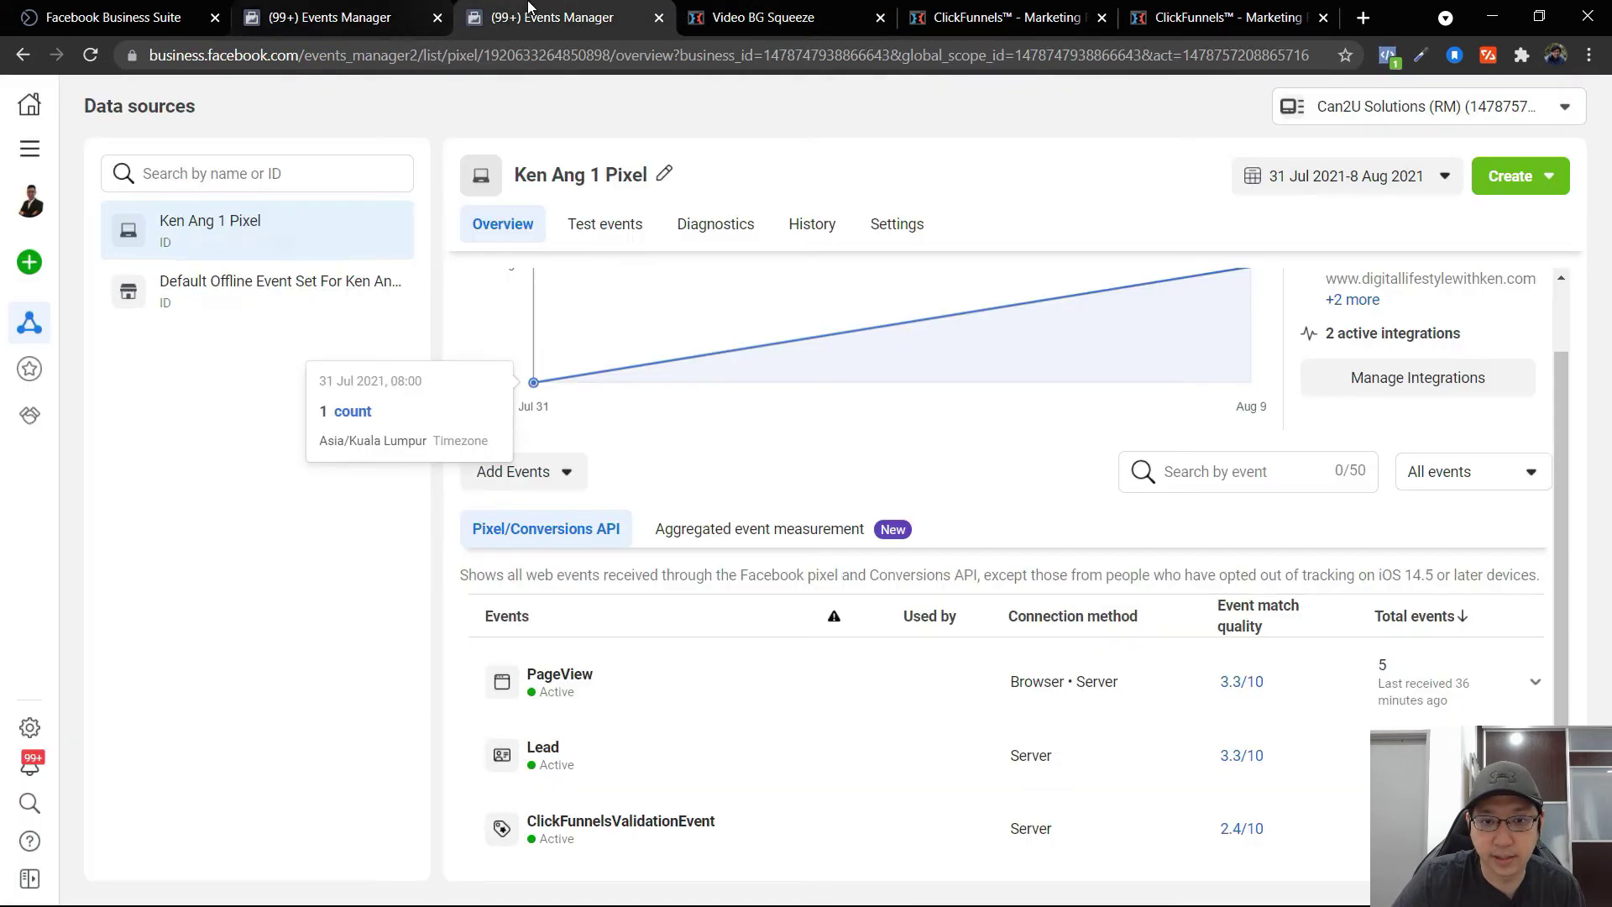
{"action": "left_click", "coordinate": [1105, 684]}
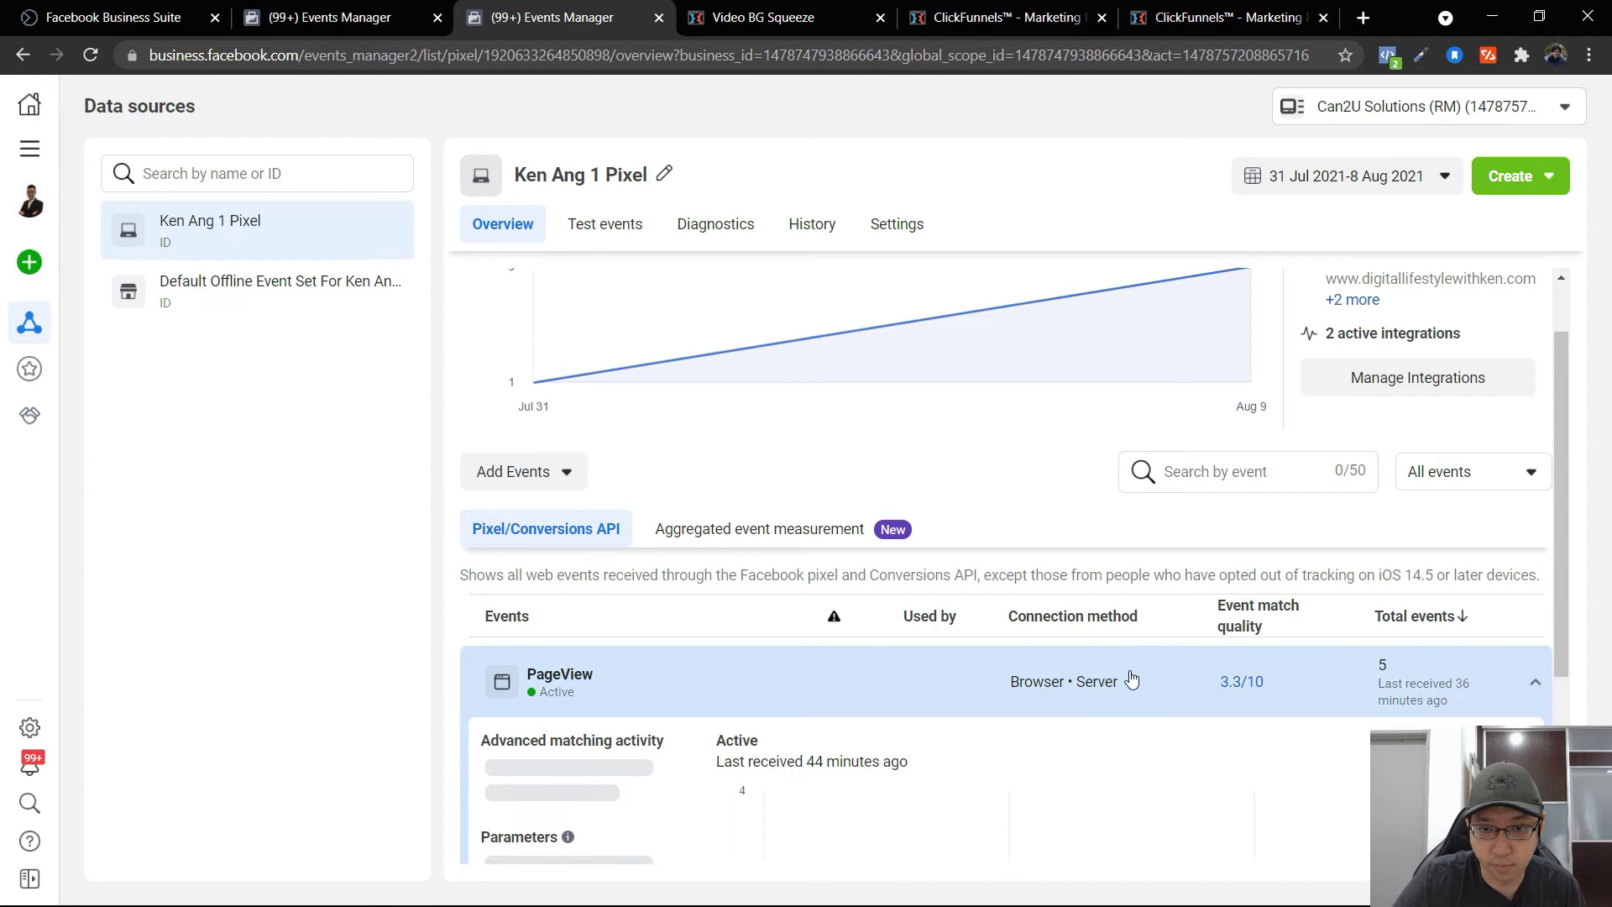
{"action": "scroll", "coordinate": [1130, 671], "scroll_direction": "down", "scroll_amount": 3}
{"action": "left_click", "coordinate": [1444, 680]}
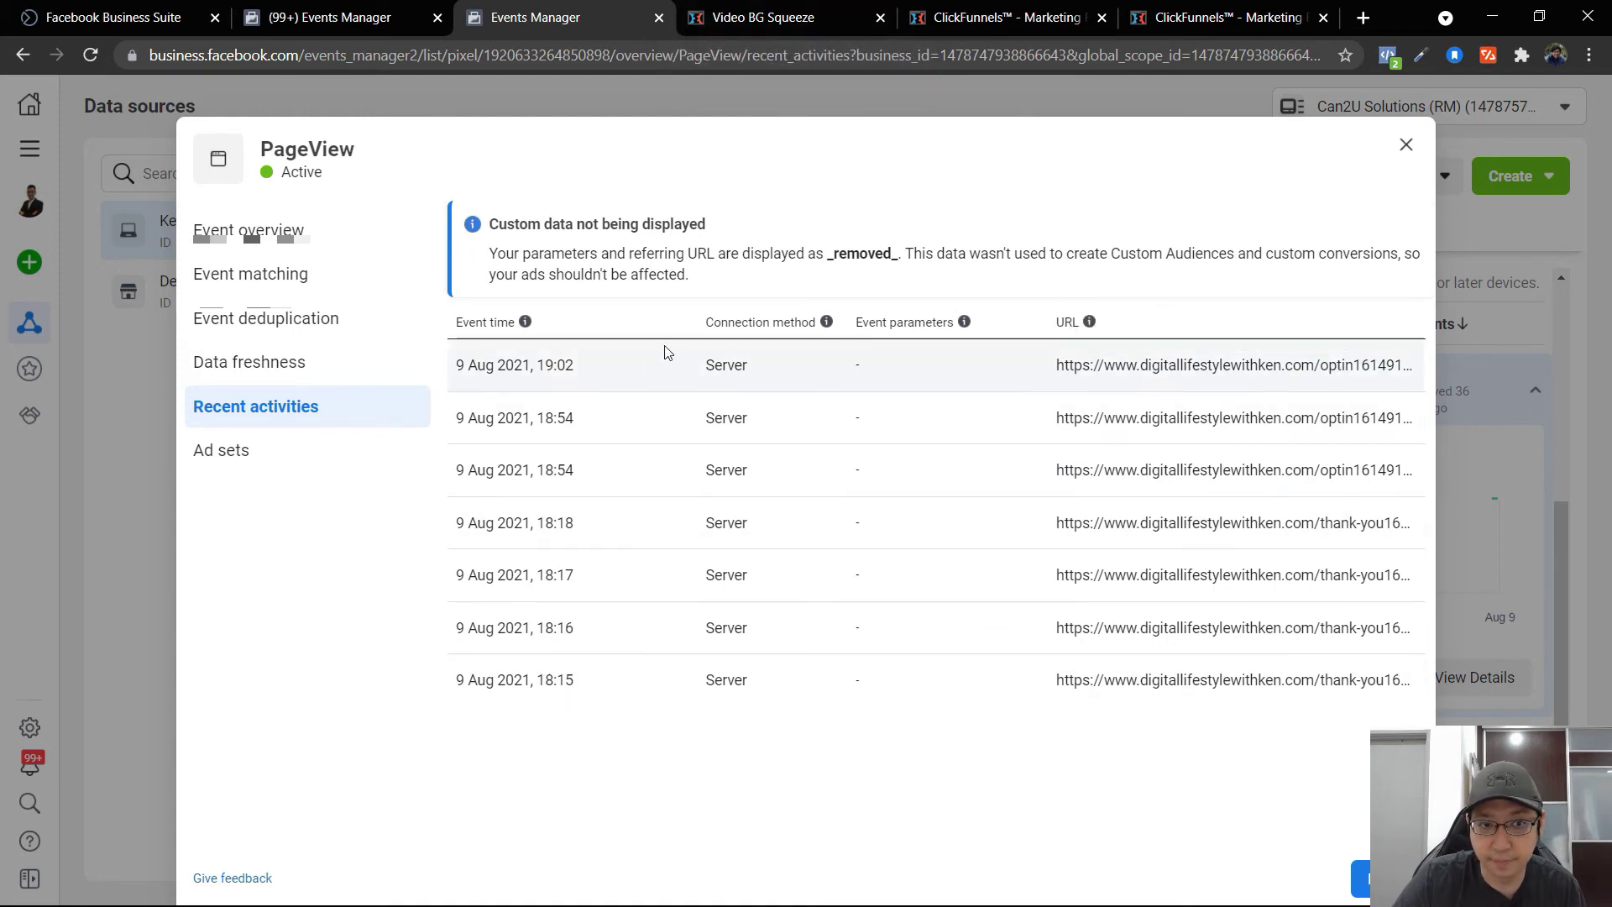
{"action": "left_click", "coordinate": [1405, 145]}
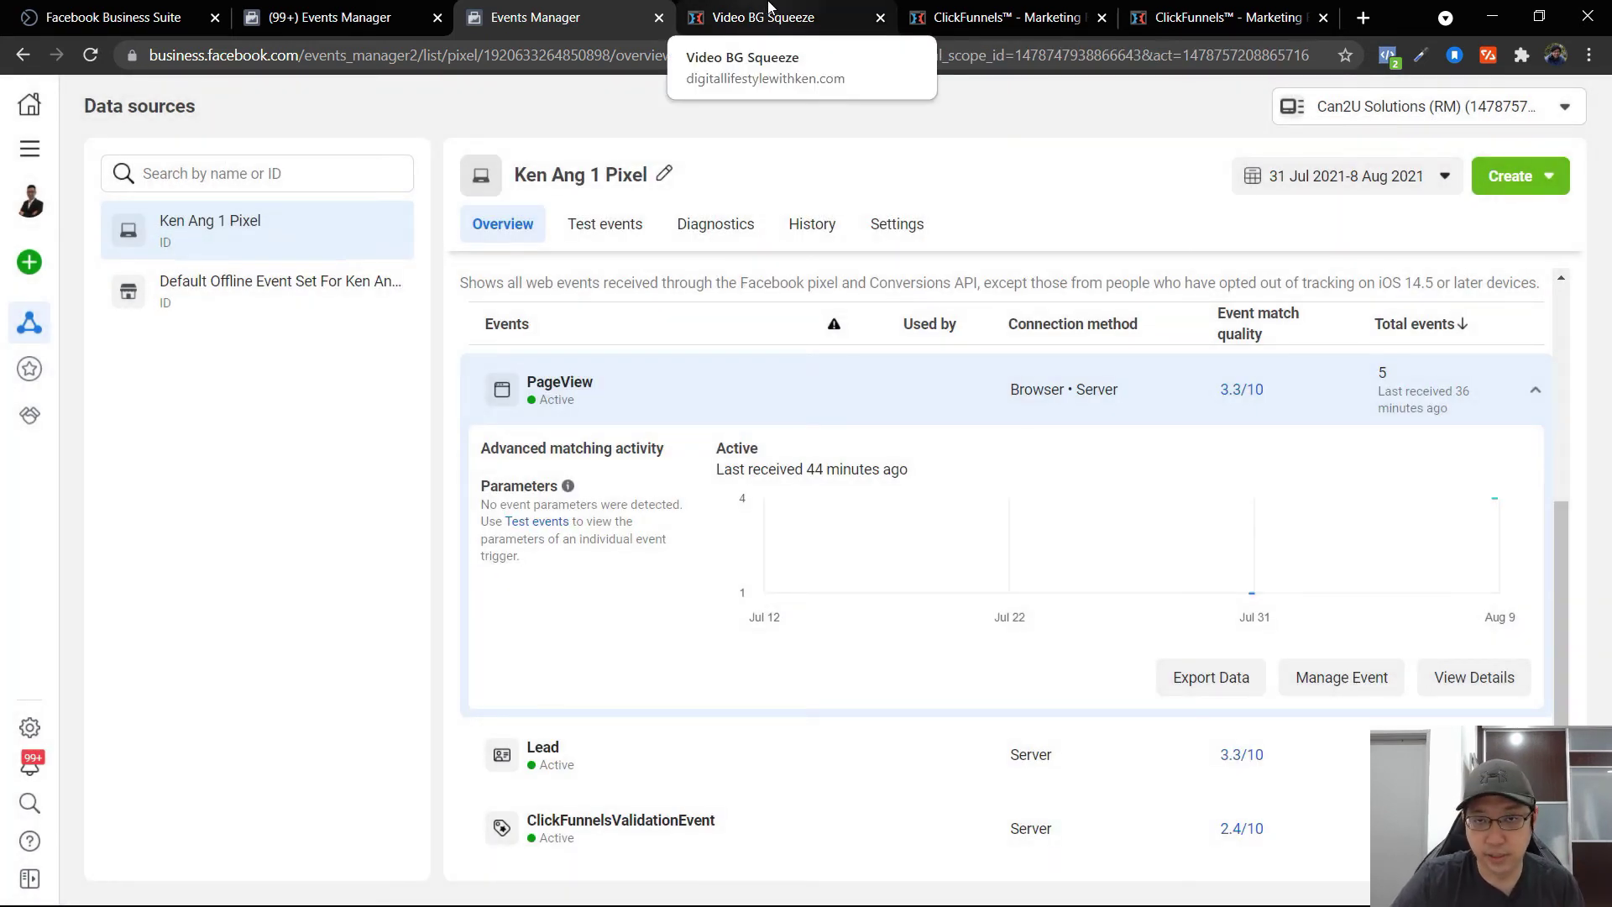
{"action": "left_click", "coordinate": [769, 10]}
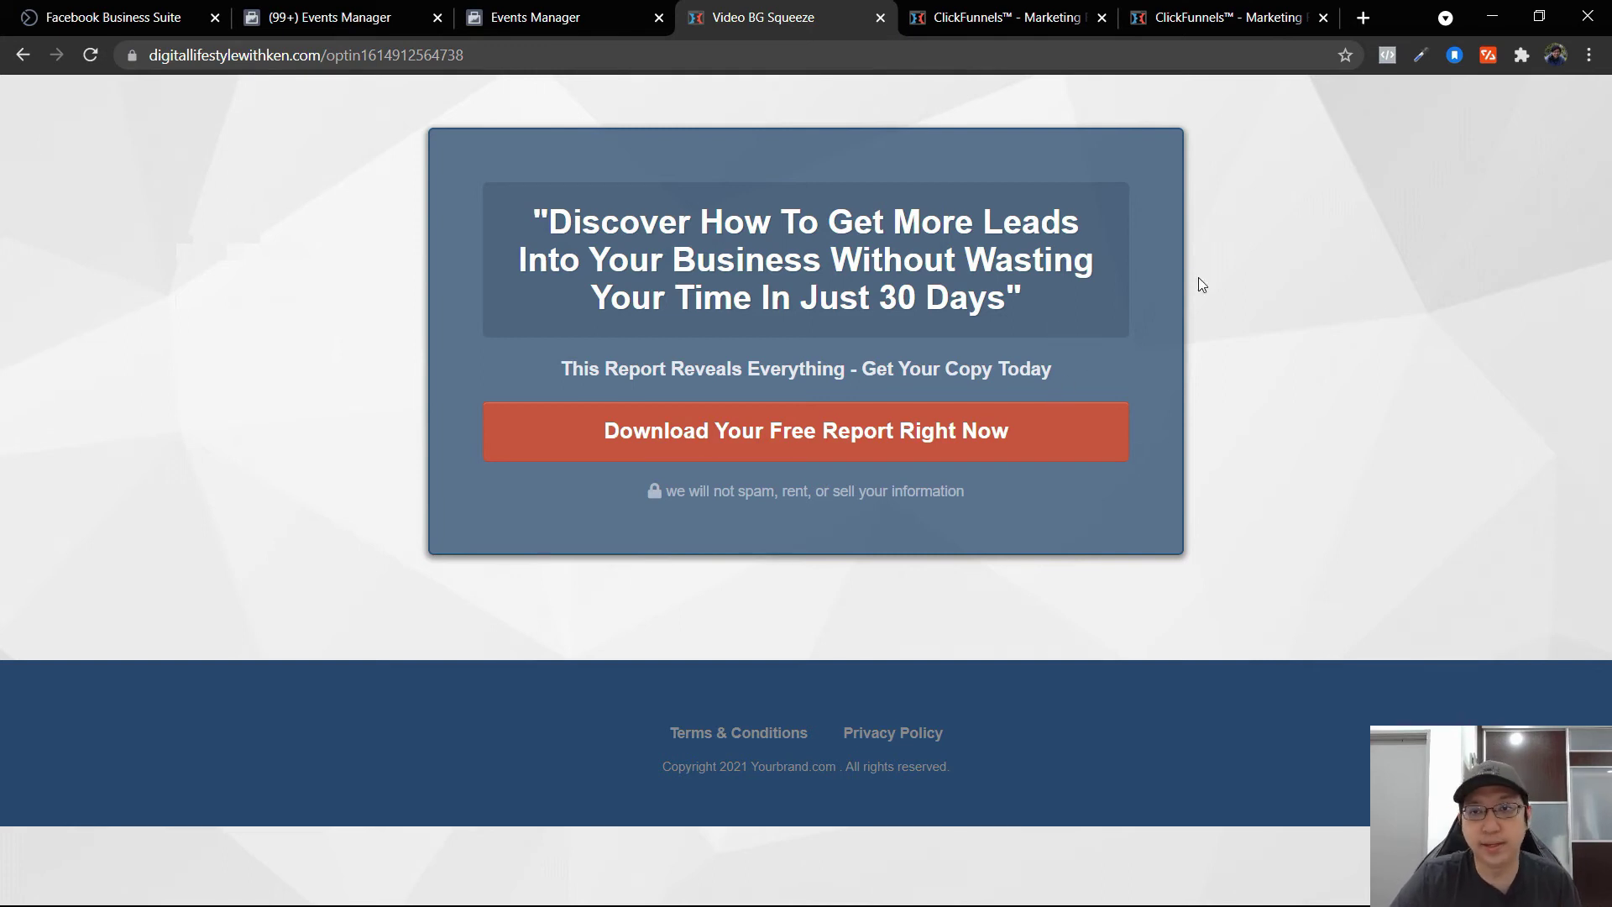
{"action": "left_click", "coordinate": [538, 17]}
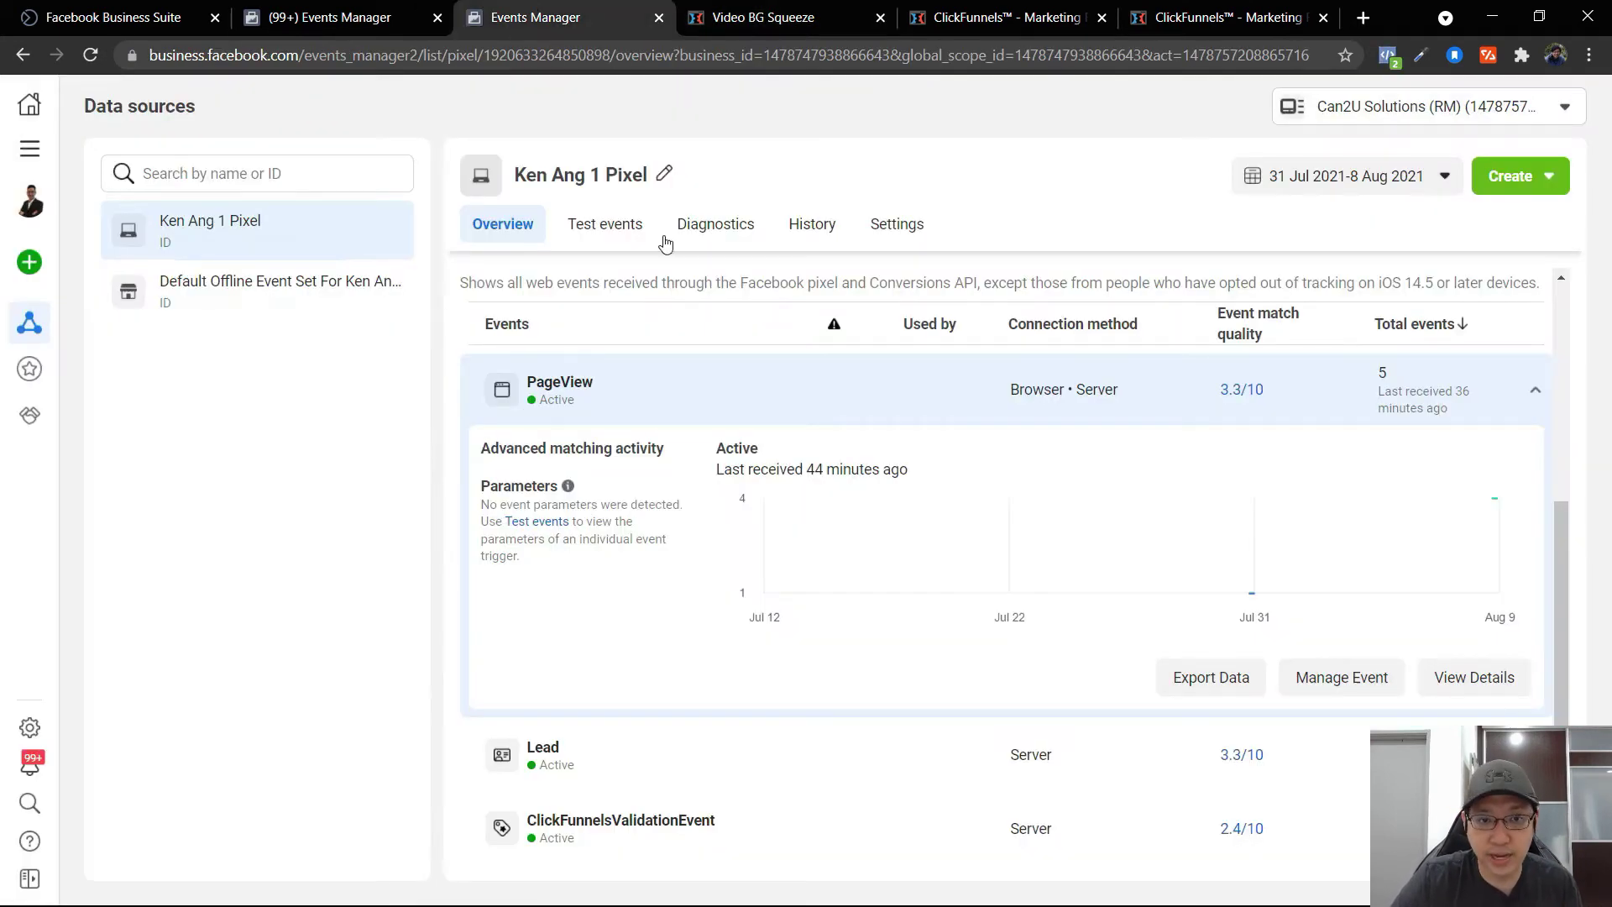
{"action": "left_click", "coordinate": [771, 400]}
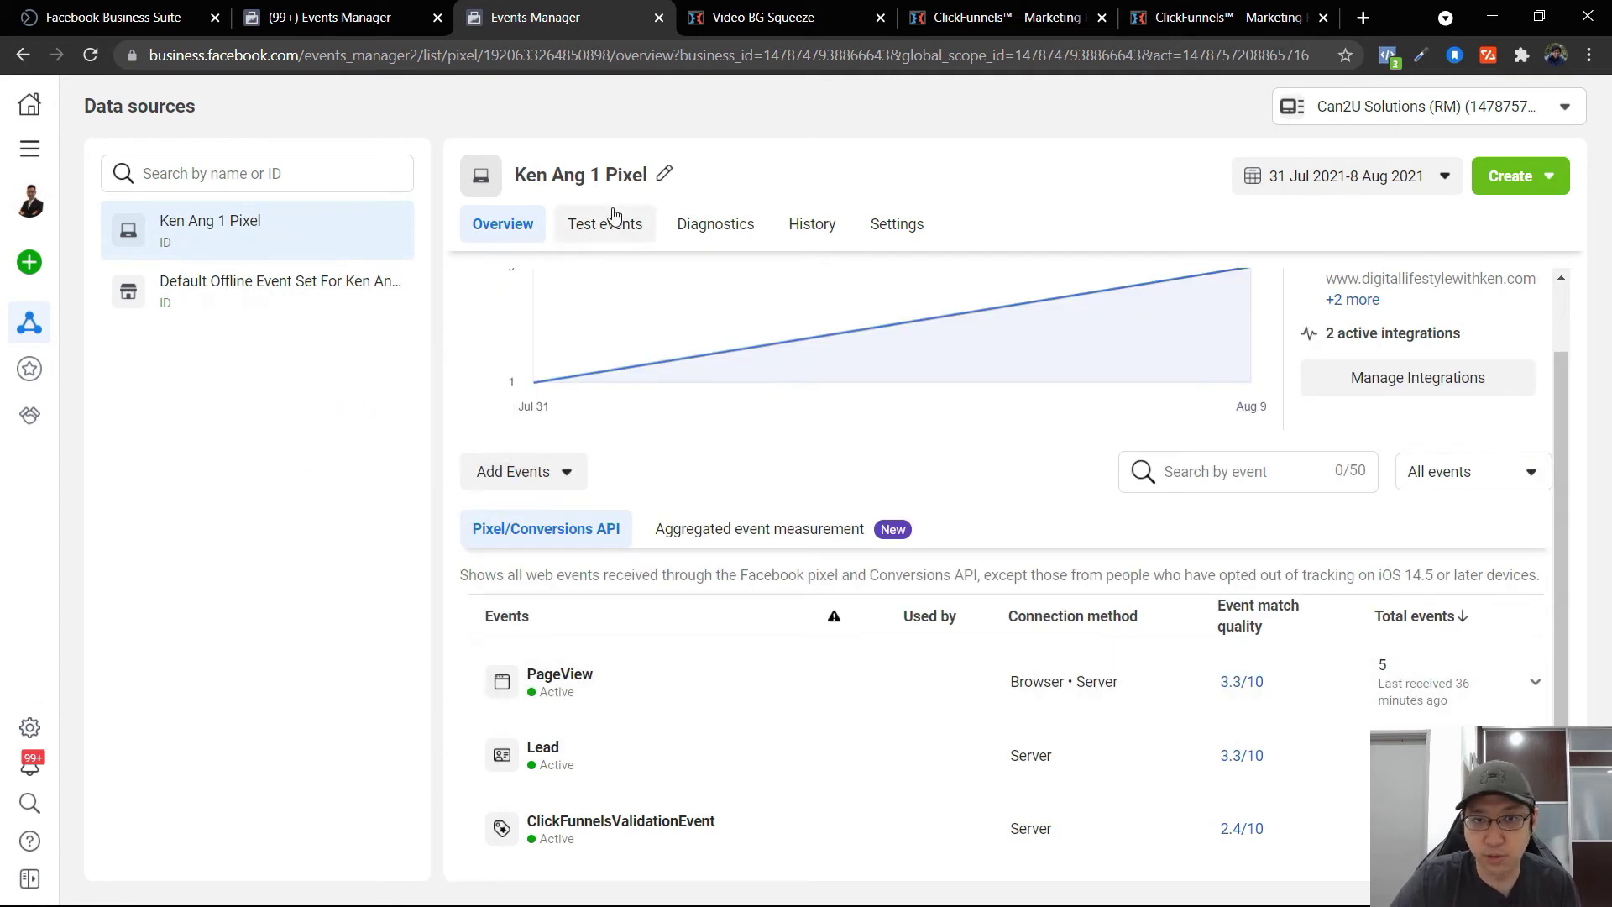
Step: Examine the recent activities of the pixel's Lead event in Events Manager, then close the event details
{"action": "left_click", "coordinate": [762, 7]}
{"action": "left_click", "coordinate": [544, 22]}
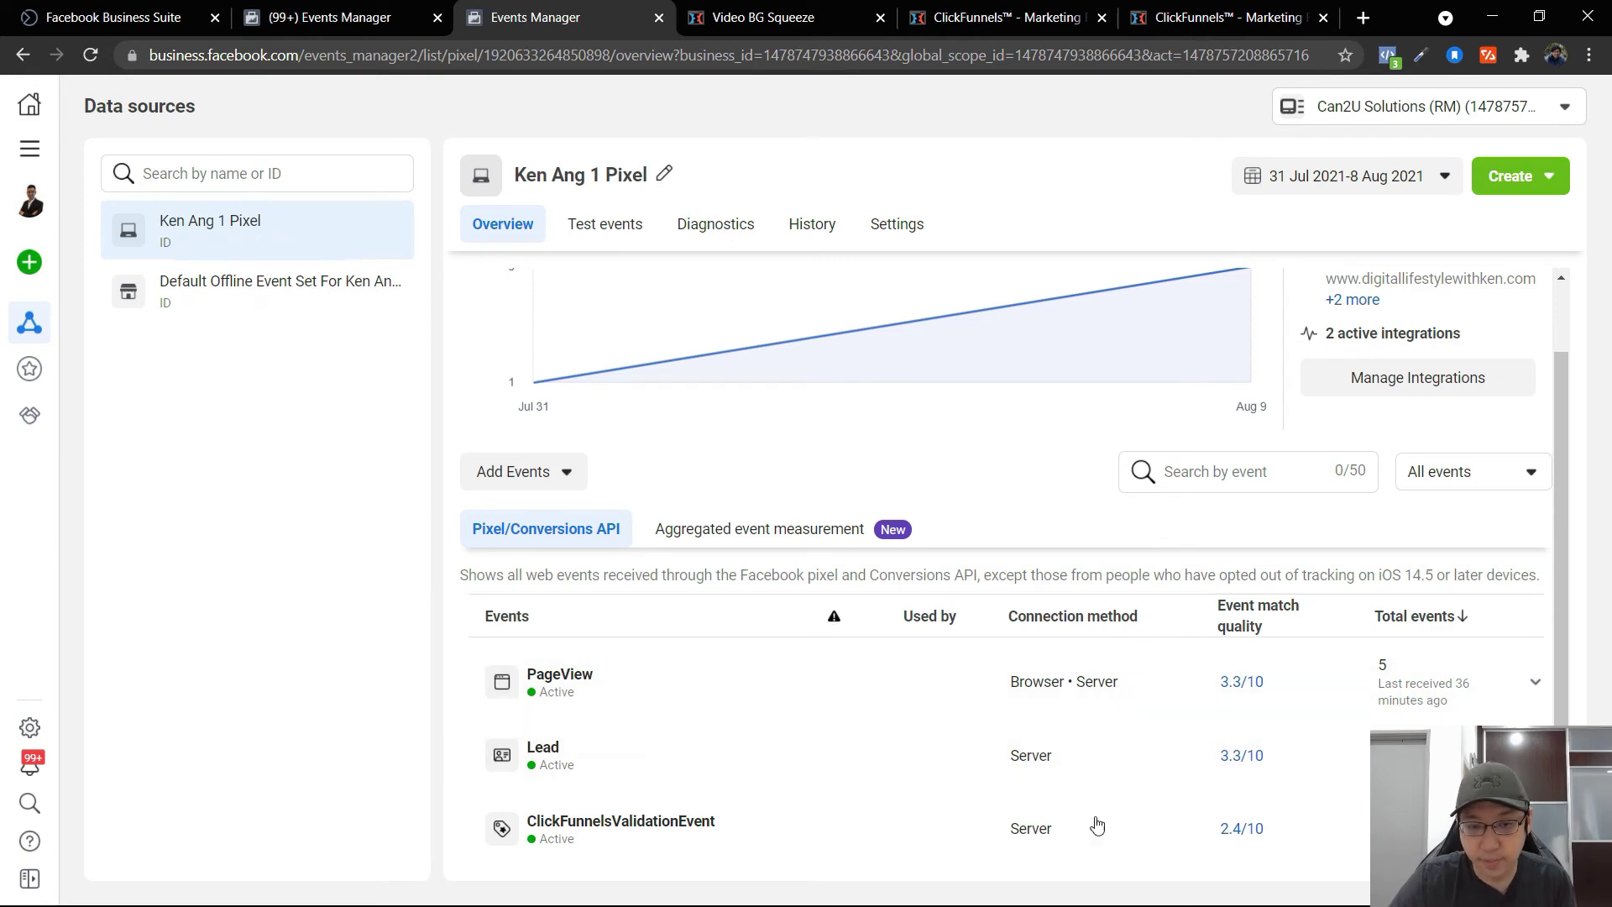
{"action": "triple_click", "coordinate": [1108, 773]}
{"action": "scroll", "coordinate": [953, 766], "scroll_direction": "down", "scroll_amount": 3}
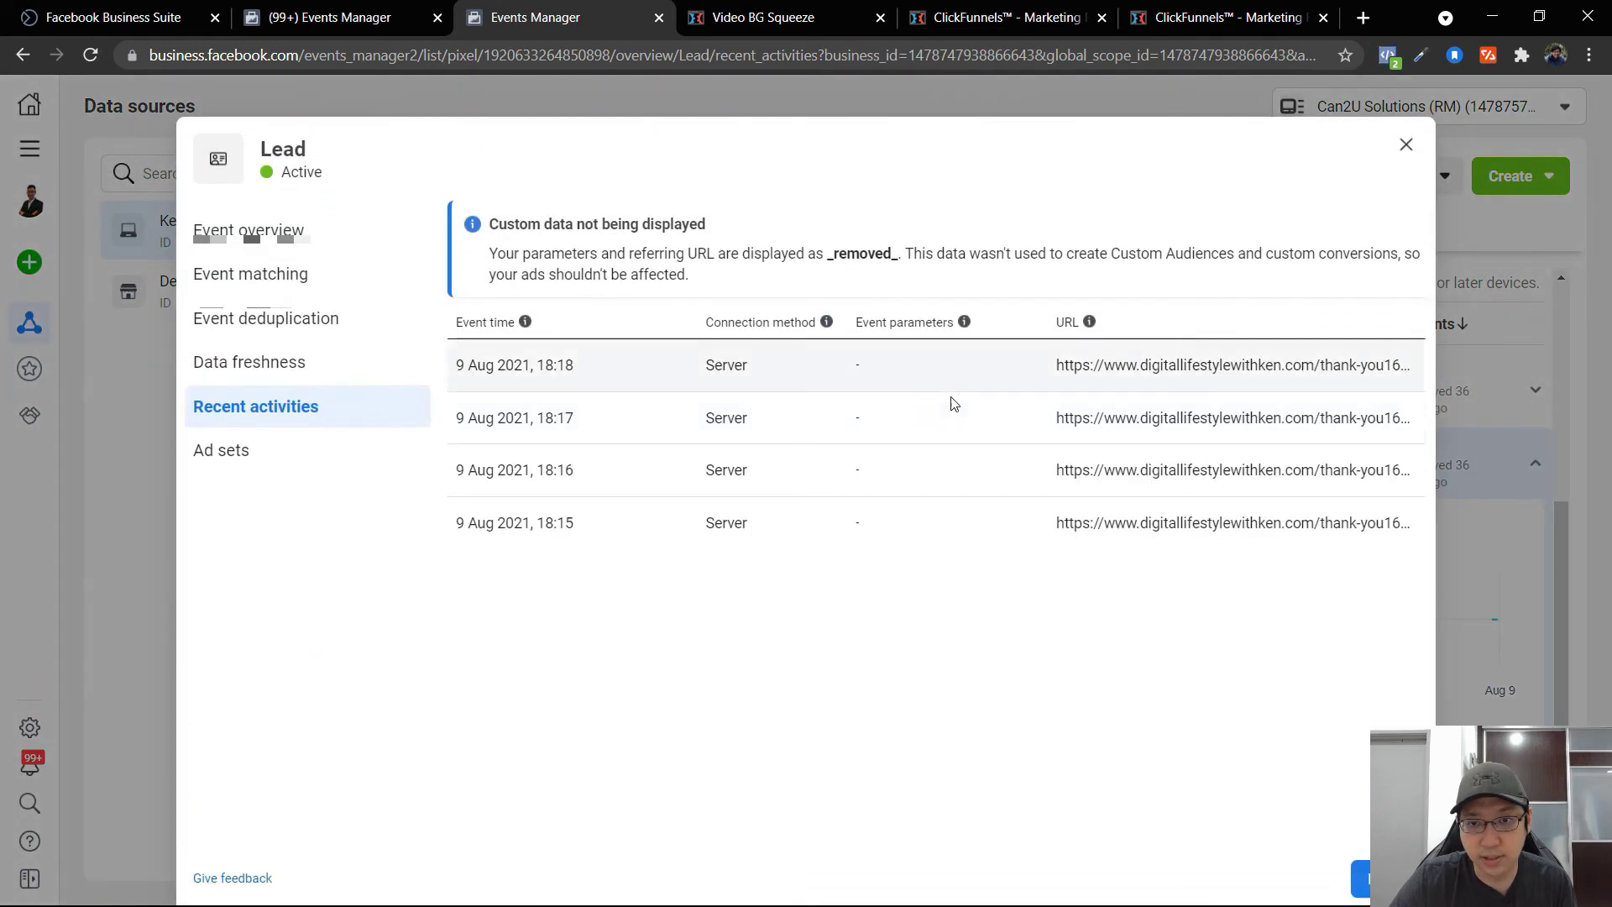
{"action": "left_click", "coordinate": [1407, 135]}
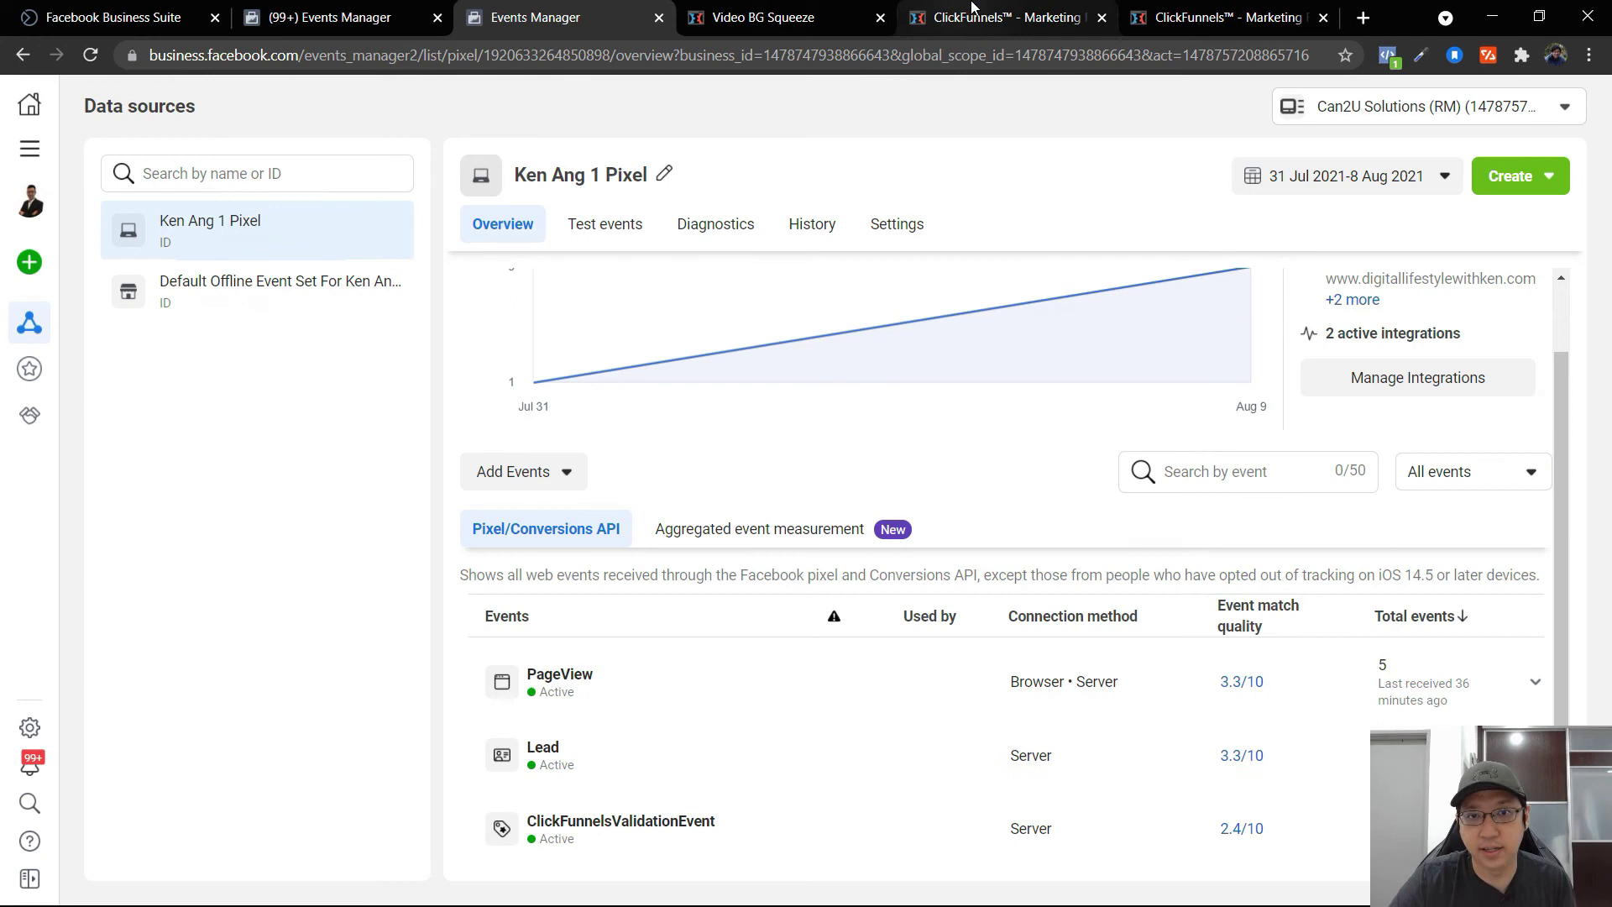
Step: Revisit the live Optin page, then look over the pixel's event list and activity overview in Events Manager
{"action": "left_click", "coordinate": [764, 17]}
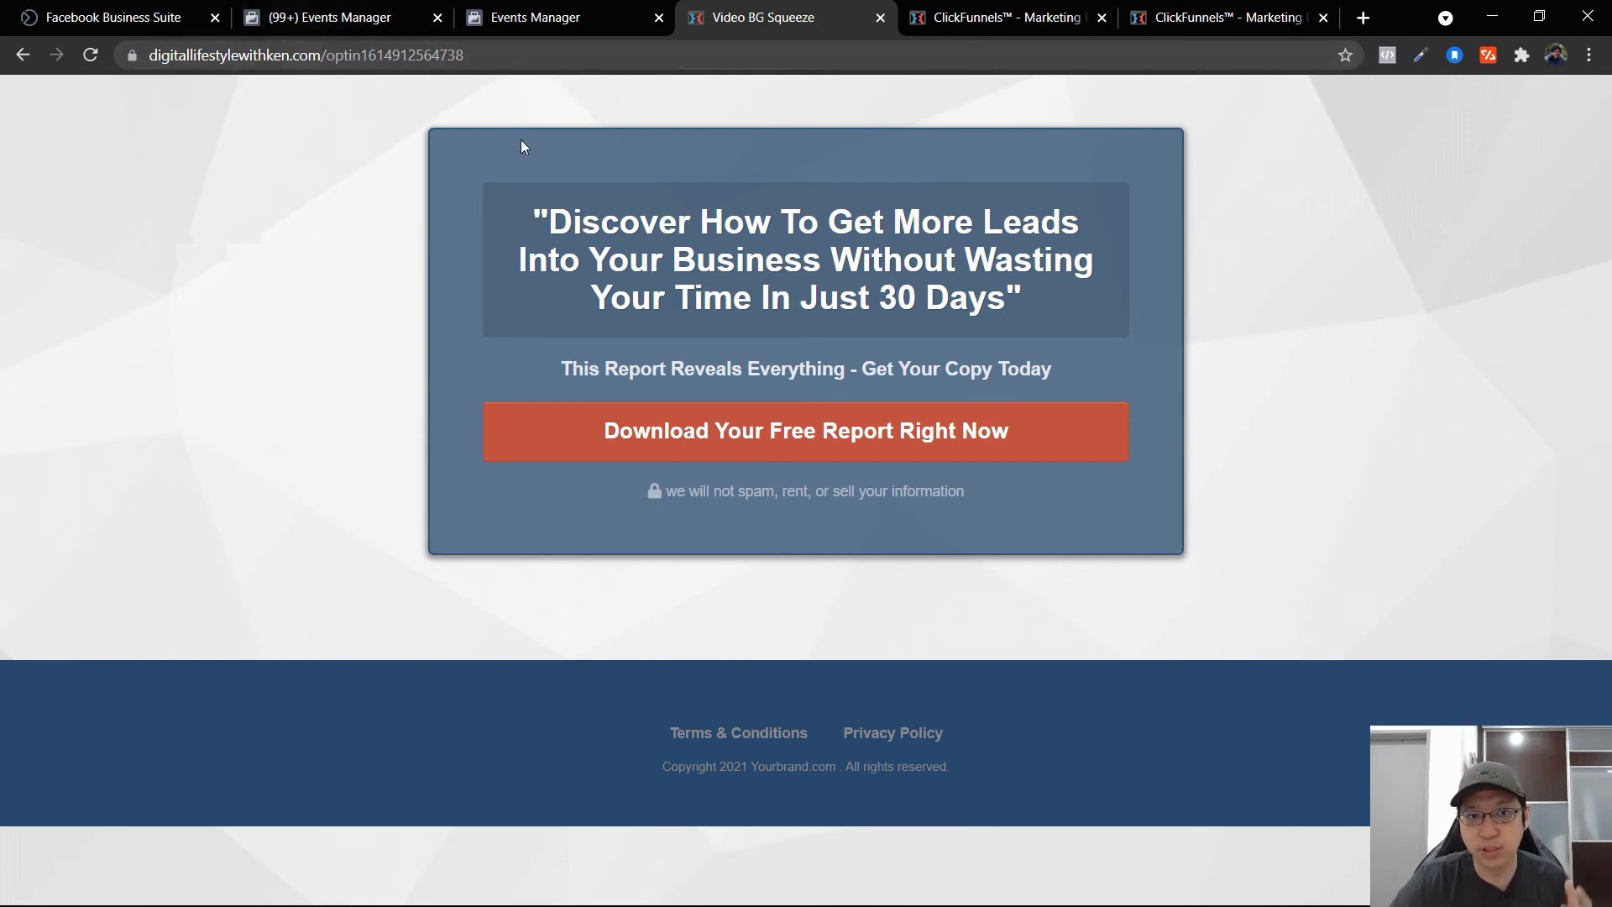
{"action": "left_click", "coordinate": [538, 9]}
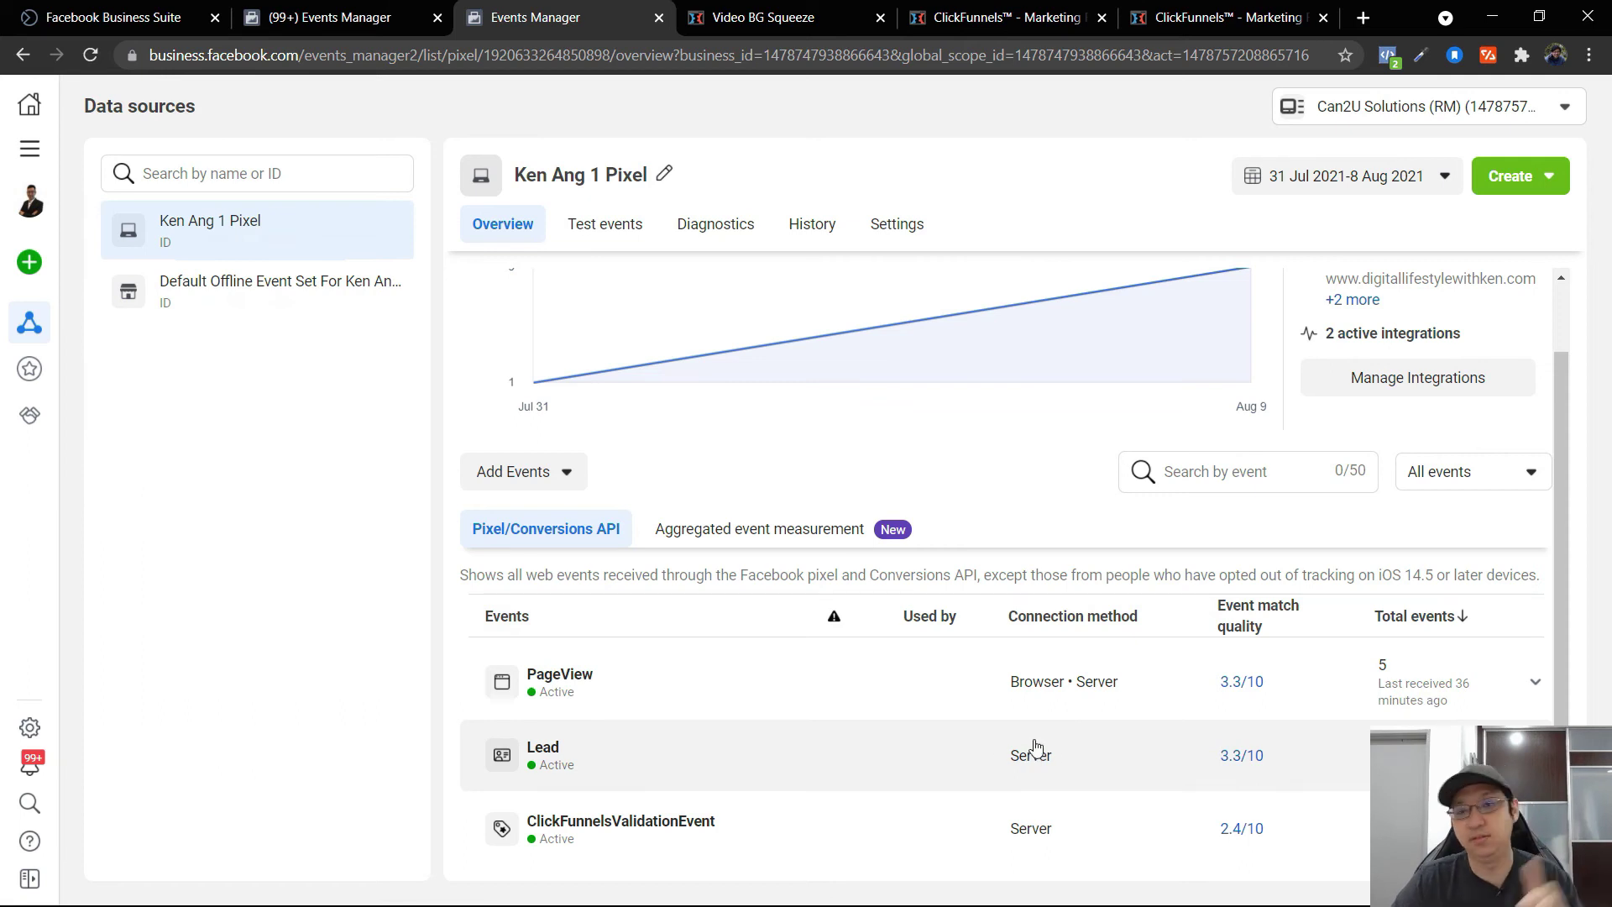
{"action": "scroll", "coordinate": [839, 671], "scroll_direction": "up", "scroll_amount": 1}
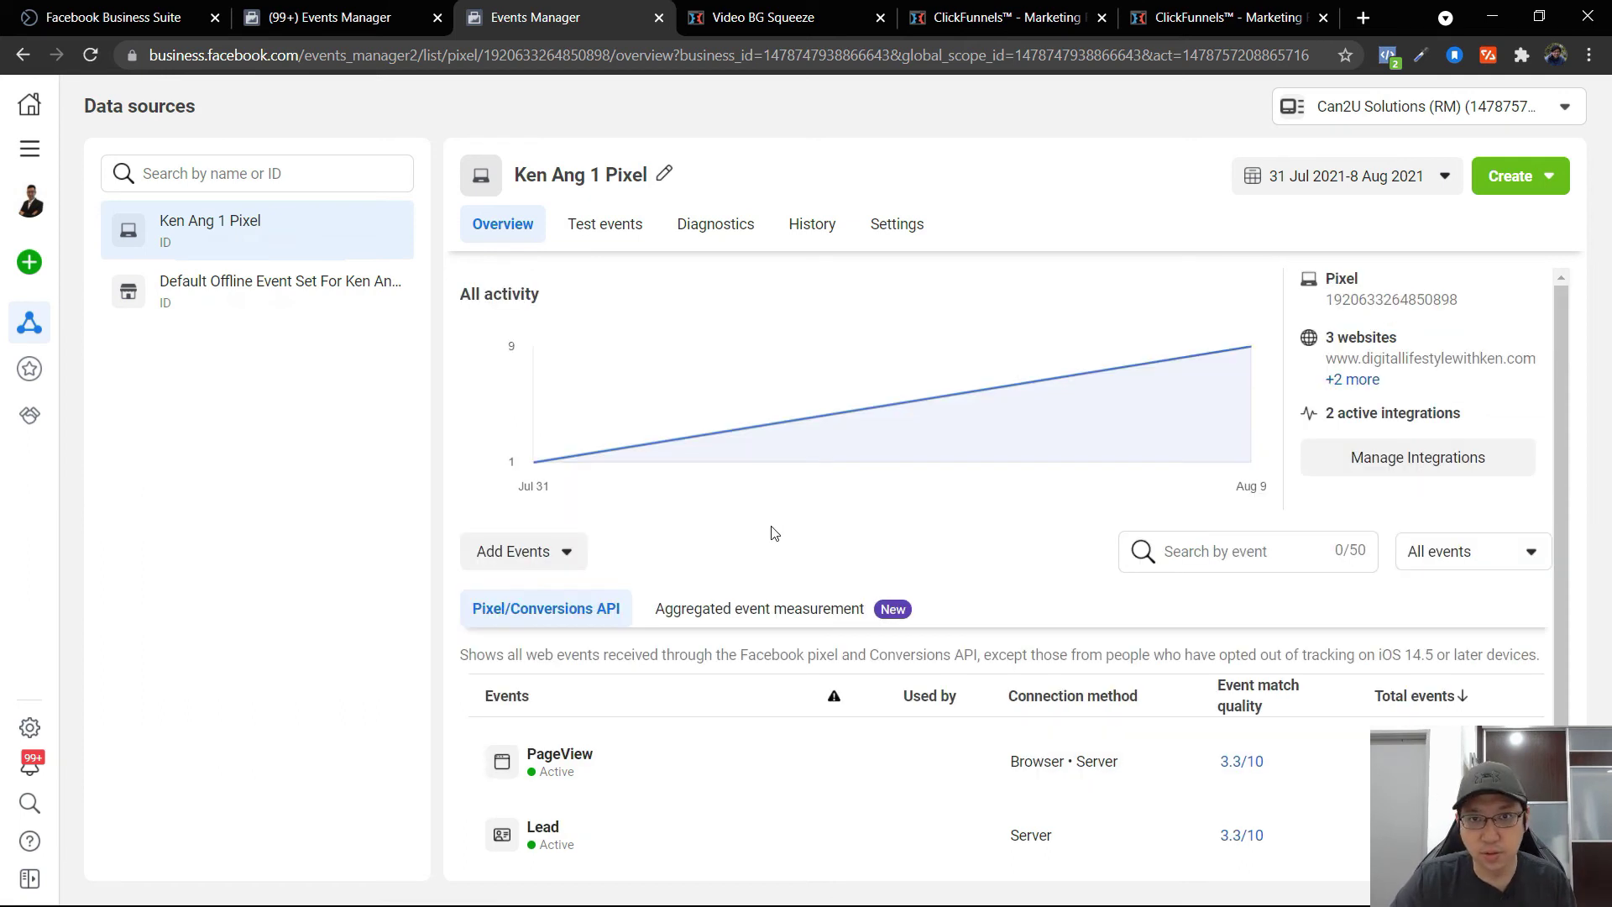